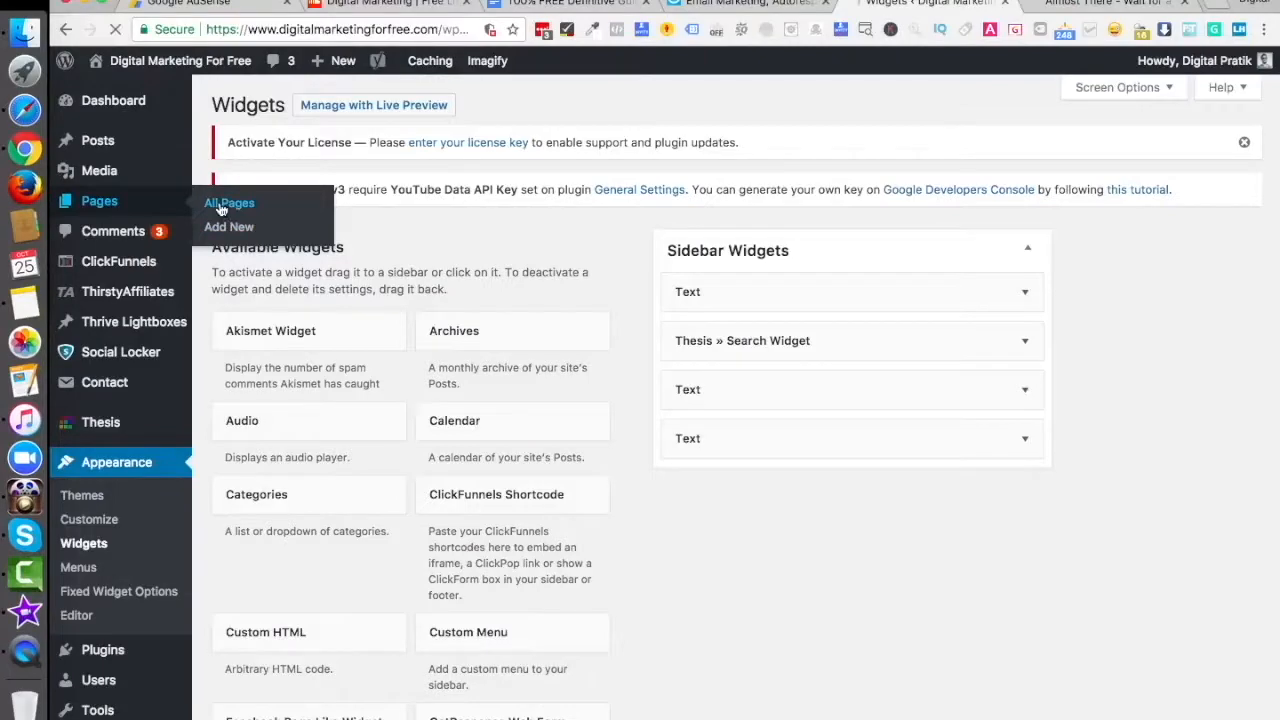
- Open the 'Almost There – Wait for a second' page in the WordPress page editor, closing duplicate admin tabs
{"action": "left_click", "coordinate": [1070, 5]}
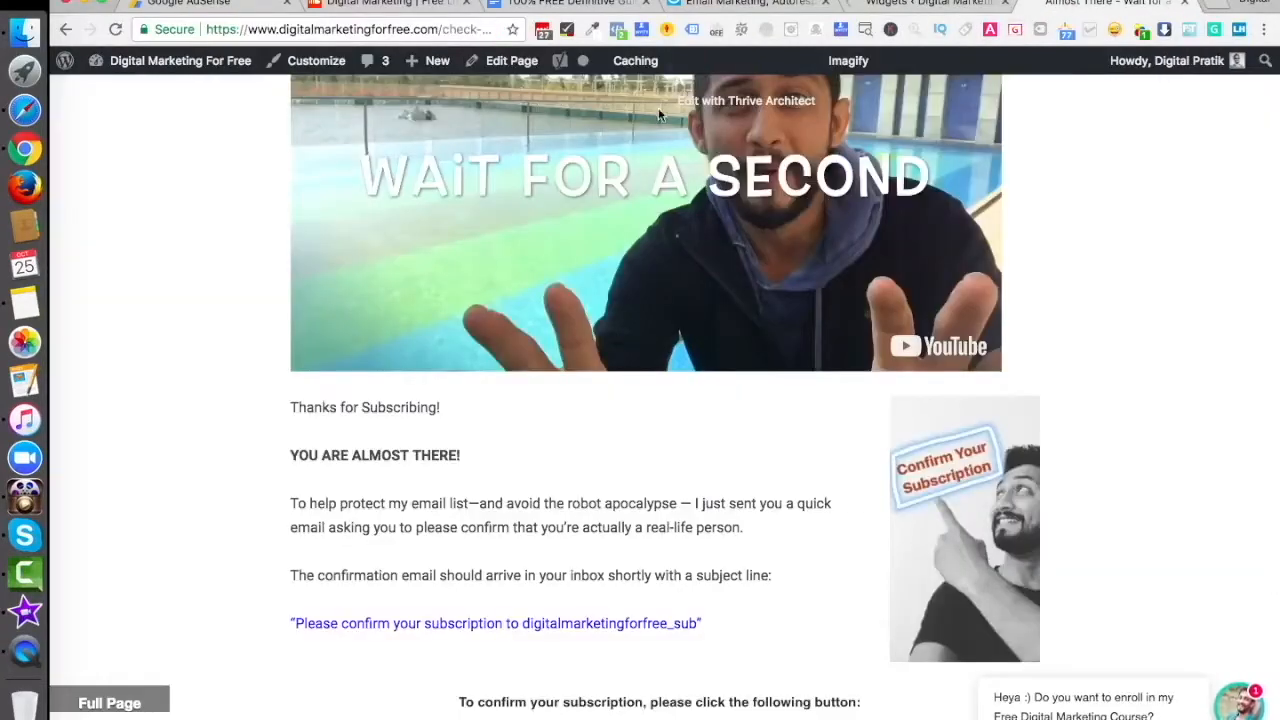
{"action": "left_click", "coordinate": [515, 62], "text": "super"}
{"action": "left_click", "coordinate": [850, 4]}
{"action": "left_click", "coordinate": [876, 3]}
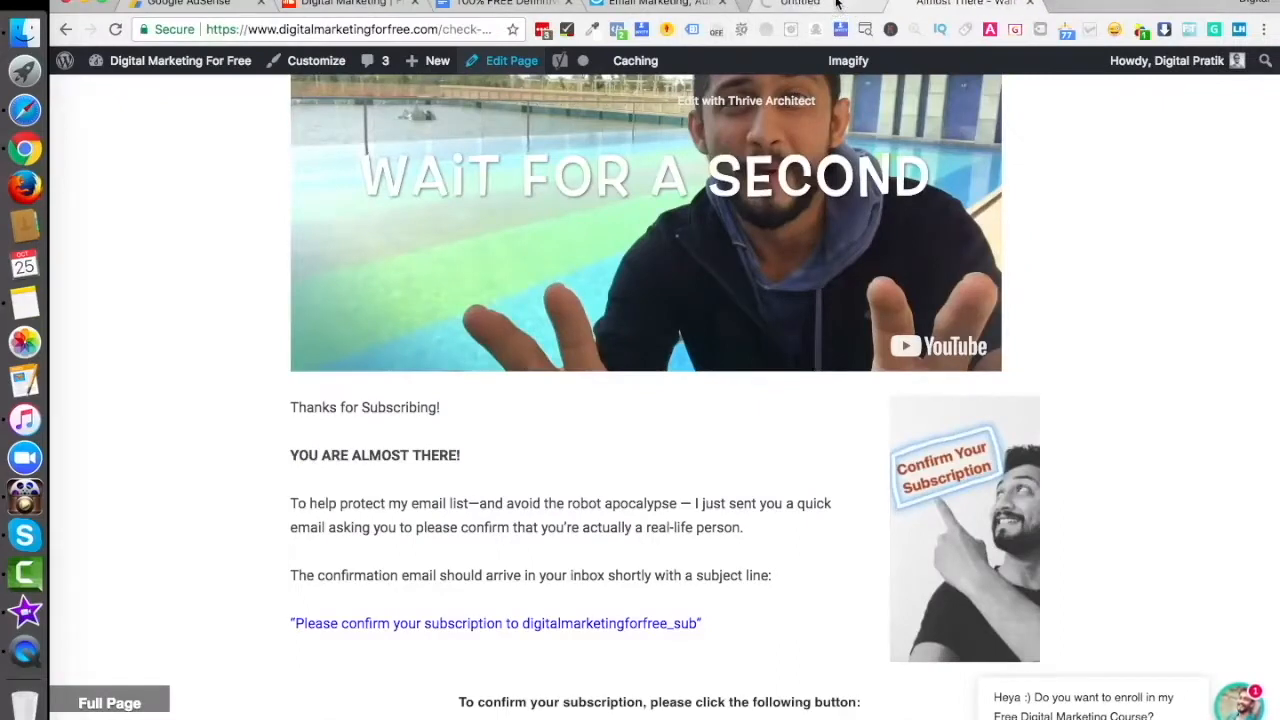
{"action": "left_click", "coordinate": [810, 4]}
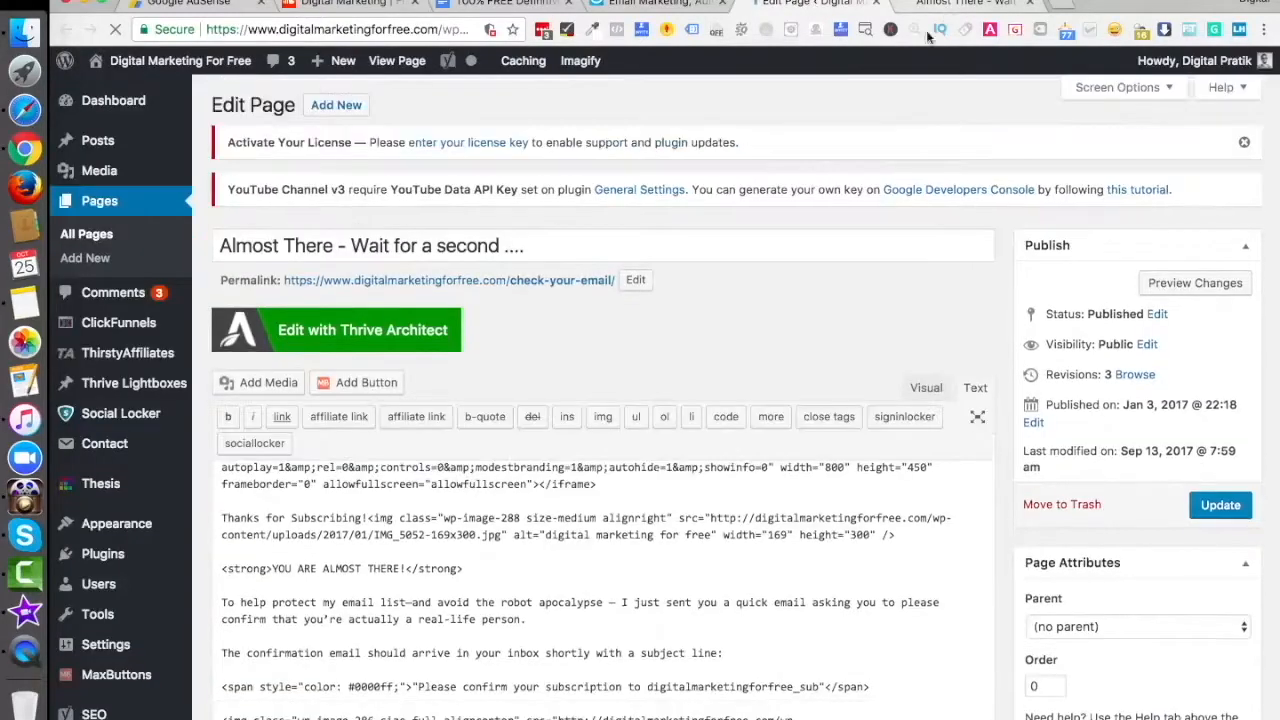
- Review the thank-you page content in Visual mode, including the confirm subscription block
{"action": "left_click", "coordinate": [933, 392]}
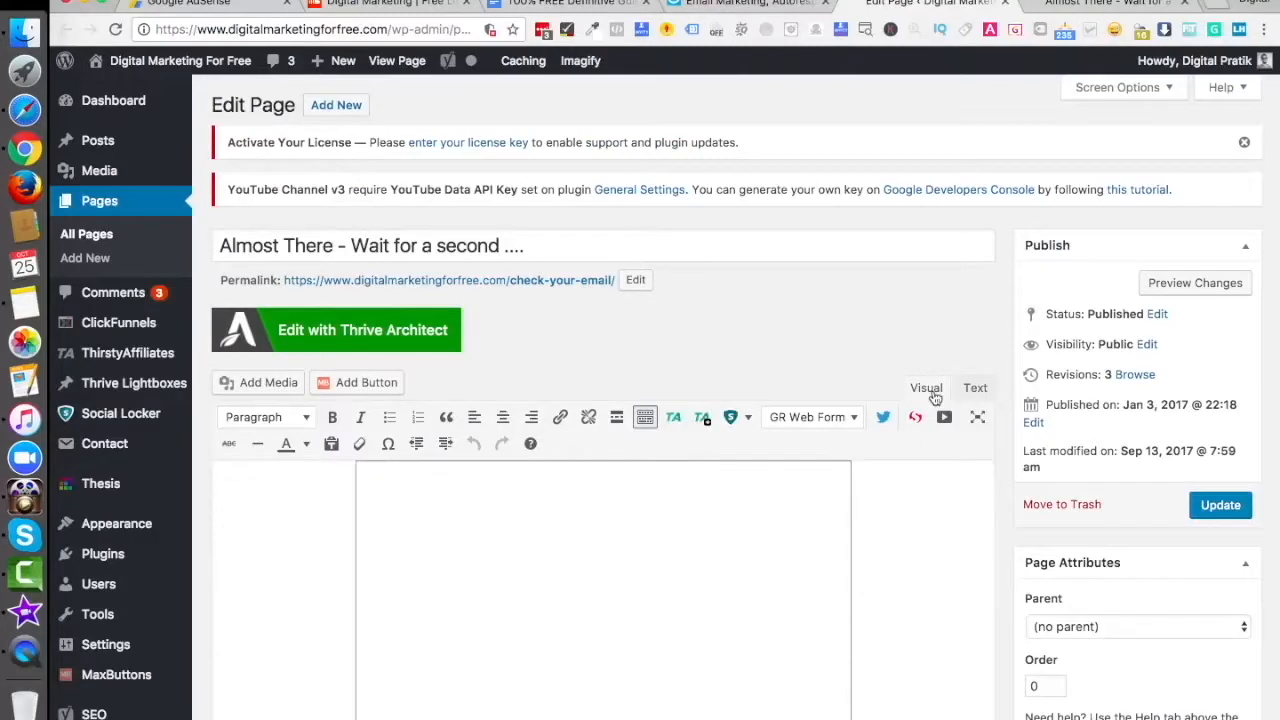
{"action": "scroll", "coordinate": [855, 560], "scroll_direction": "down", "scroll_amount": 5}
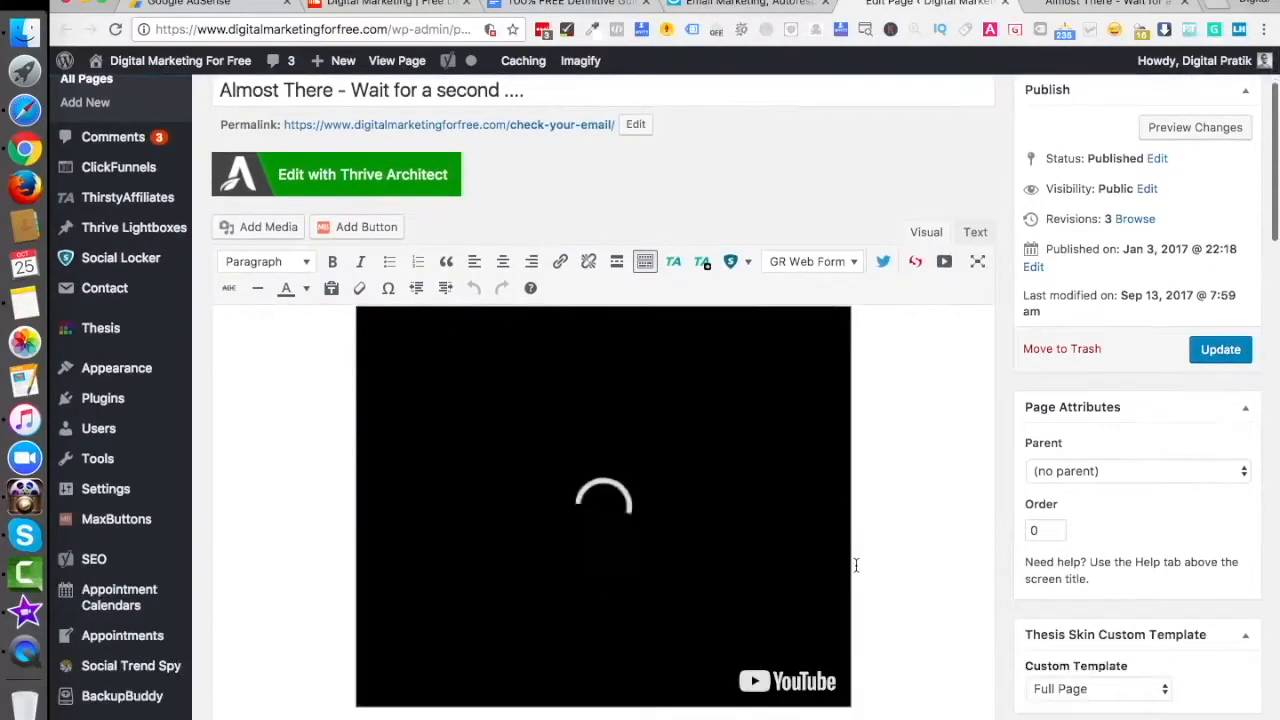
{"action": "scroll", "coordinate": [845, 490], "scroll_direction": "down", "scroll_amount": 3}
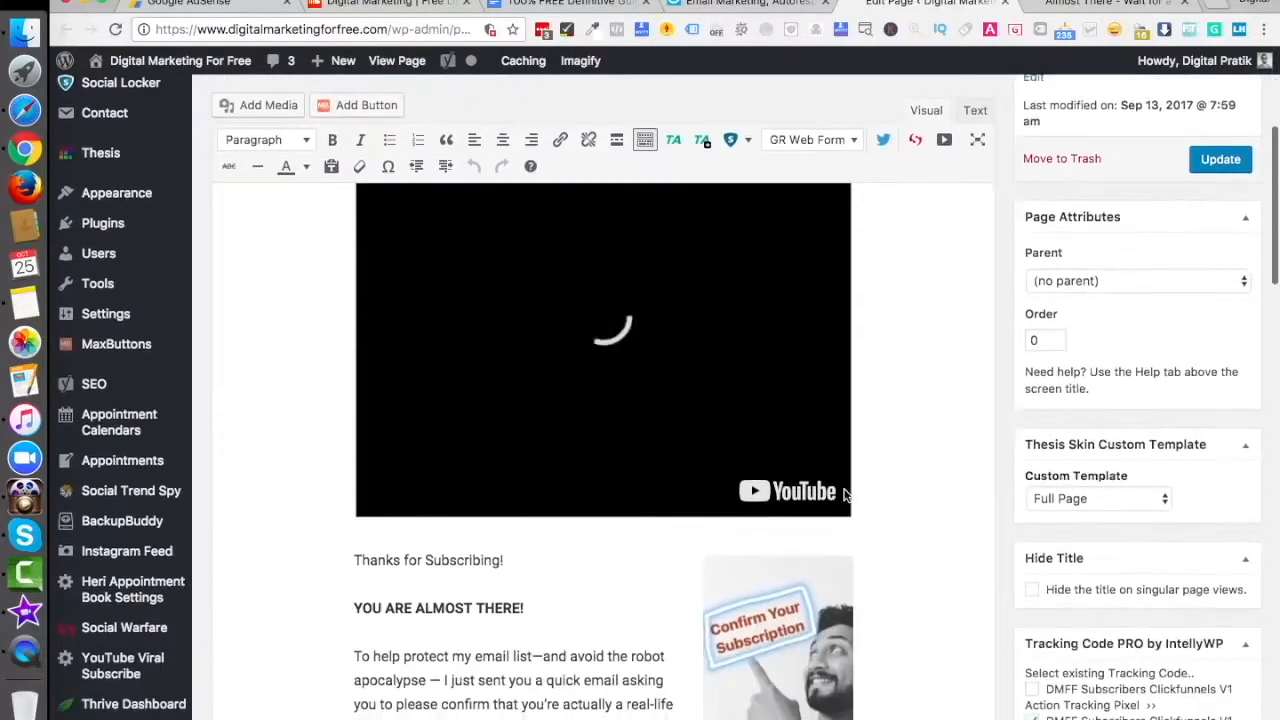
{"action": "scroll", "coordinate": [795, 452], "scroll_direction": "down", "scroll_amount": 3}
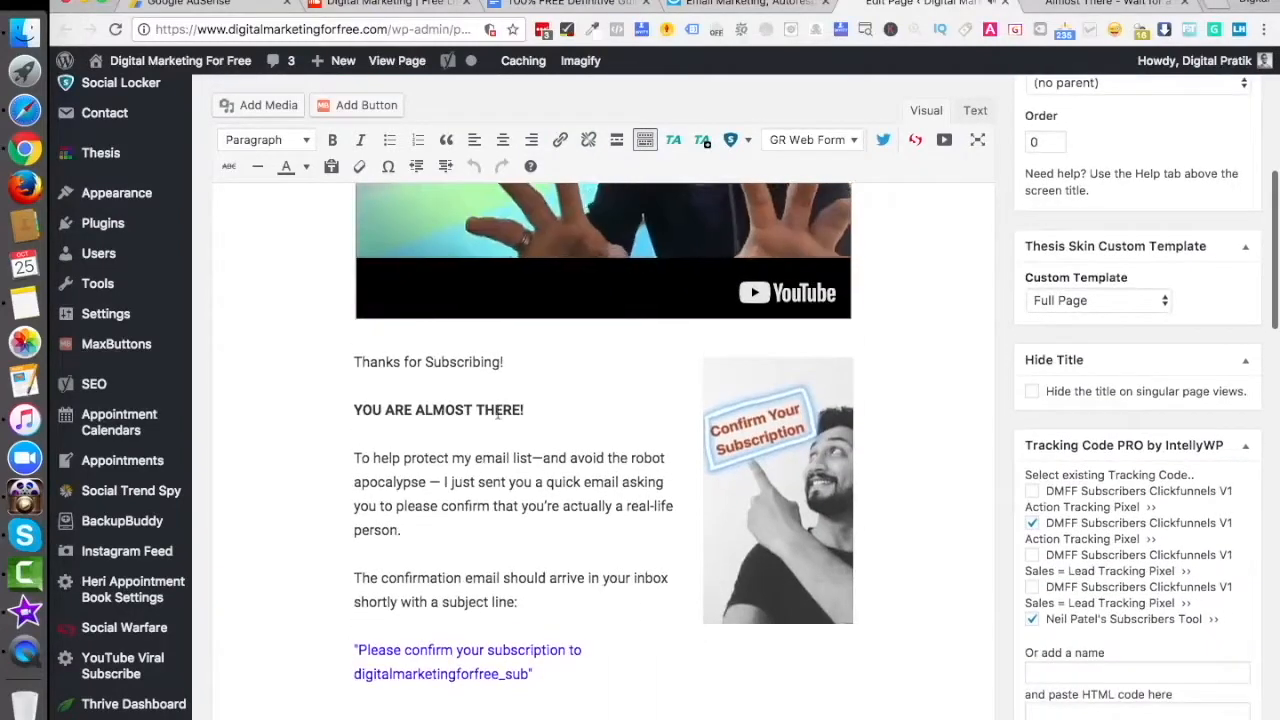
{"action": "scroll", "coordinate": [482, 457], "scroll_direction": "down", "scroll_amount": 2}
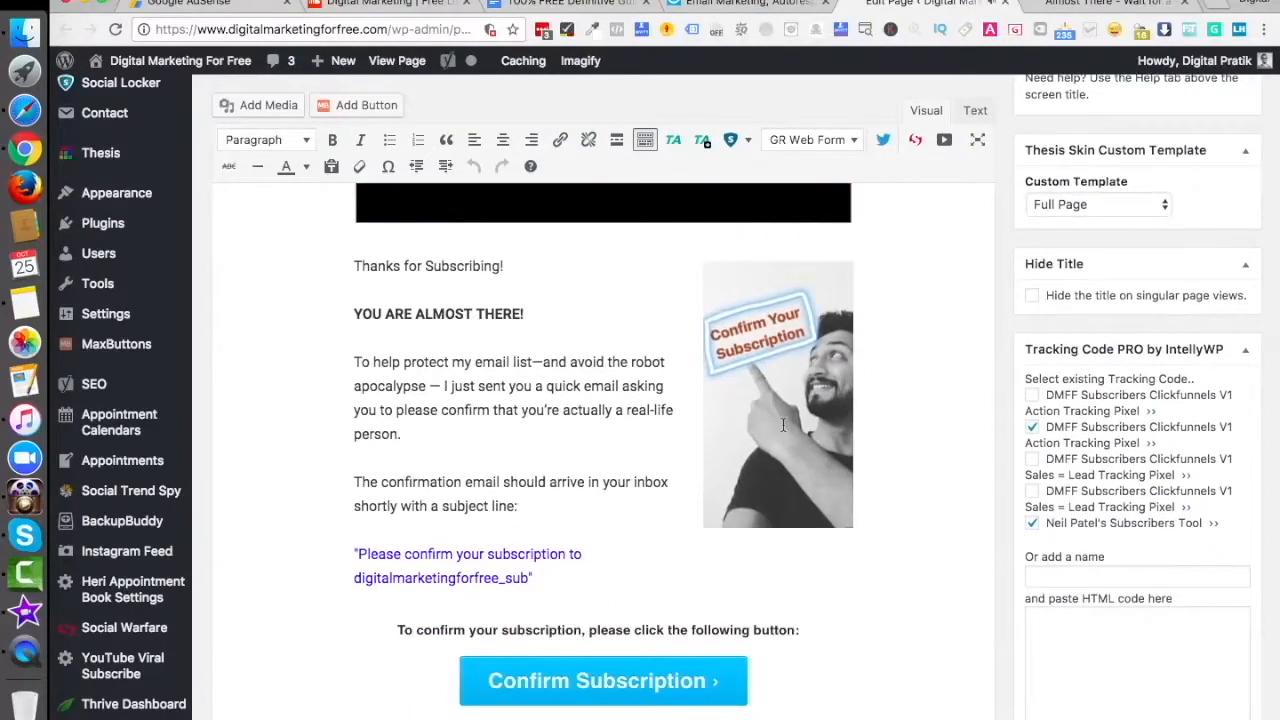
{"action": "scroll", "coordinate": [783, 425], "scroll_direction": "down", "scroll_amount": 3}
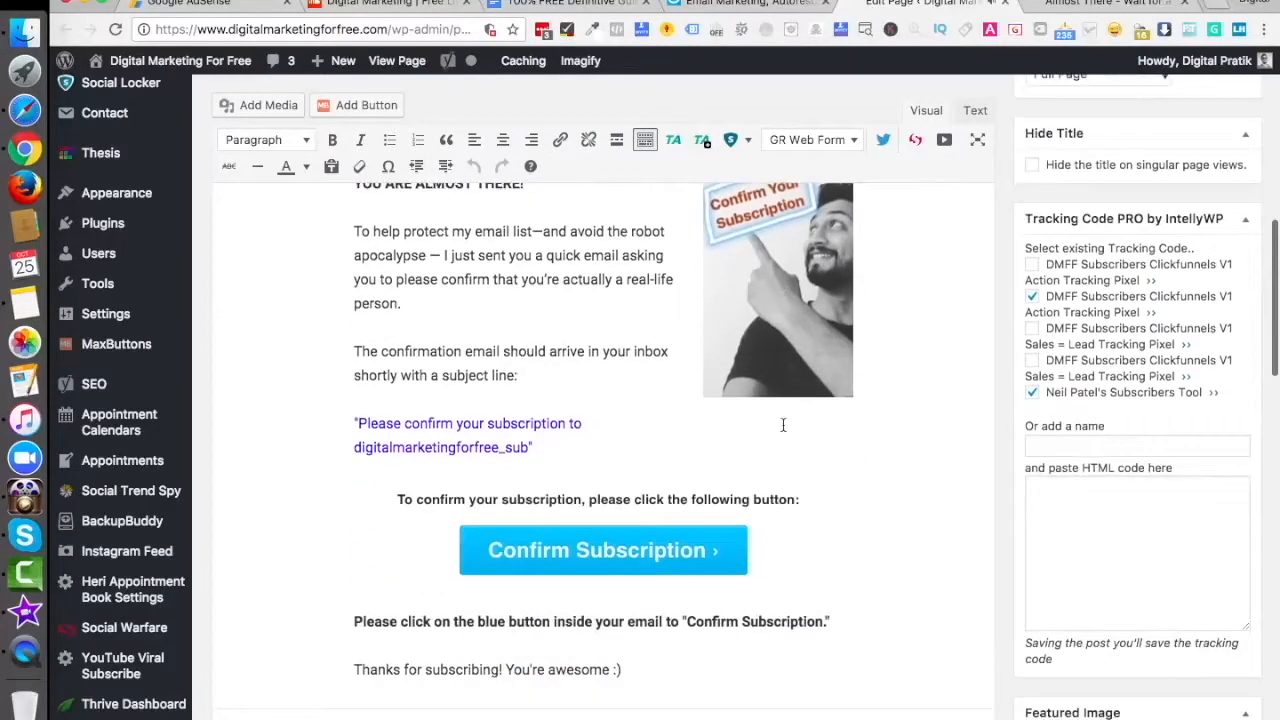
{"action": "left_click", "coordinate": [558, 517]}
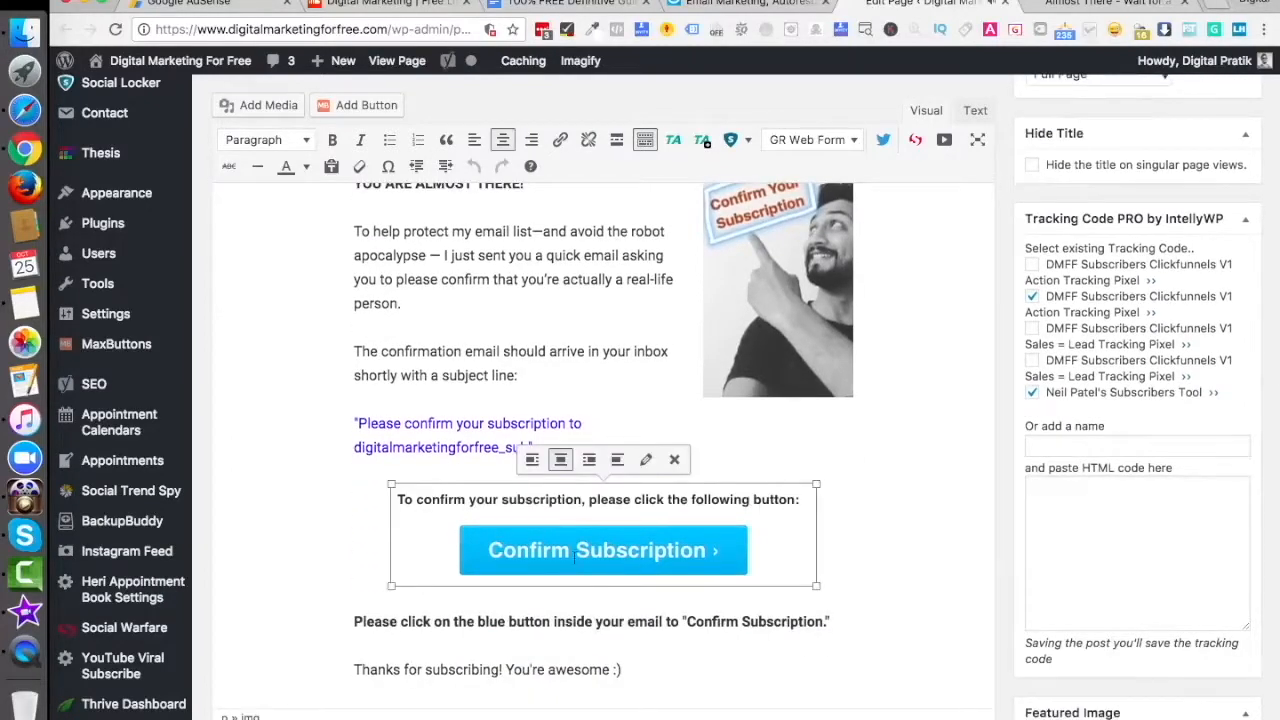
{"action": "scroll", "coordinate": [630, 540], "scroll_direction": "down", "scroll_amount": 5}
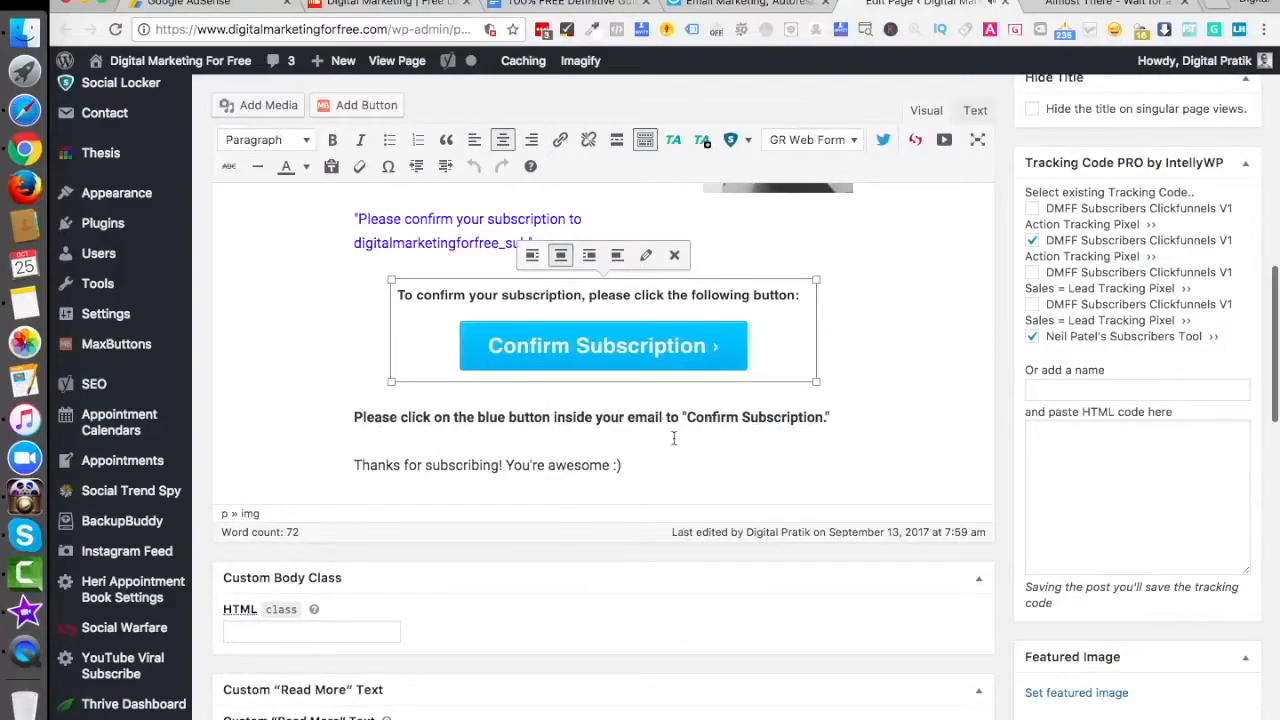
{"action": "scroll", "coordinate": [674, 438], "scroll_direction": "up", "scroll_amount": 10}
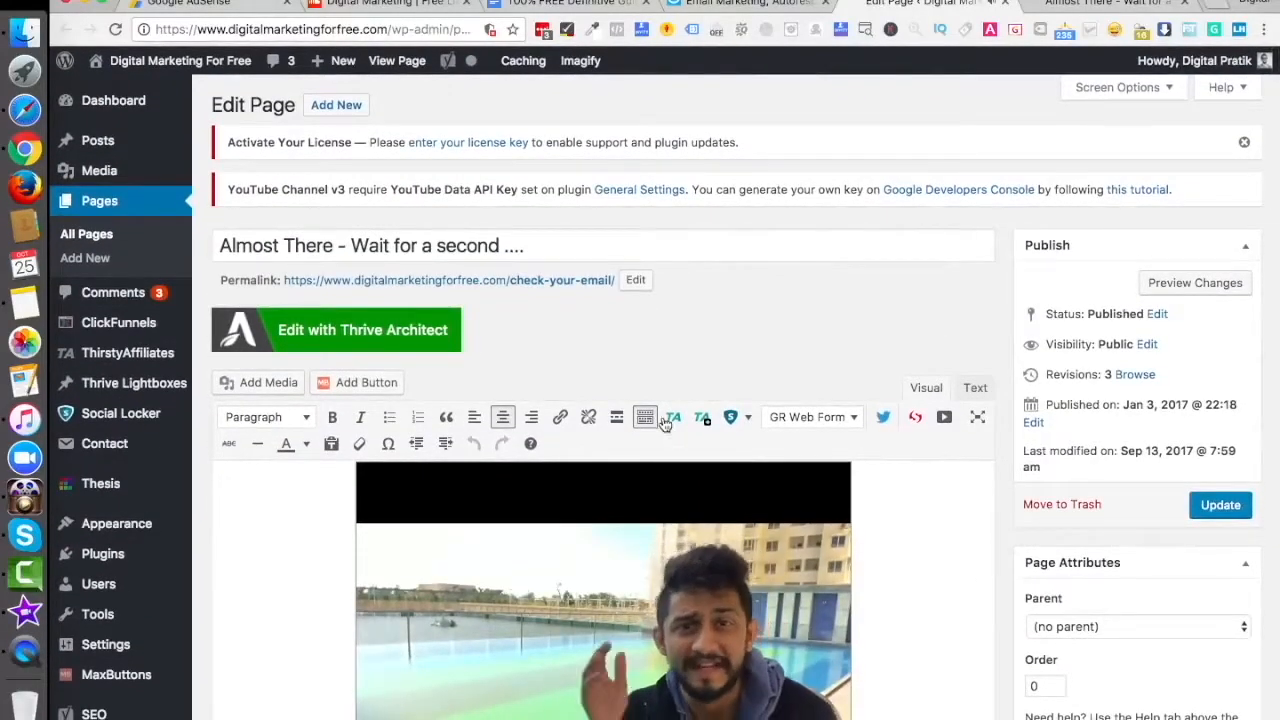
- Open the live /check-your-email/ page from its permalink and select its web address
{"action": "left_click", "coordinate": [534, 287], "text": "super"}
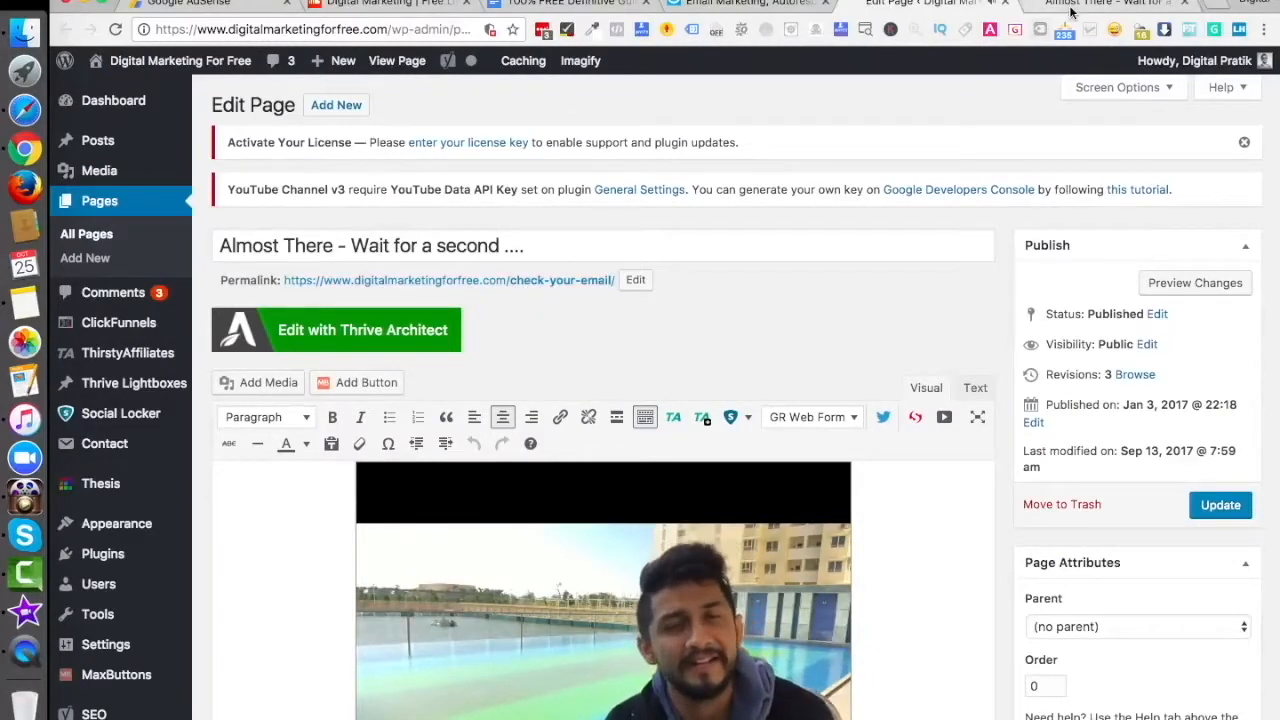
{"action": "left_click", "coordinate": [1077, 8]}
{"action": "left_click", "coordinate": [445, 36]}
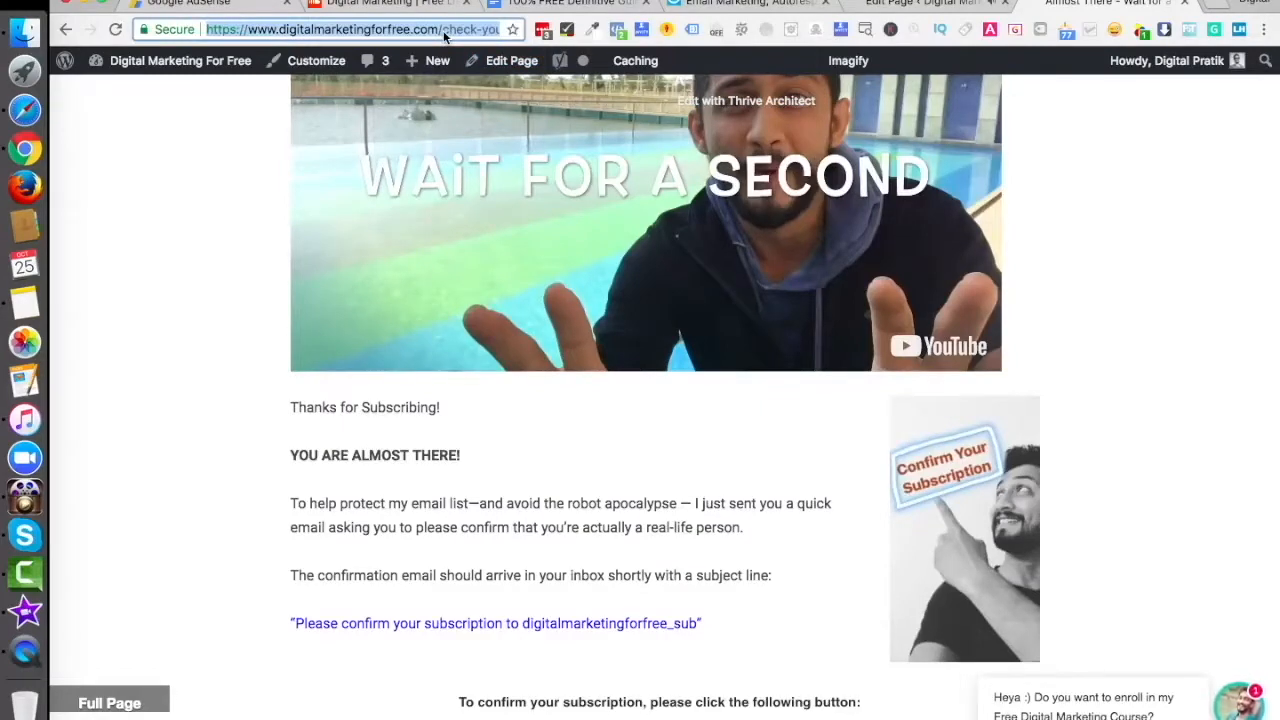
- Open the Demo Web Form in the GetResponse form editor
{"action": "left_click", "coordinate": [714, 7]}
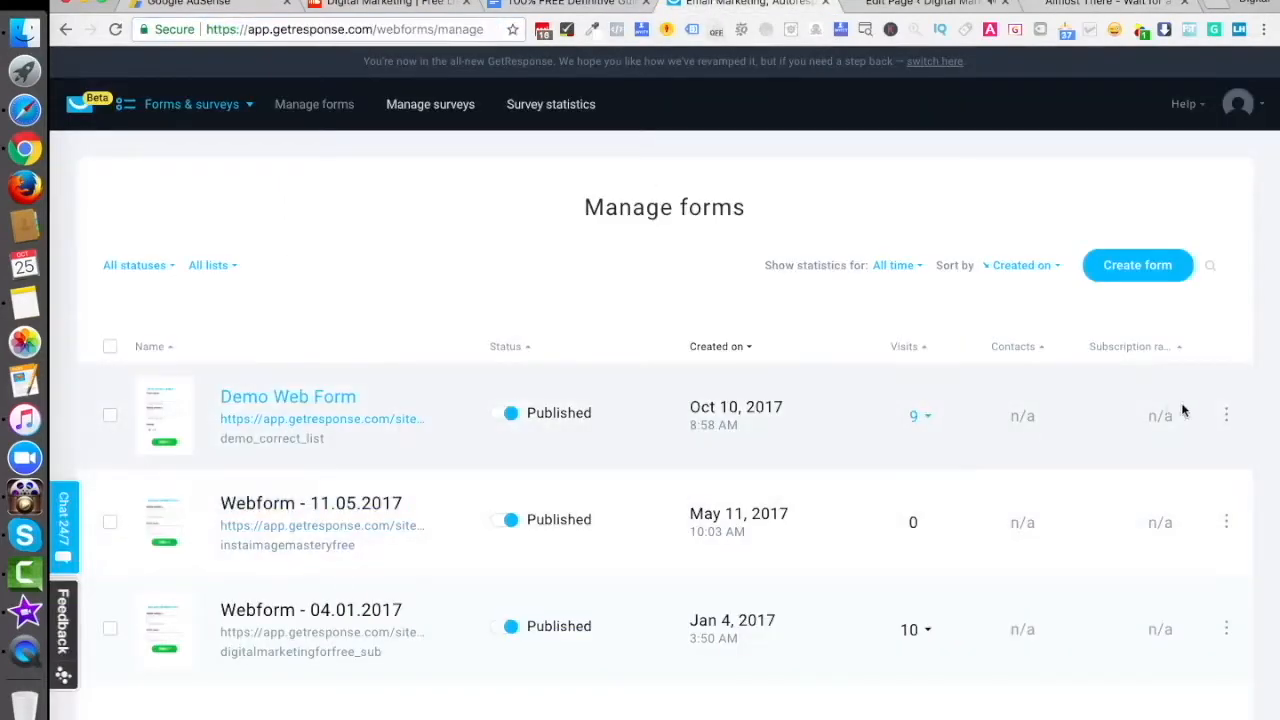
{"action": "left_click", "coordinate": [1226, 414]}
{"action": "left_click", "coordinate": [1136, 467]}
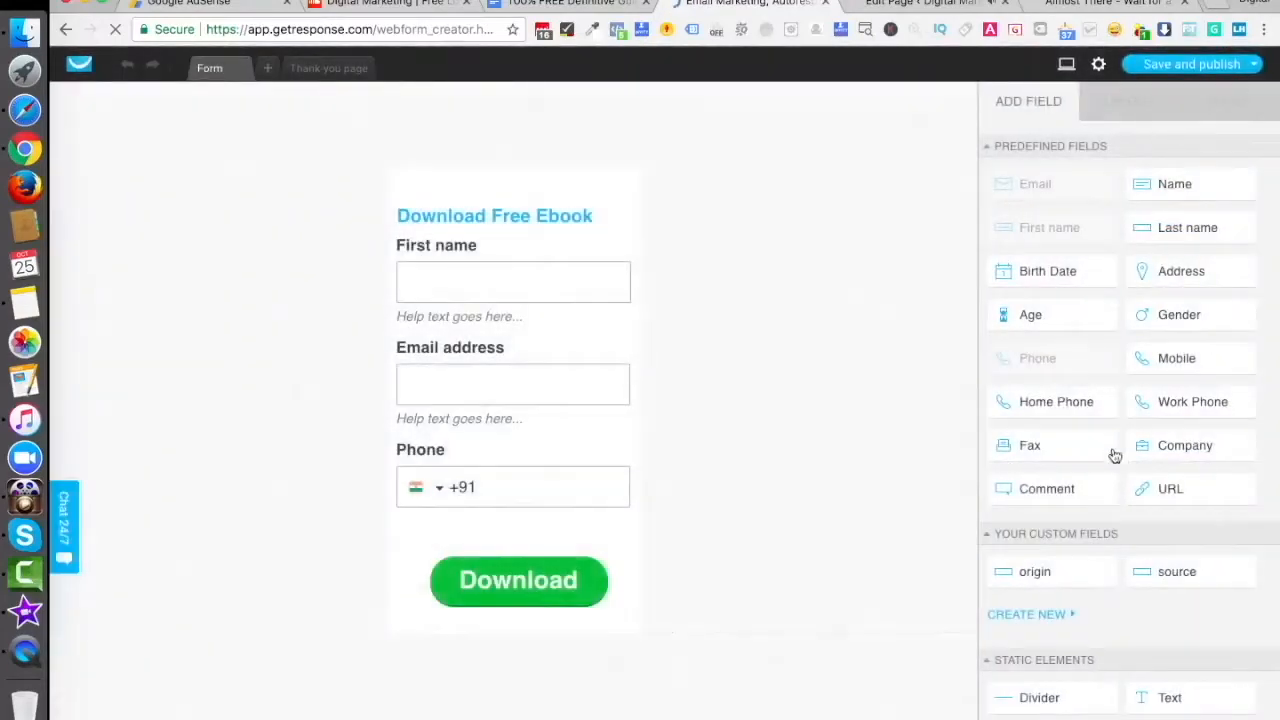
- Enable confirmed opt-in, set a custom thank-you page to the /check-your-email/ URL, and save
{"action": "left_click", "coordinate": [1097, 67]}
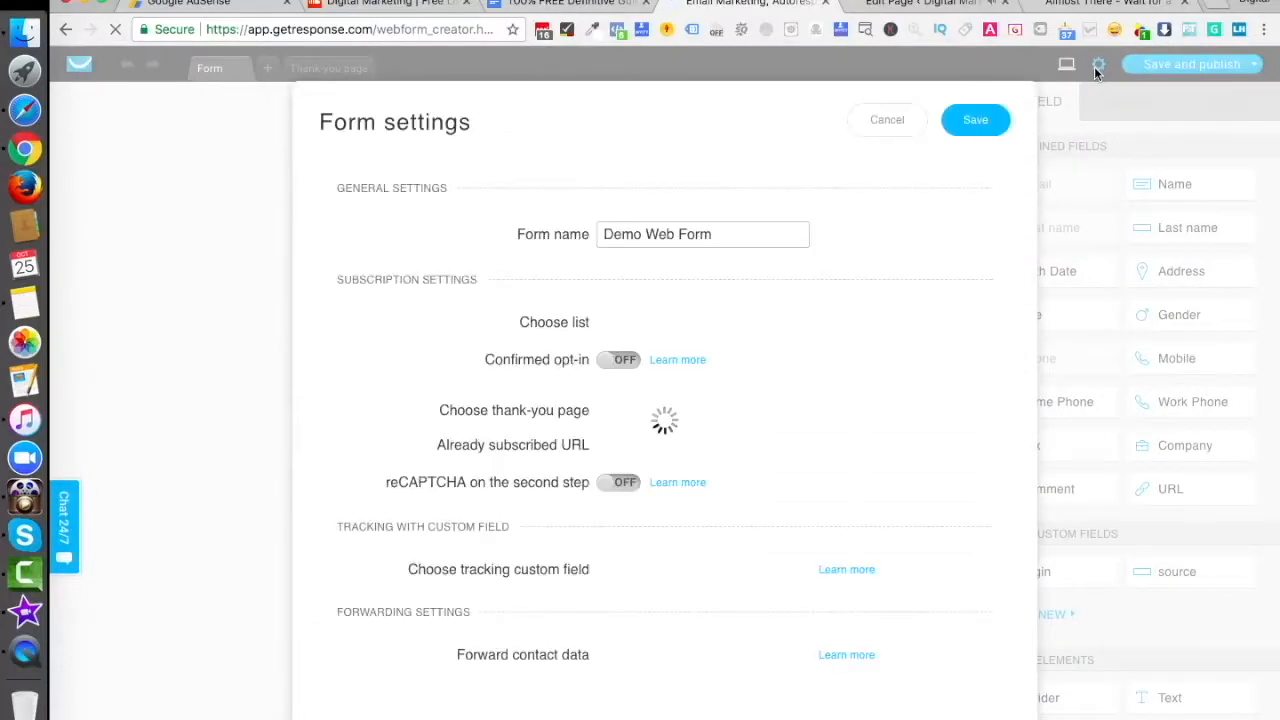
{"action": "left_click", "coordinate": [620, 378]}
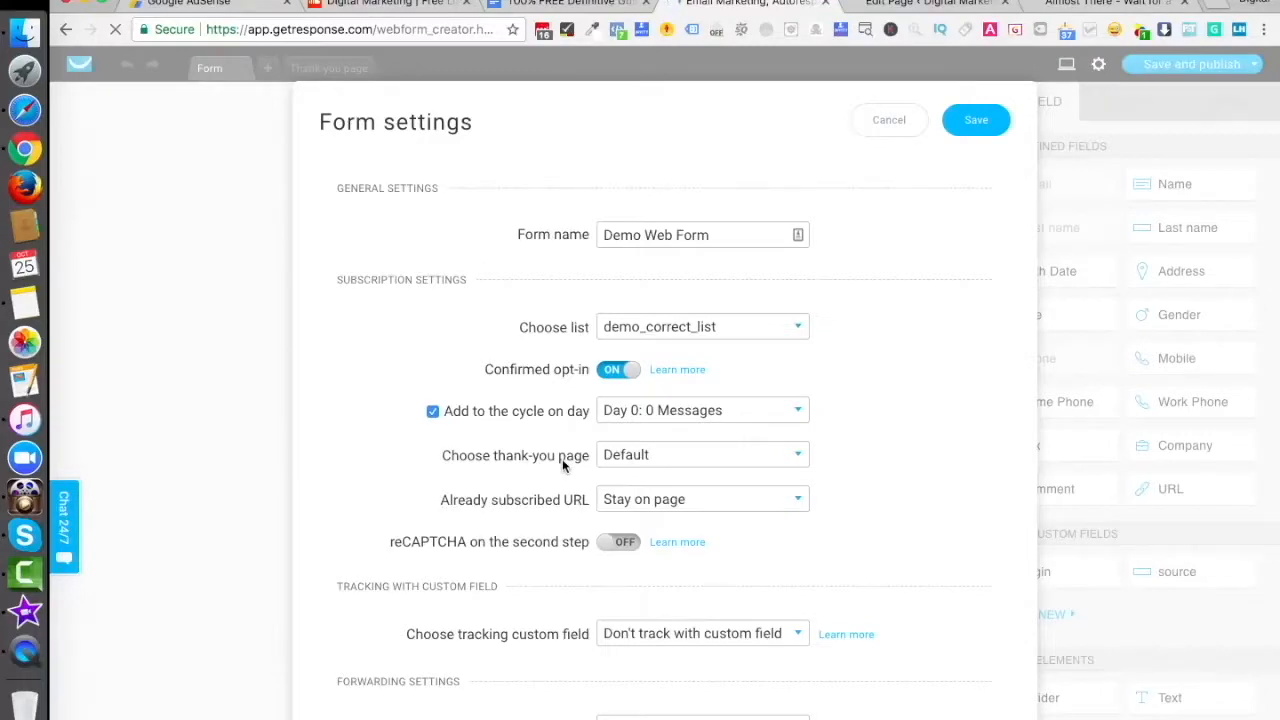
{"action": "left_click", "coordinate": [633, 463]}
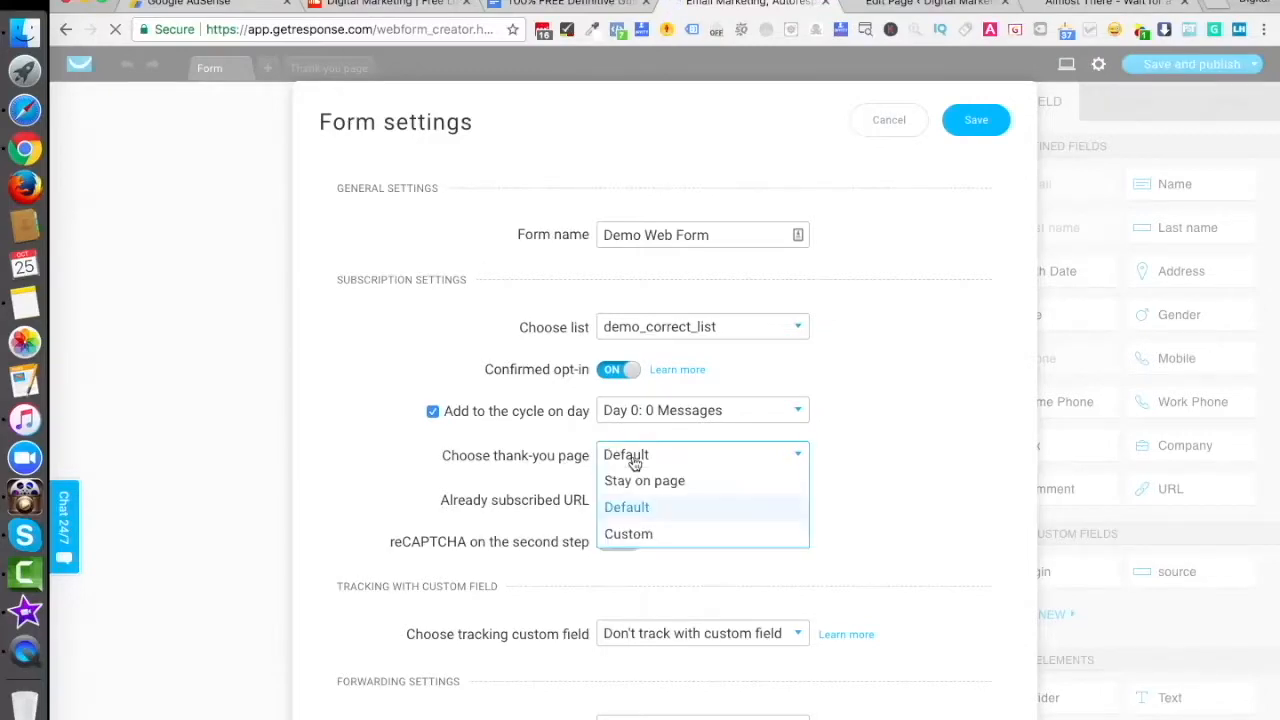
{"action": "left_click", "coordinate": [632, 530]}
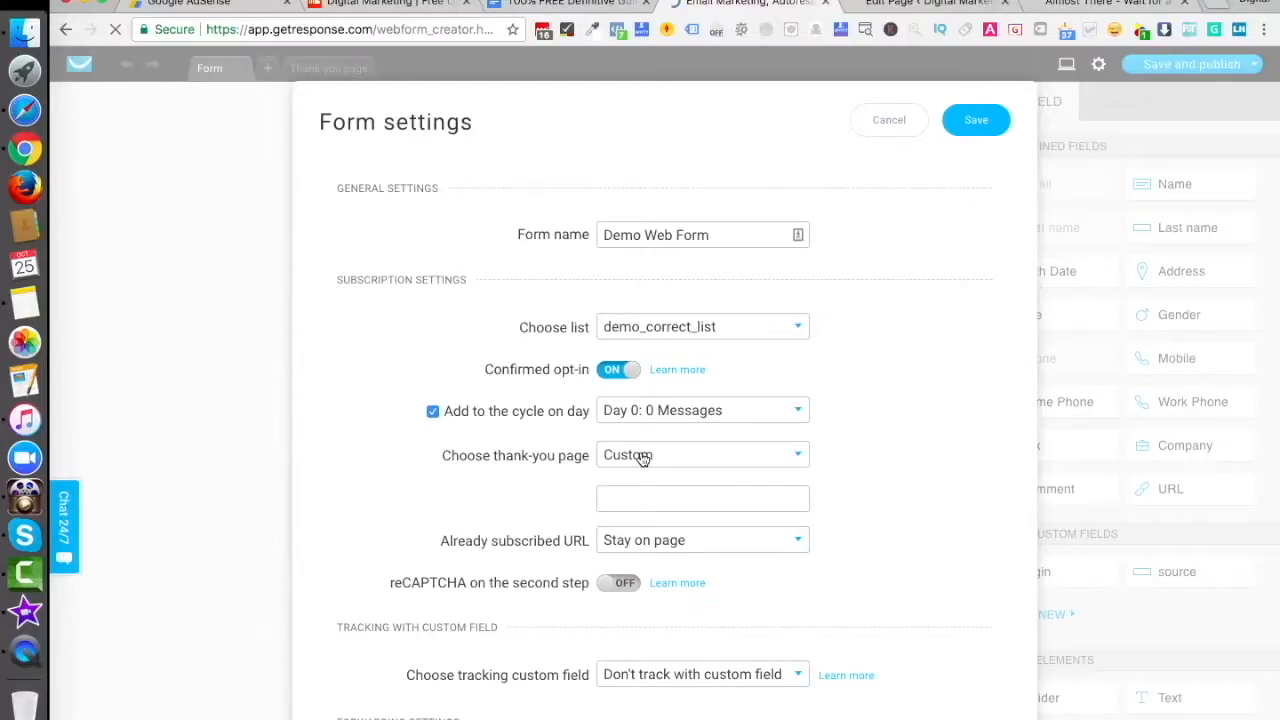
{"action": "left_click", "coordinate": [635, 497]}
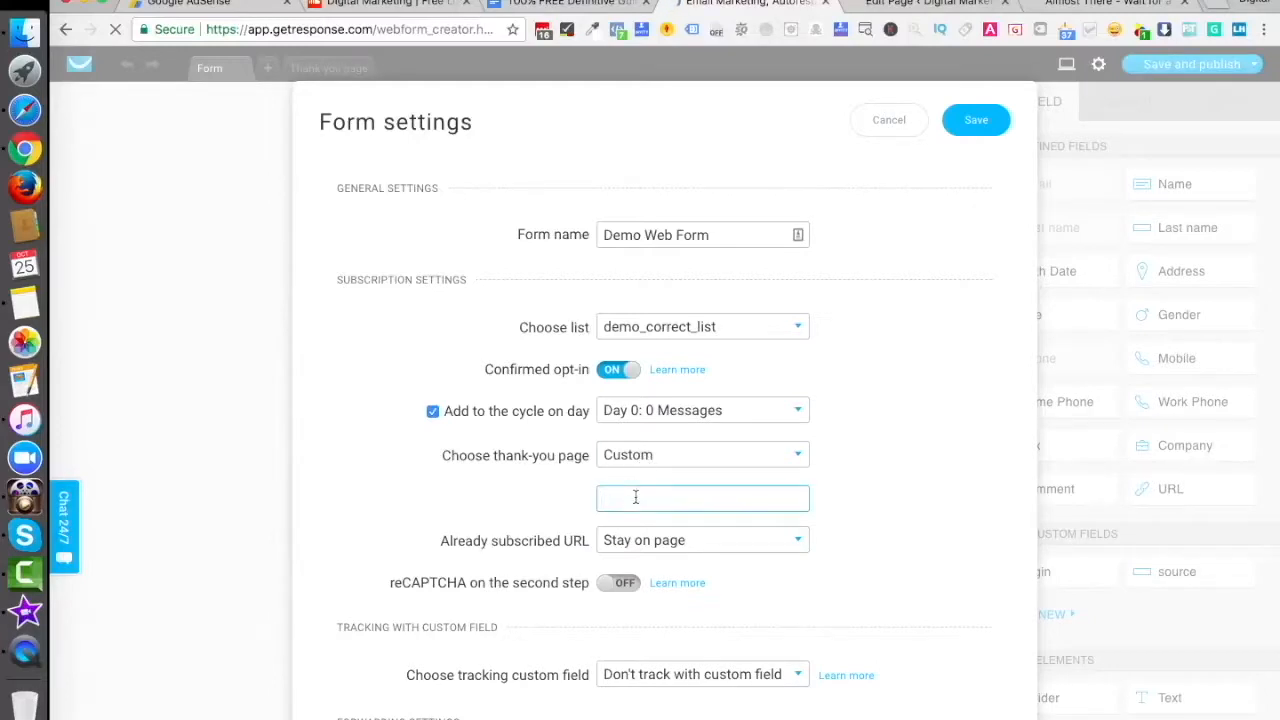
{"action": "key", "text": "super+v"}
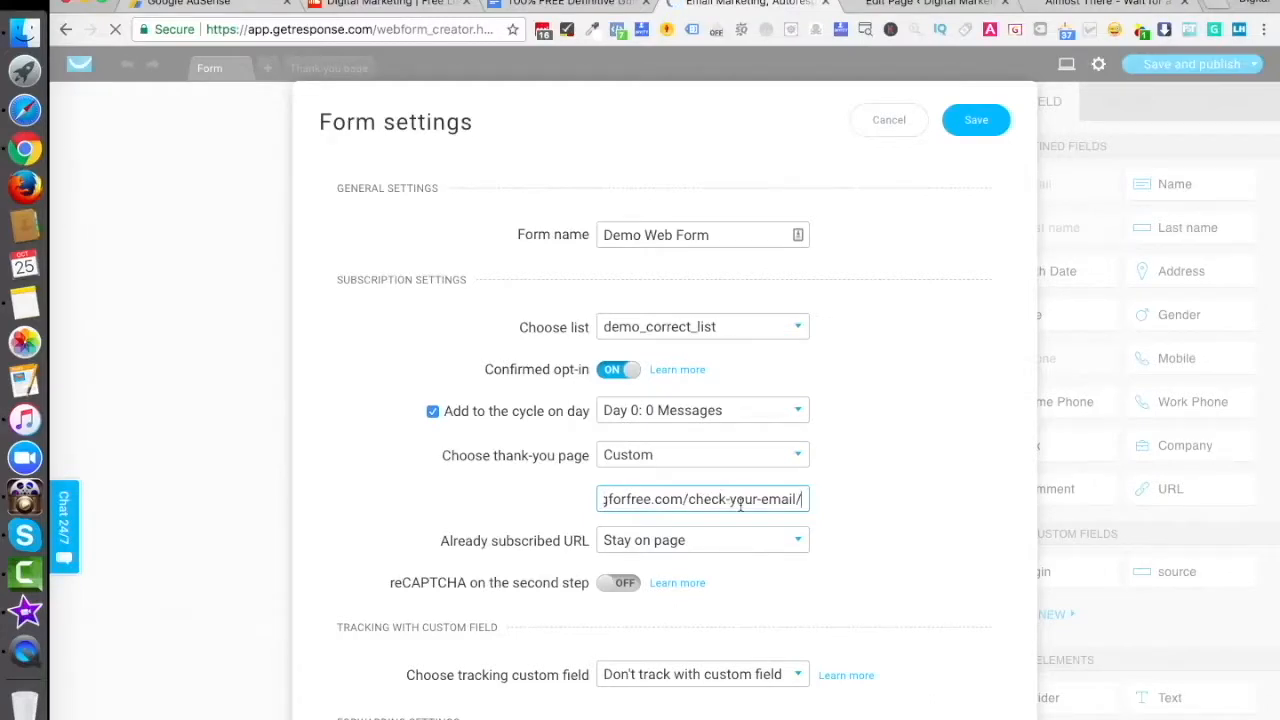
{"action": "left_click", "coordinate": [897, 436]}
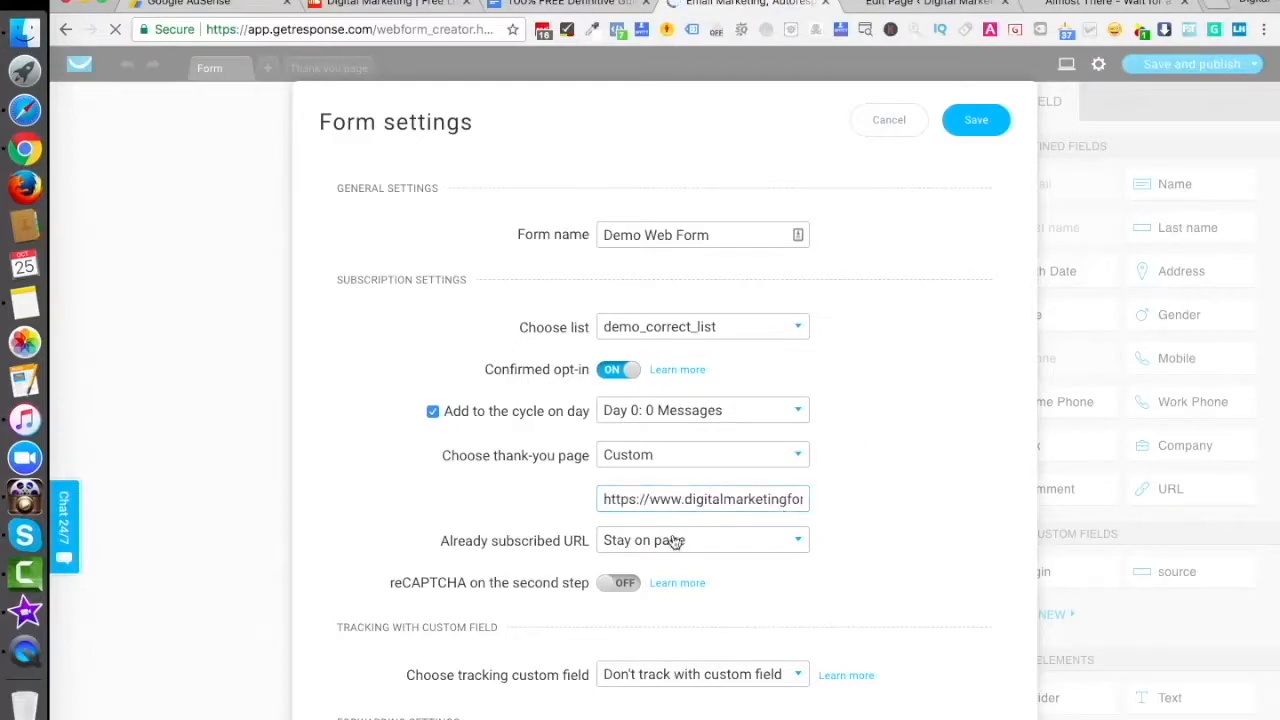
{"action": "left_click", "coordinate": [975, 121]}
{"action": "left_click", "coordinate": [1253, 64]}
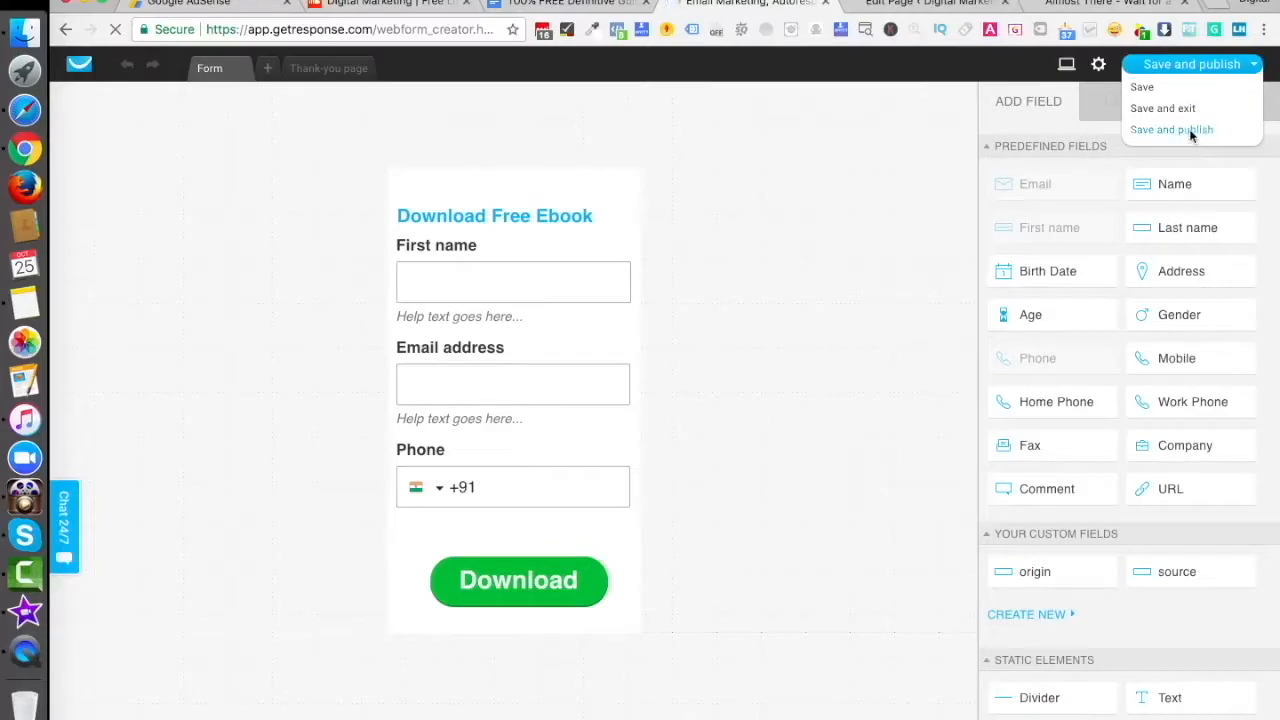
- Save and publish the Demo Web Form, then go to the WordPress Widgets screen
{"action": "left_click", "coordinate": [1157, 128]}
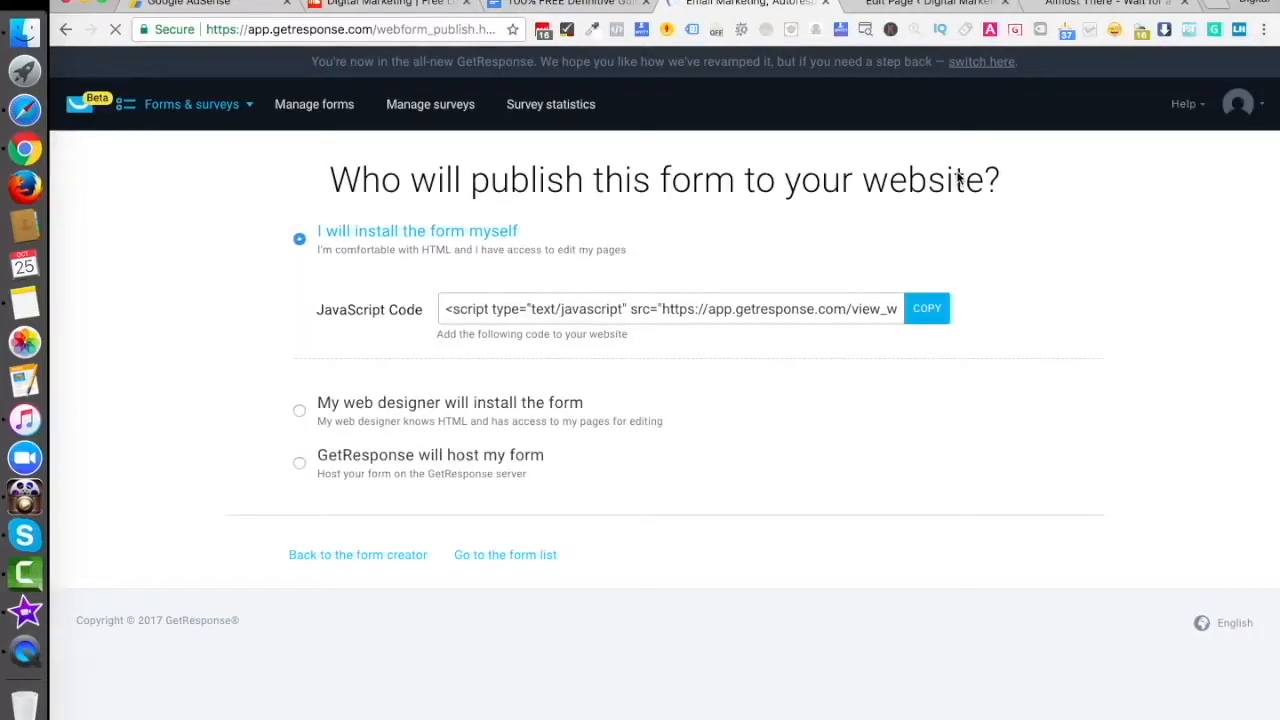
{"action": "left_click", "coordinate": [1095, 5]}
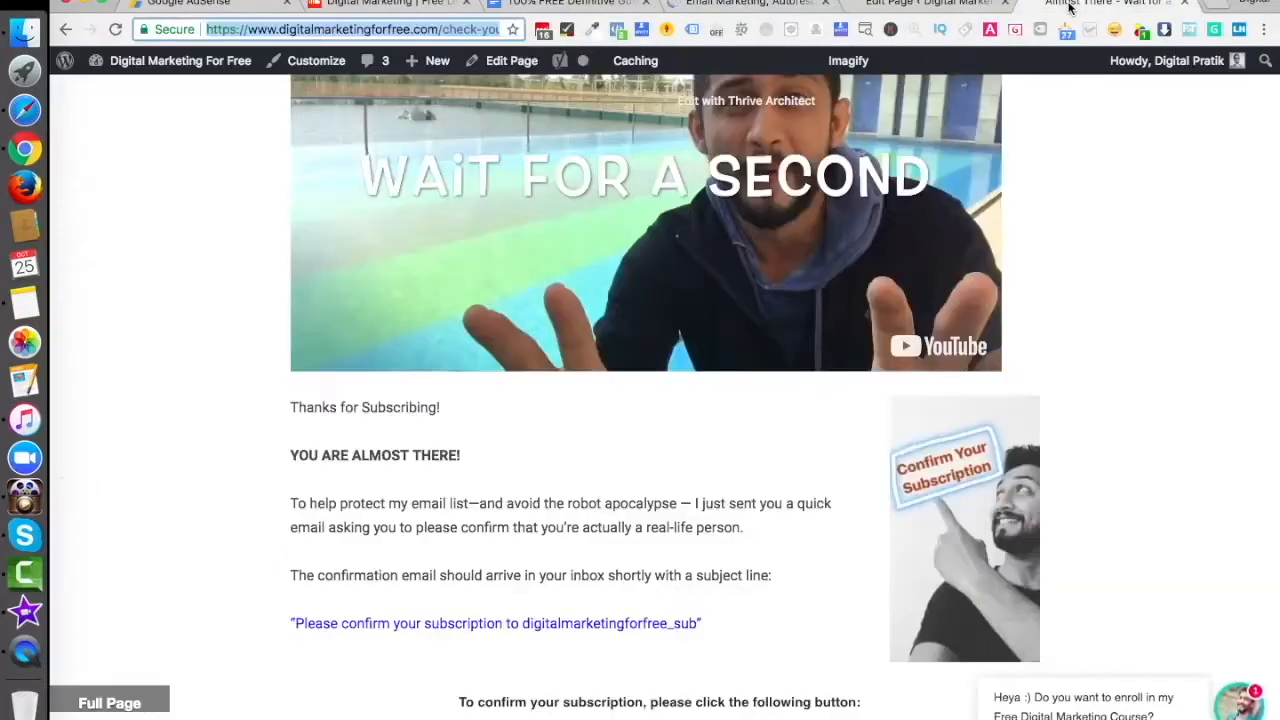
{"action": "left_click", "coordinate": [900, 5]}
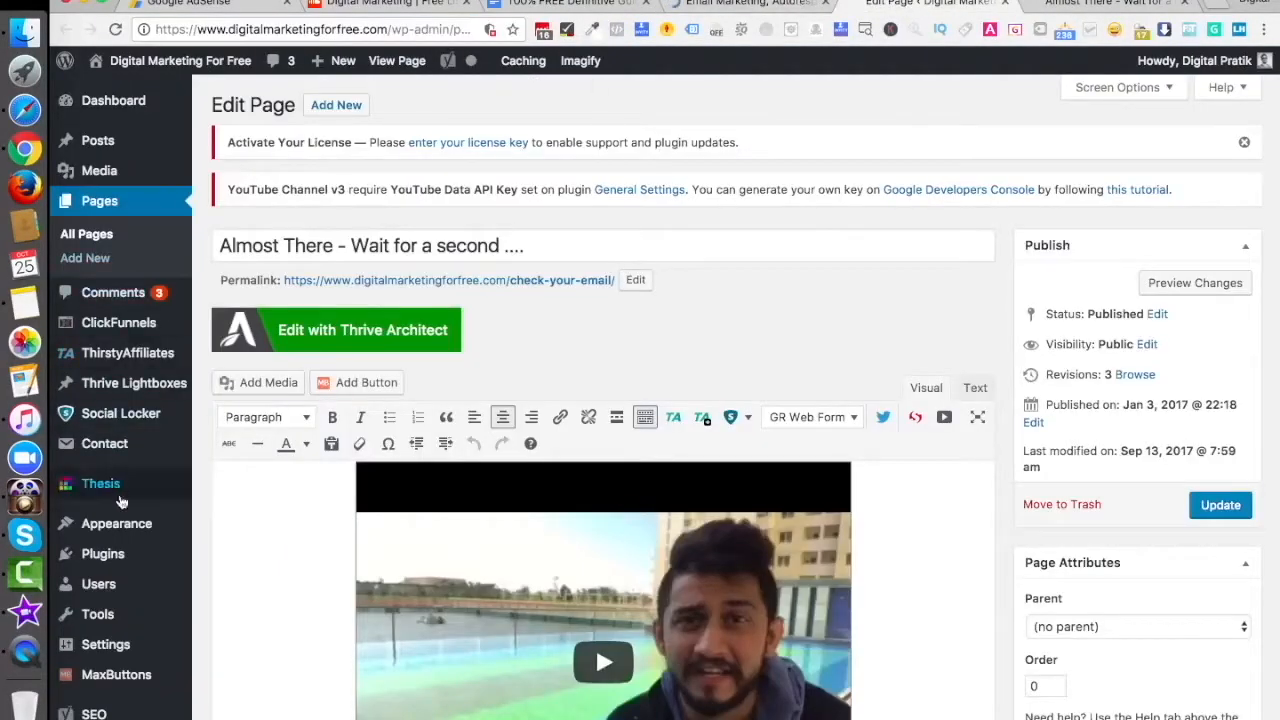
{"action": "mouse_move", "coordinate": [114, 523]}
{"action": "left_click", "coordinate": [229, 577]}
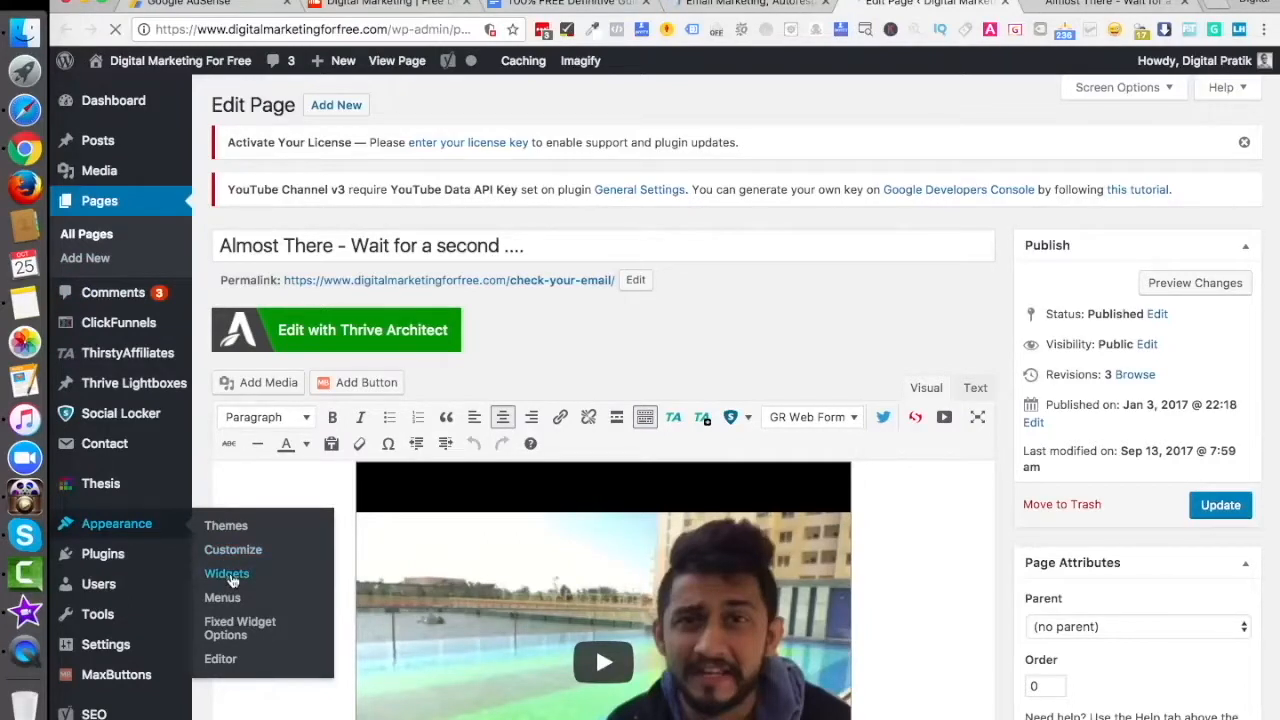
- Copy the form's JavaScript embed code from GetResponse for self-installation
{"action": "left_click", "coordinate": [735, 3]}
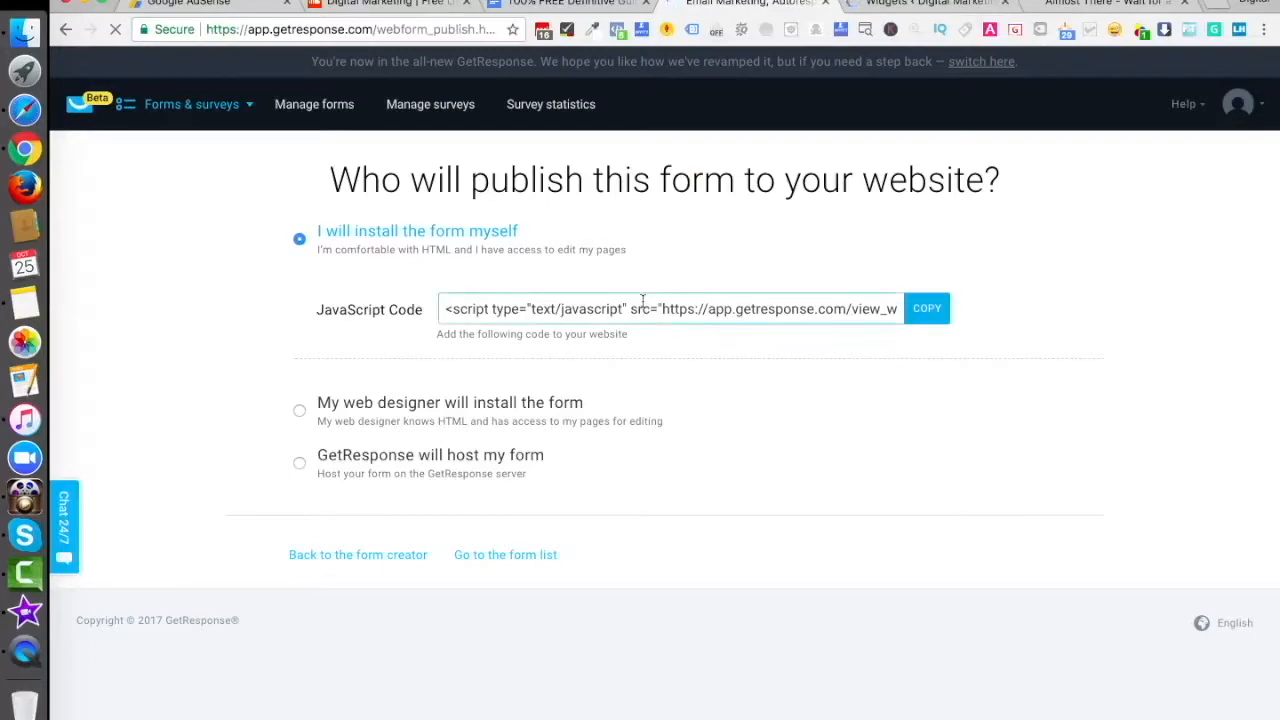
{"action": "left_click", "coordinate": [692, 314]}
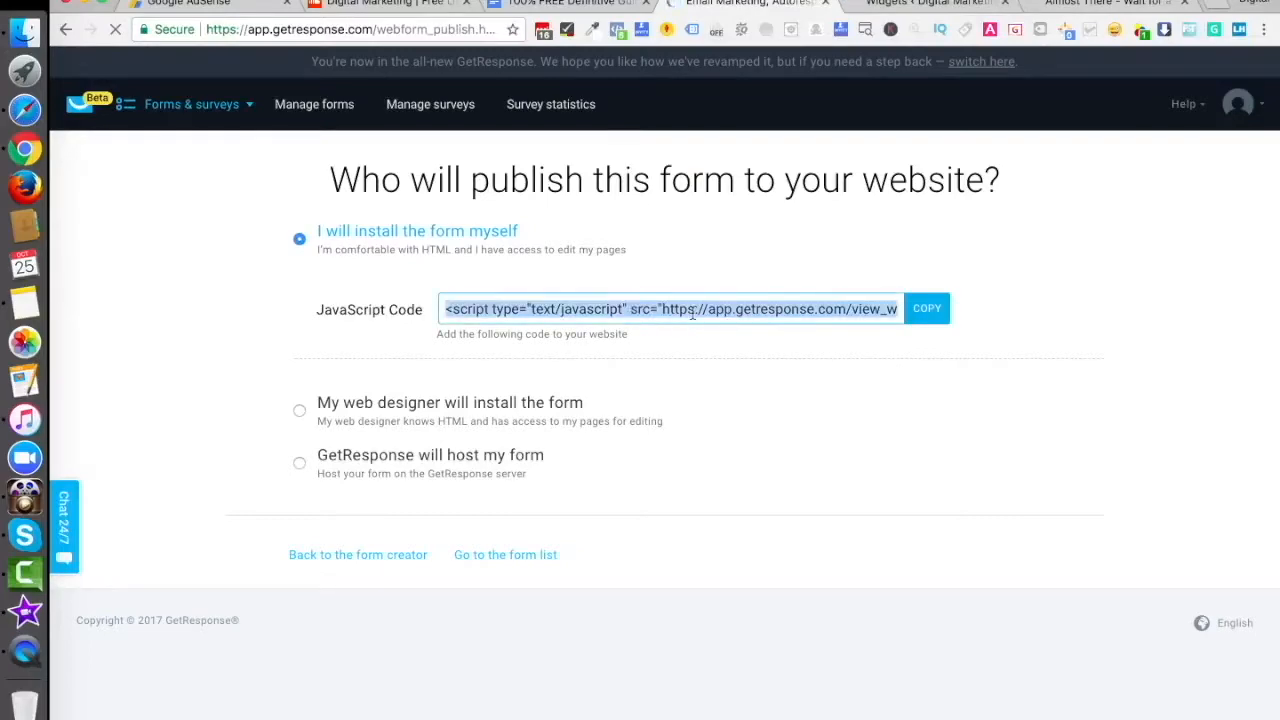
{"action": "left_click", "coordinate": [950, 4]}
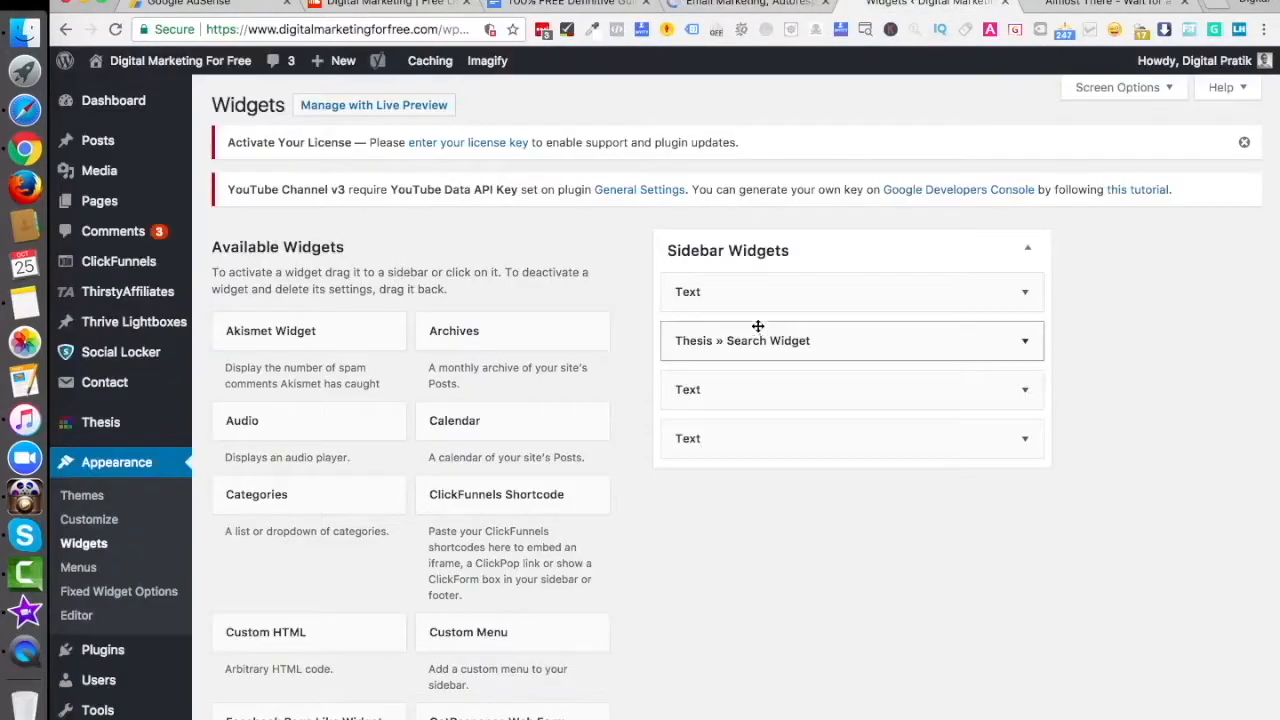
- Add a Text widget to Sidebar Widgets containing the pasted GetResponse script and save it
{"action": "scroll", "coordinate": [573, 598], "scroll_direction": "down", "scroll_amount": 5}
{"action": "scroll", "coordinate": [573, 600], "scroll_direction": "down", "scroll_amount": 5}
{"action": "left_click_drag", "start_coordinate": [480, 583], "coordinate": [730, 222]}
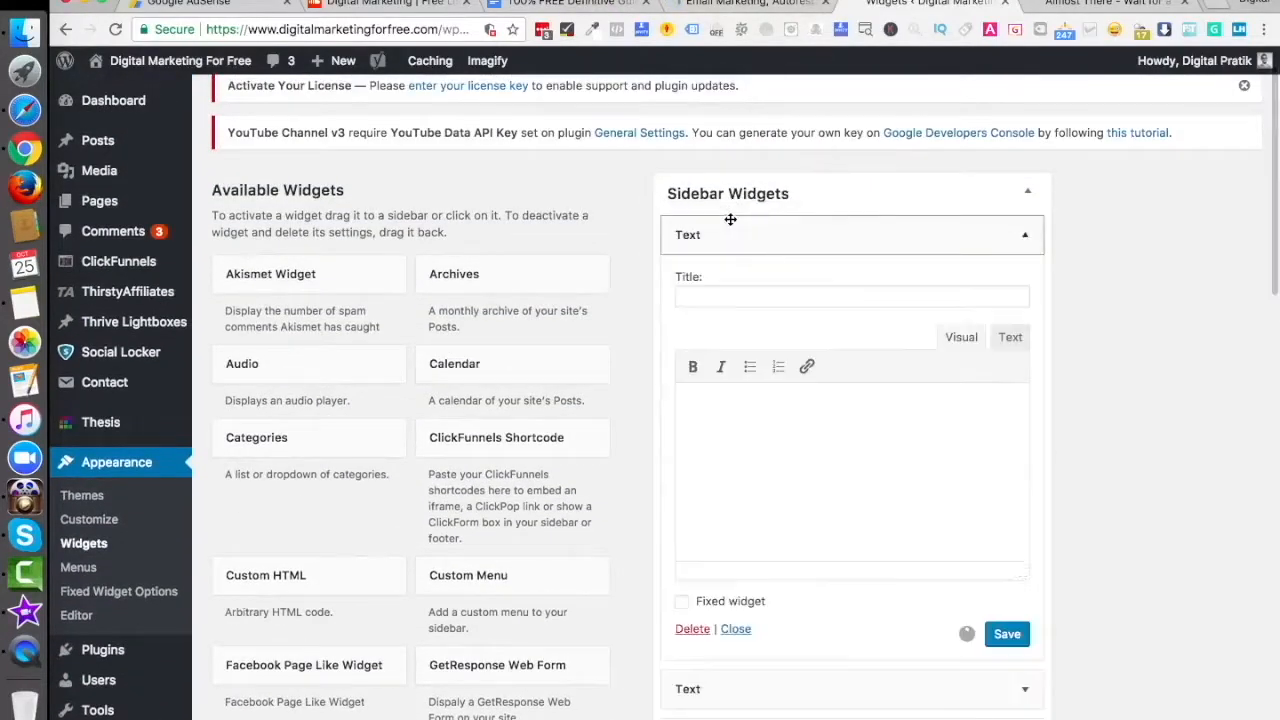
{"action": "left_click", "coordinate": [1011, 337]}
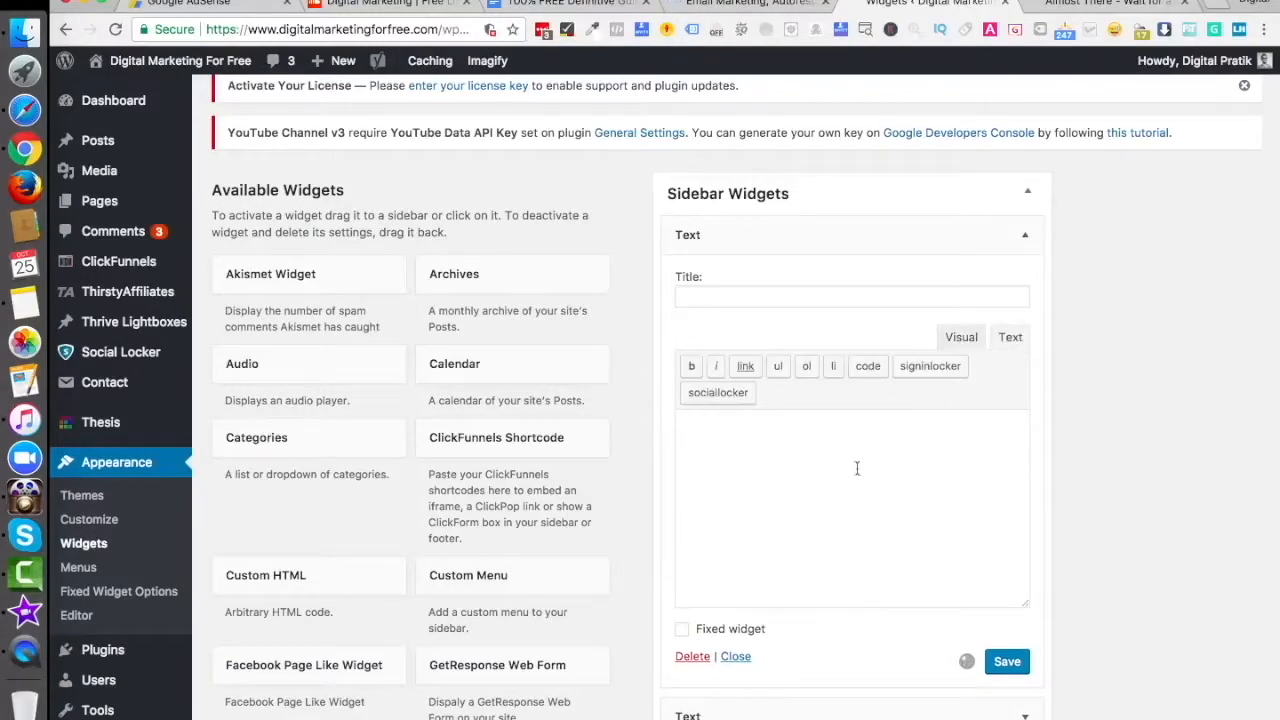
{"action": "type", "text": "<script type=\"text/javascript\" src=\"https://app.getresponse.com/view_webform_v2.js?u=SFRlD&webforms_id=DSCj\"></script>"}
{"action": "left_click", "coordinate": [1010, 660]}
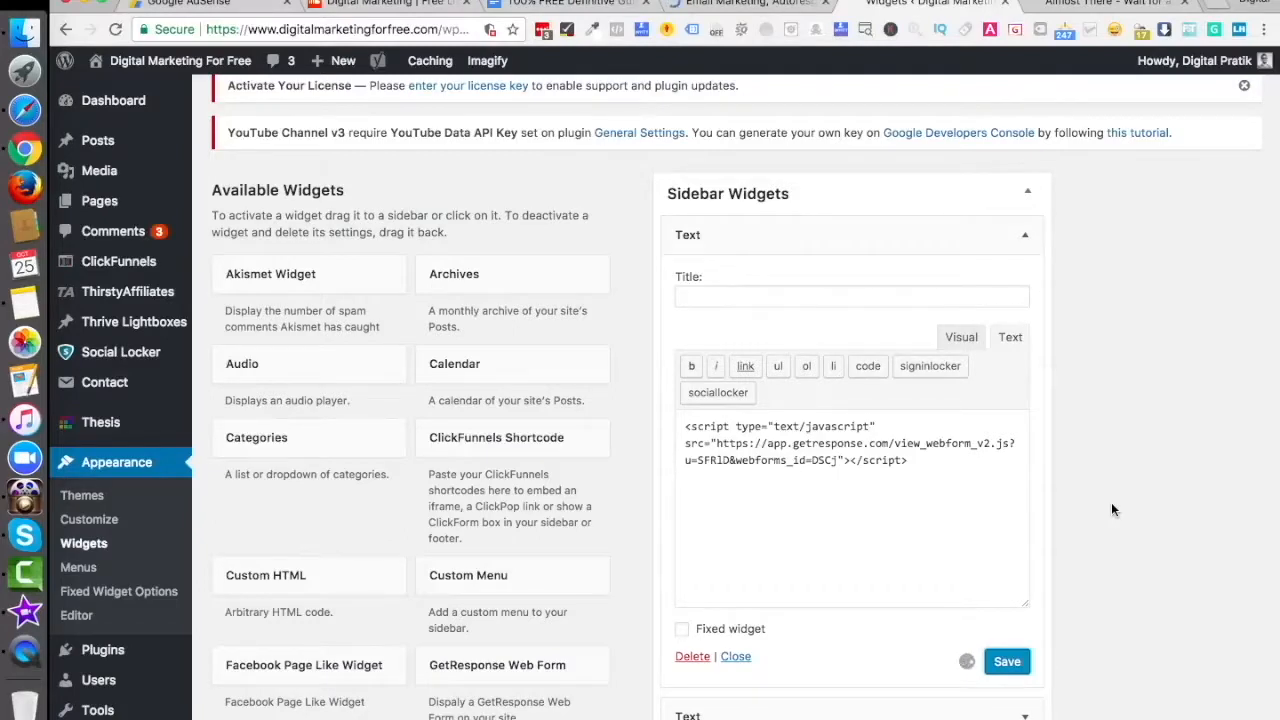
- Load the site homepage to see the Download Free Ebook form in the sidebar
{"action": "left_click", "coordinate": [1080, 5]}
{"action": "scroll", "coordinate": [760, 135], "scroll_direction": "up", "scroll_amount": 5}
{"action": "key", "text": "Return"}
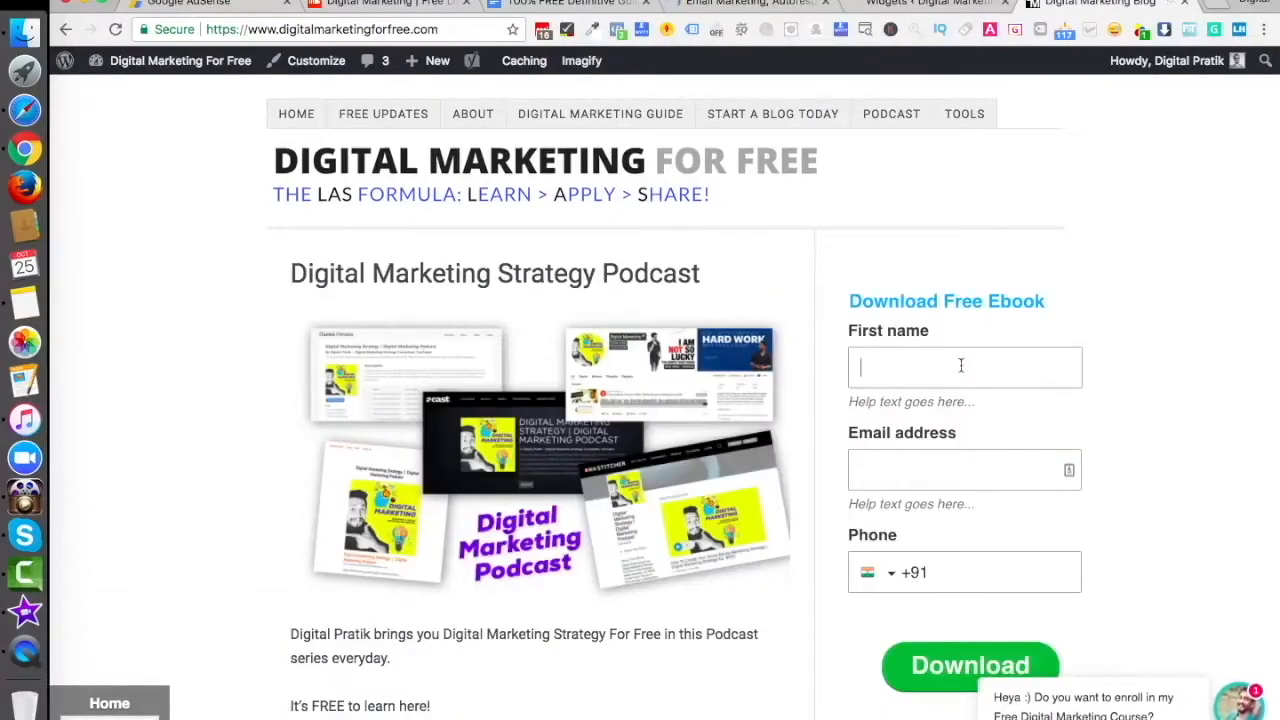
- Fill the sidebar form with a test first name, email address and phone number, and submit it
{"action": "left_click", "coordinate": [960, 365]}
{"action": "type", "text": "Pratiksinh"}
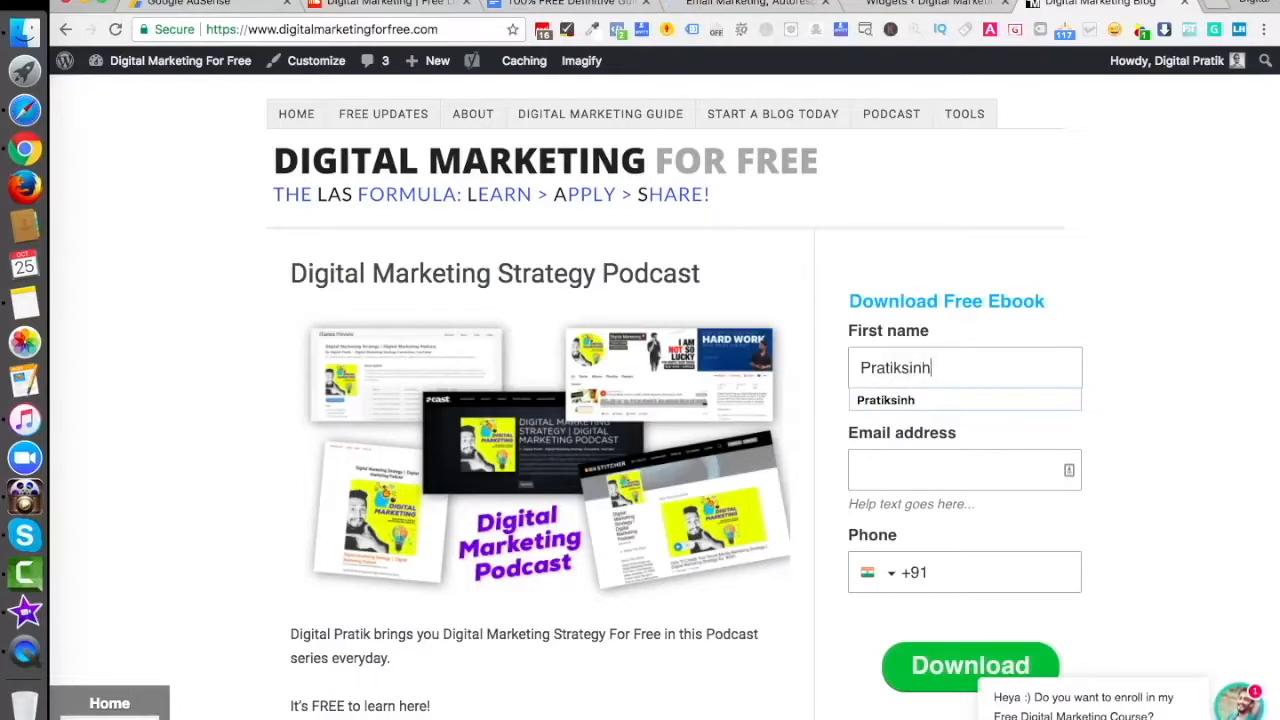
{"action": "key", "text": "super+a"}
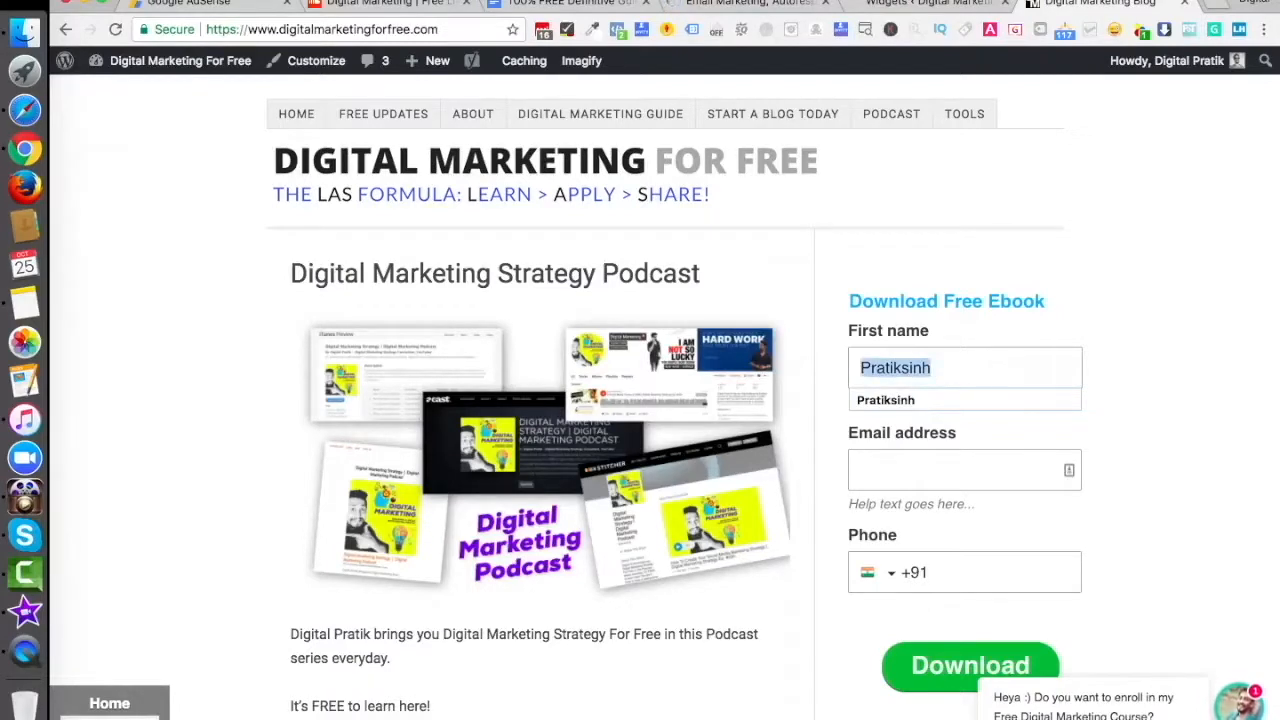
{"action": "type", "text": "Sophia"}
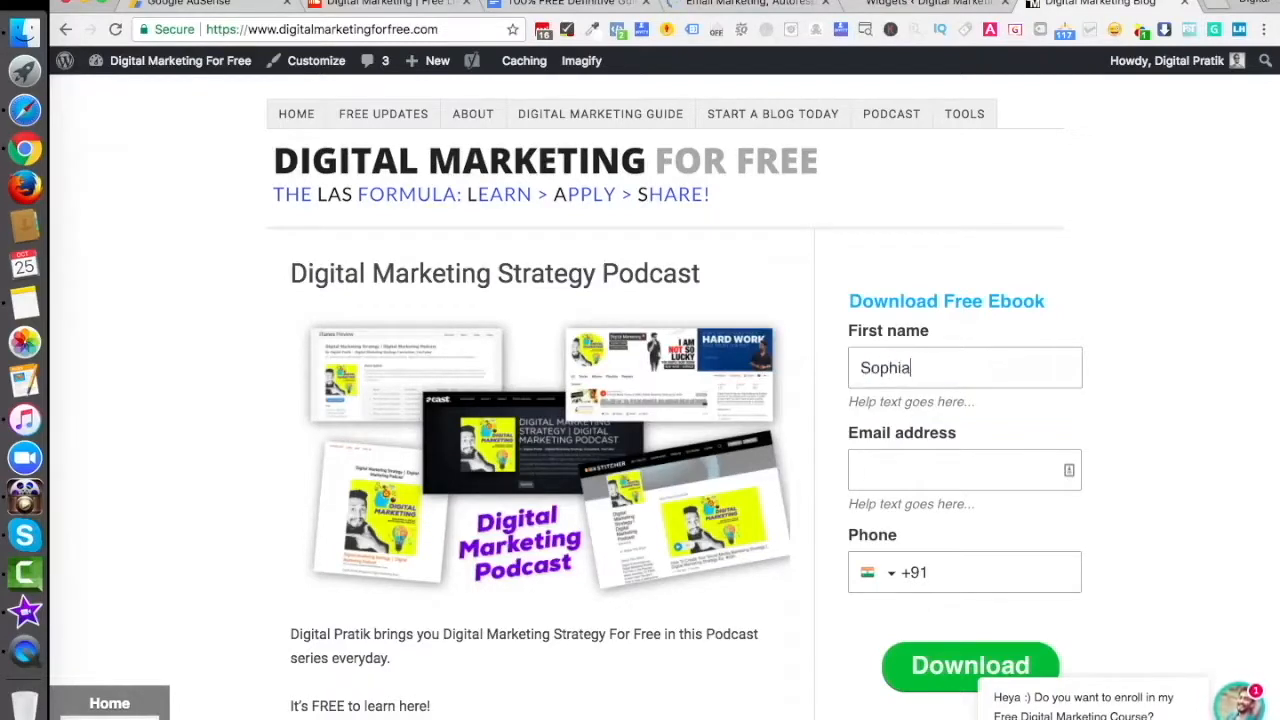
{"action": "type", "text": "sdjfg"}
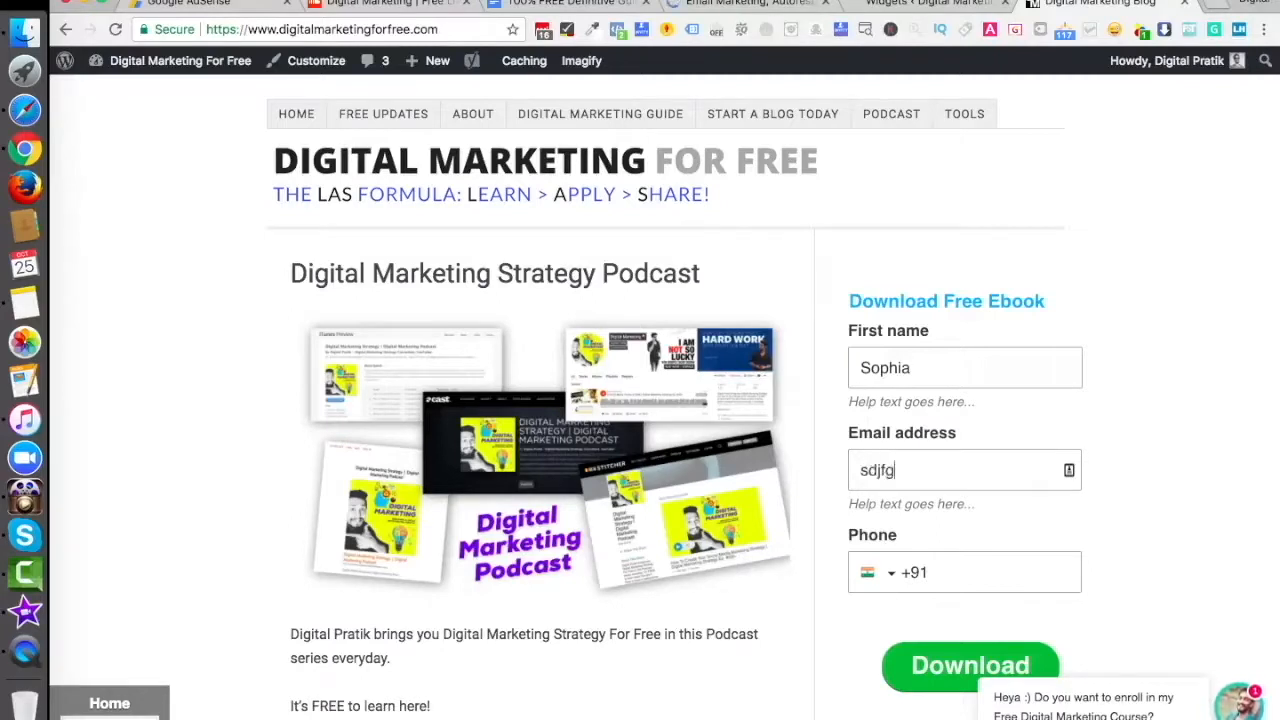
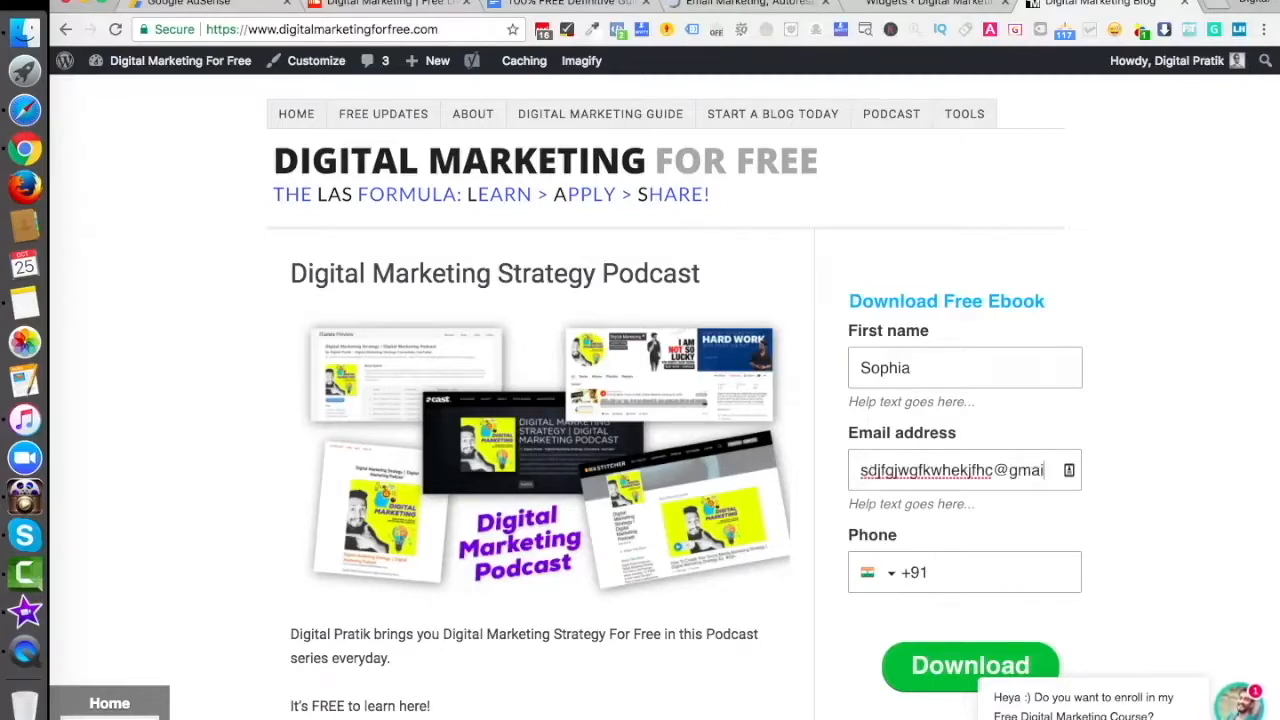
{"action": "key", "text": "Tab"}
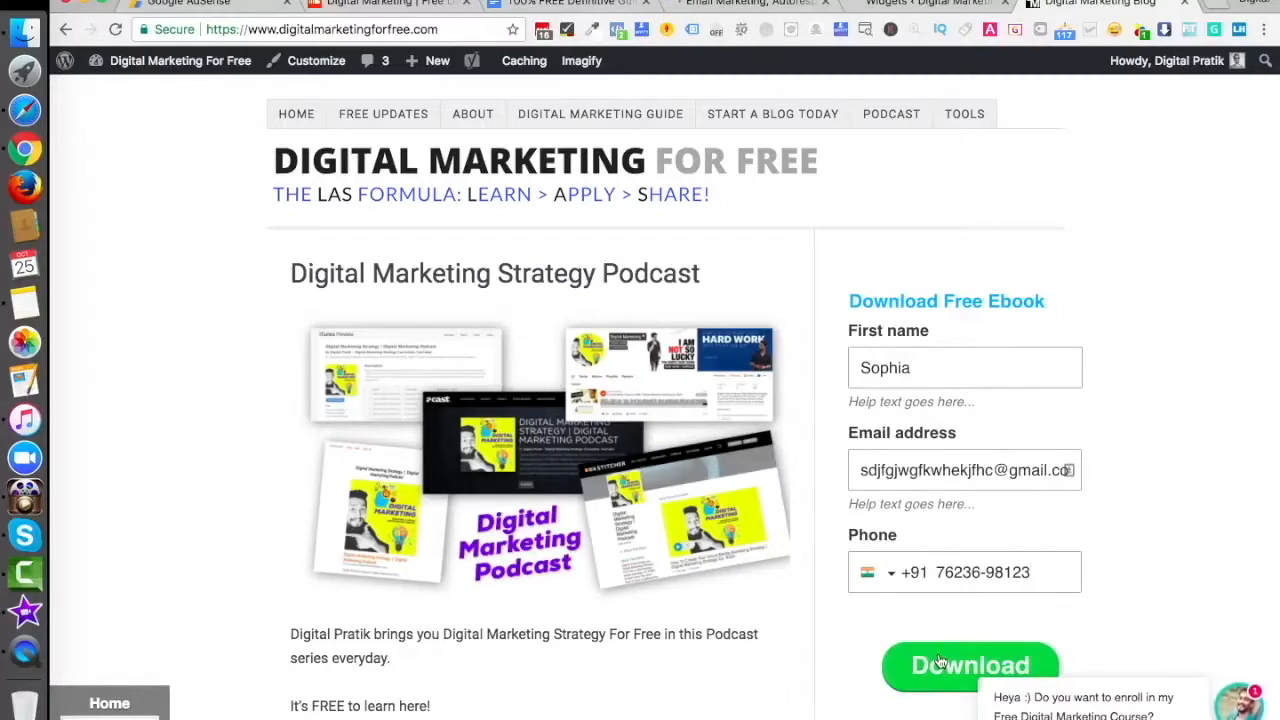
{"action": "left_click", "coordinate": [940, 662]}
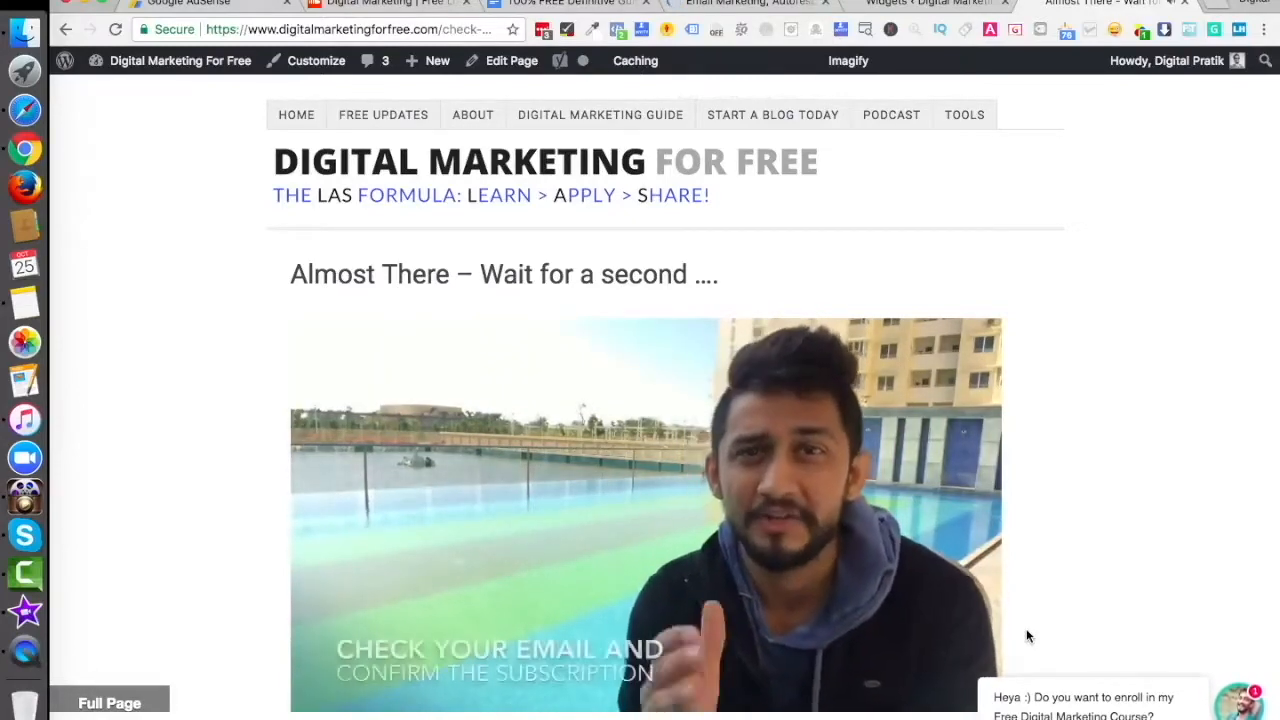
- Scroll through the Almost There page's confirmation instructions, then go back to the homepage
{"action": "scroll", "coordinate": [758, 490], "scroll_direction": "down", "scroll_amount": 6}
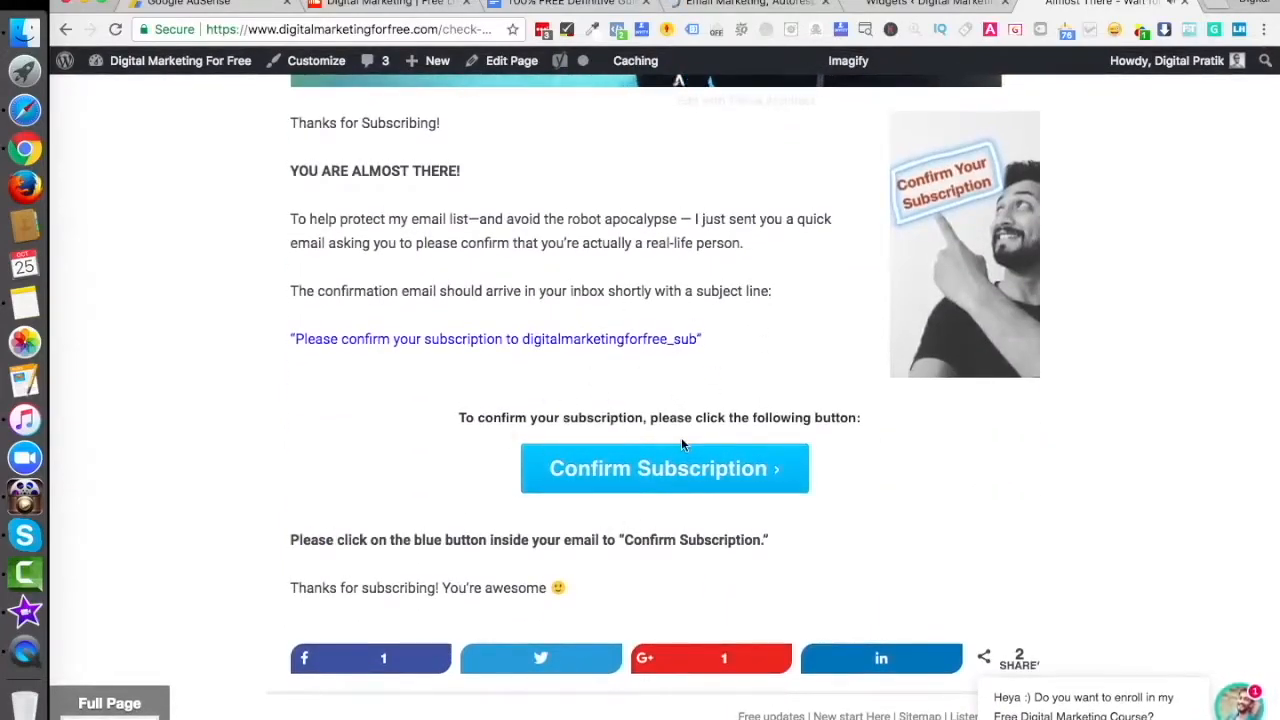
{"action": "scroll", "coordinate": [681, 437], "scroll_direction": "up", "scroll_amount": 10}
{"action": "left_click", "coordinate": [66, 30]}
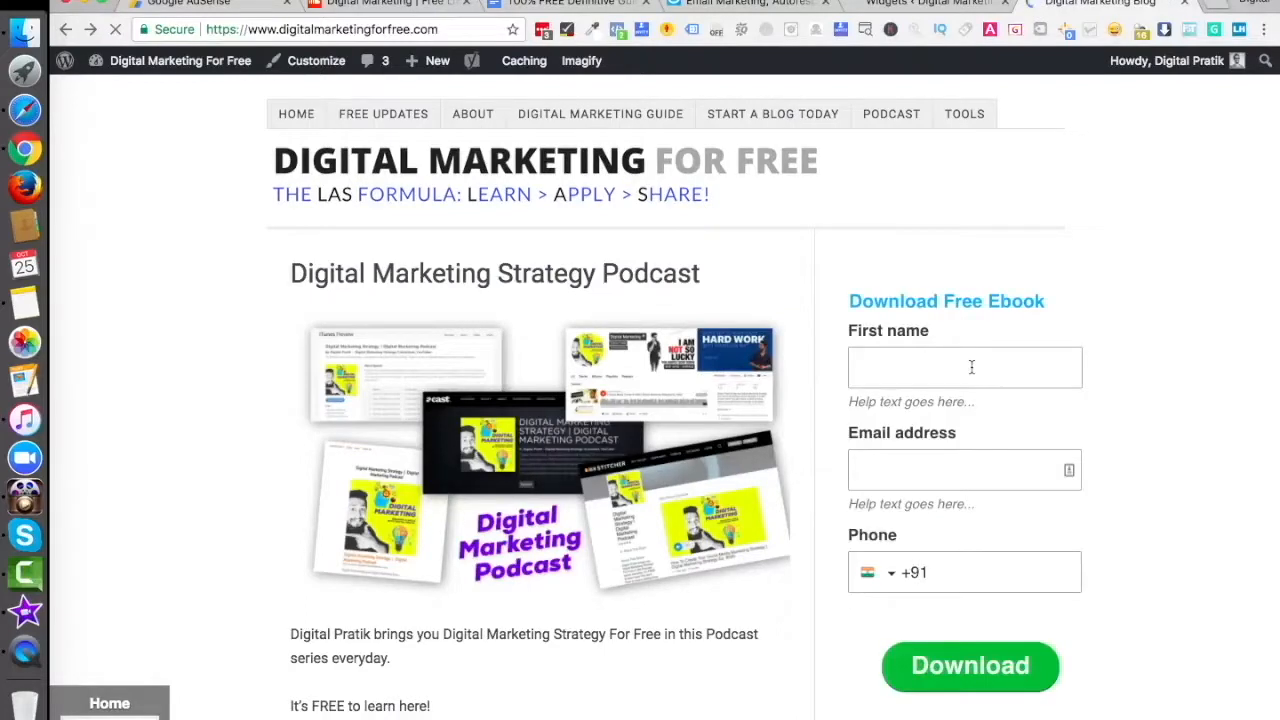
- Submit the sidebar form again with a first name, a real Gmail address and a phone number
{"action": "left_click", "coordinate": [926, 362]}
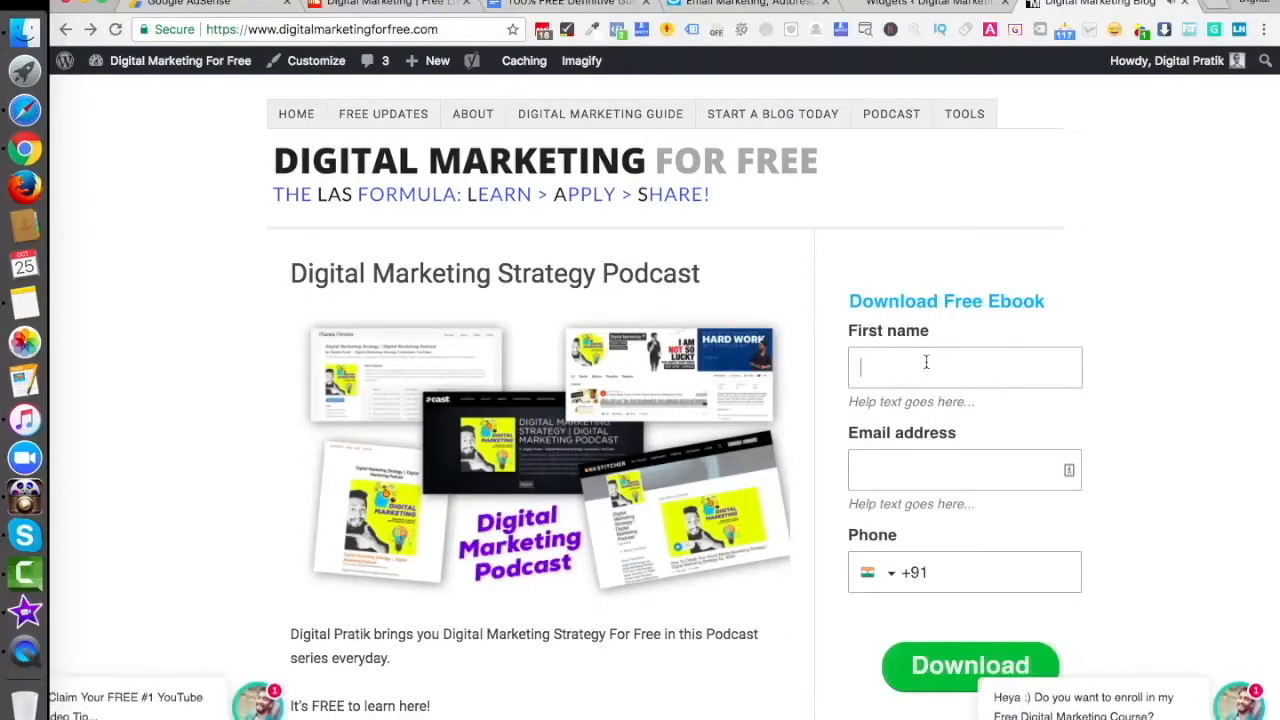
{"action": "type", "text": "Rita"}
{"action": "key", "text": "Tab"}
{"action": "type", "text": "fi"}
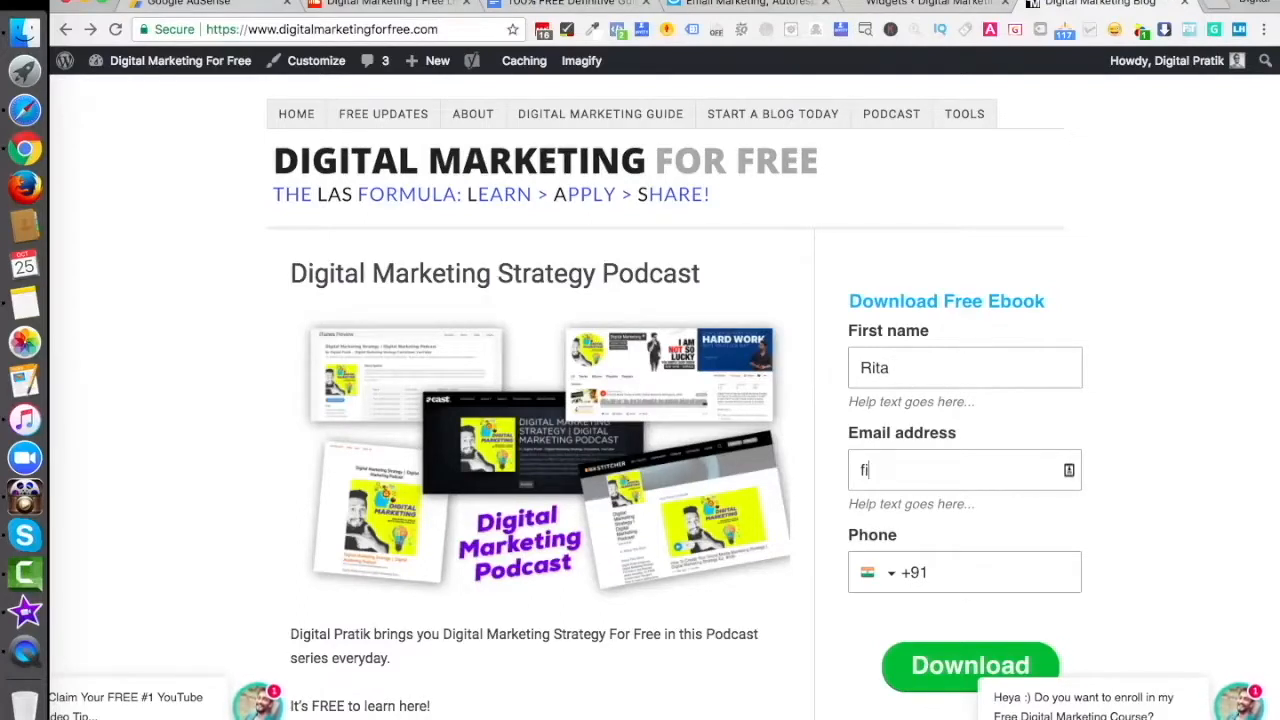
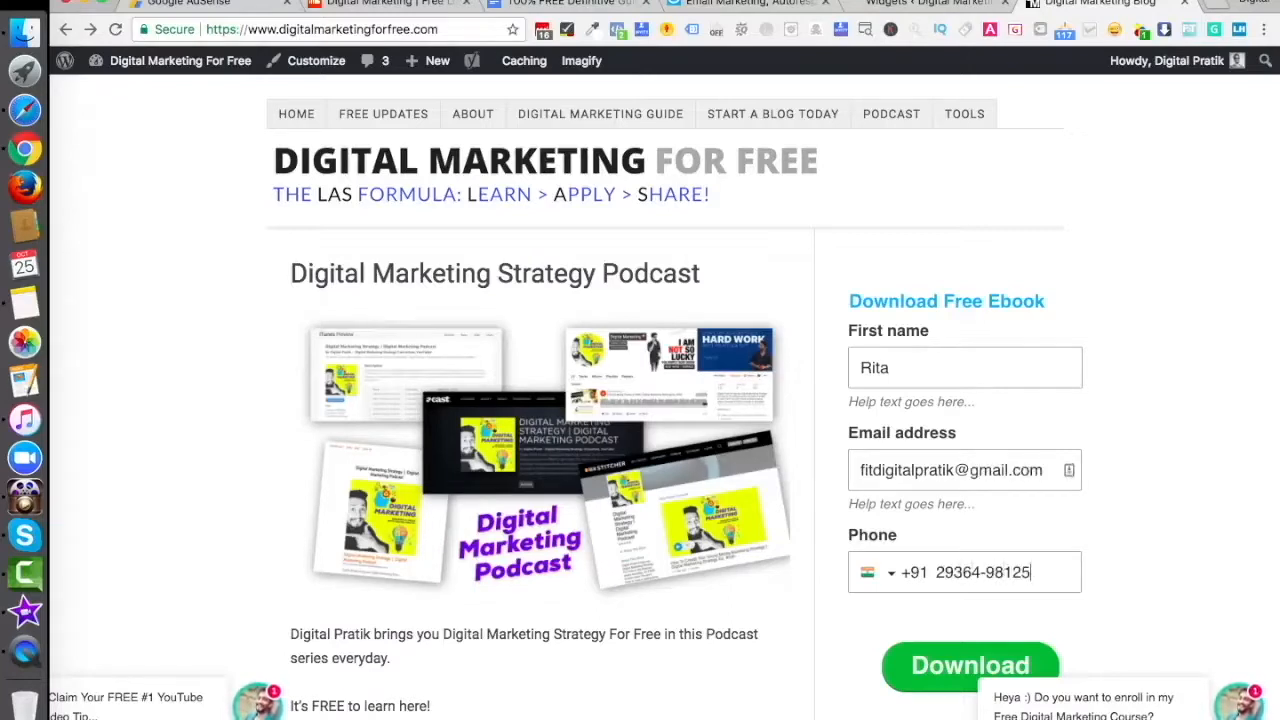
{"action": "left_click", "coordinate": [940, 668]}
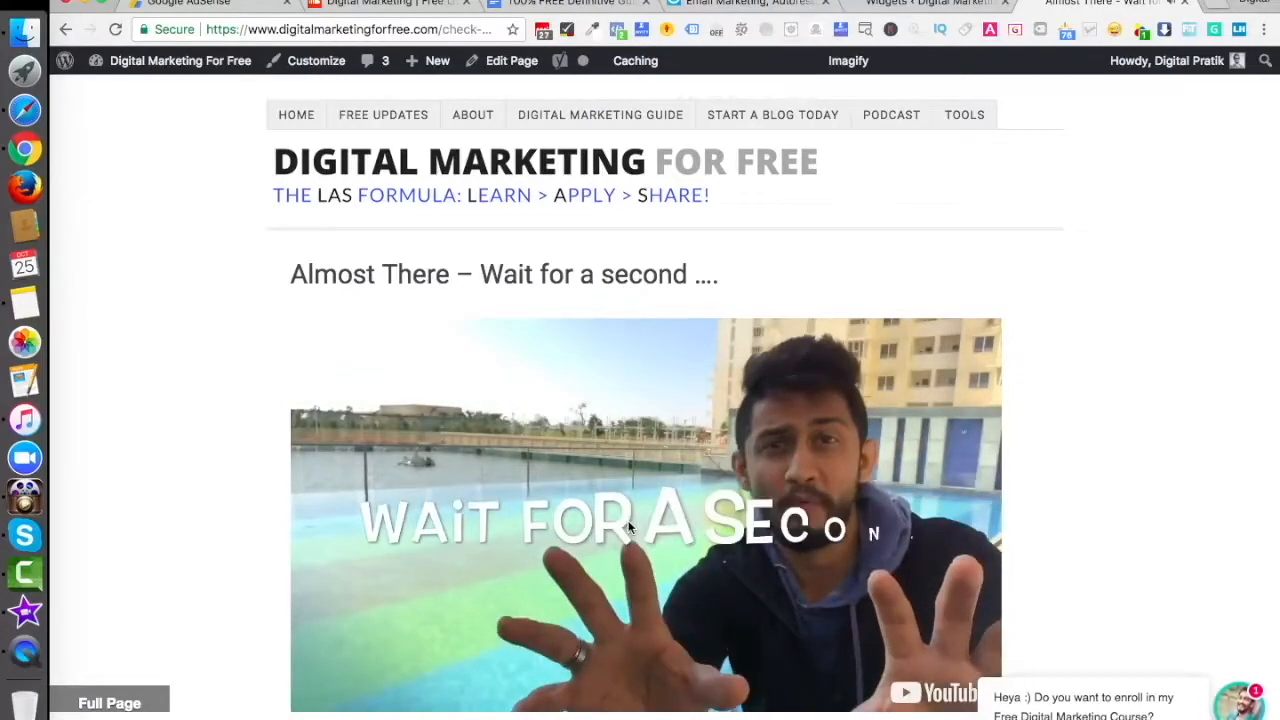
- In a new tab at gmail.com, open the GetResponse confirmation email and click its confirm link
{"action": "left_click", "coordinate": [1212, 8]}
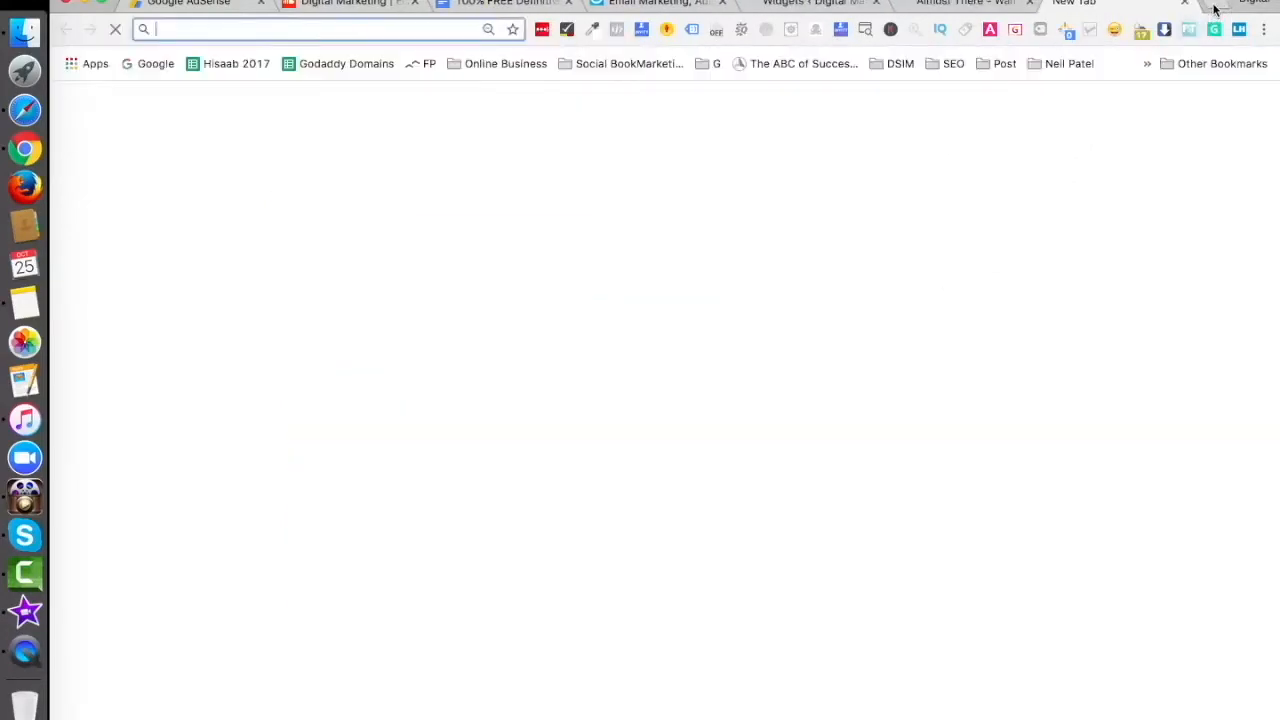
{"action": "type", "text": "gmail.com"}
{"action": "key", "text": "Return"}
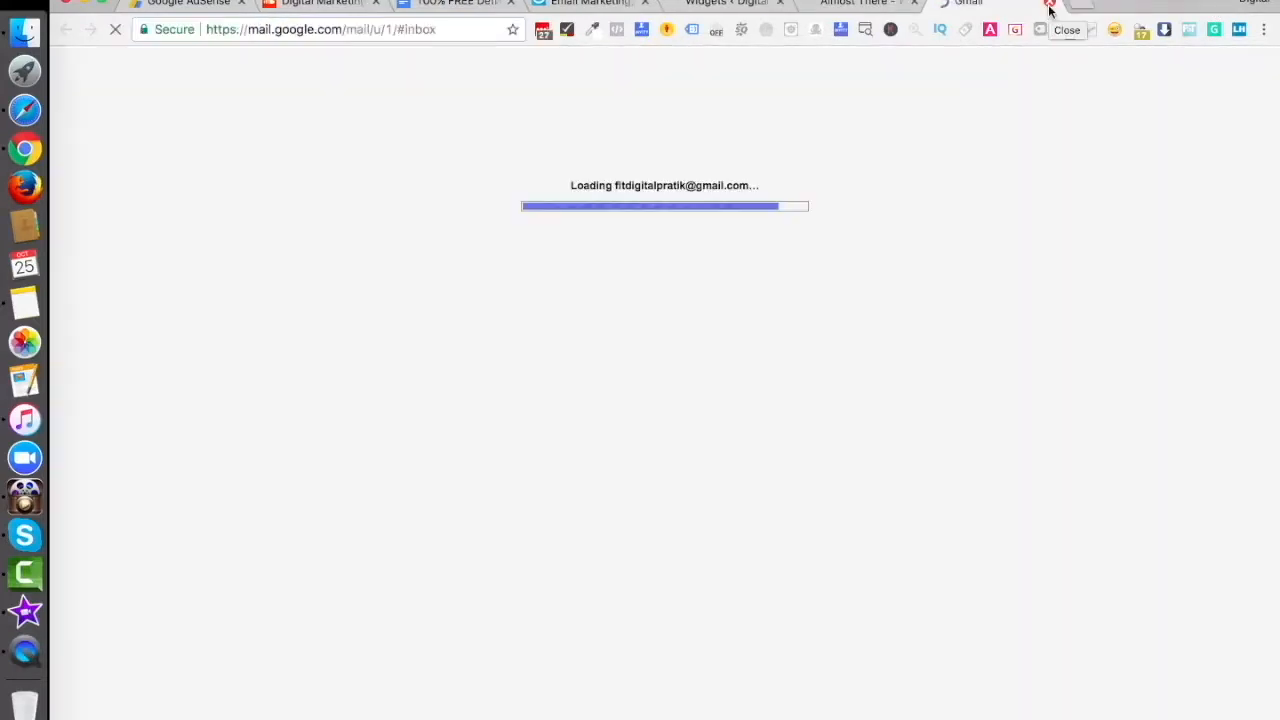
{"action": "left_click", "coordinate": [500, 573]}
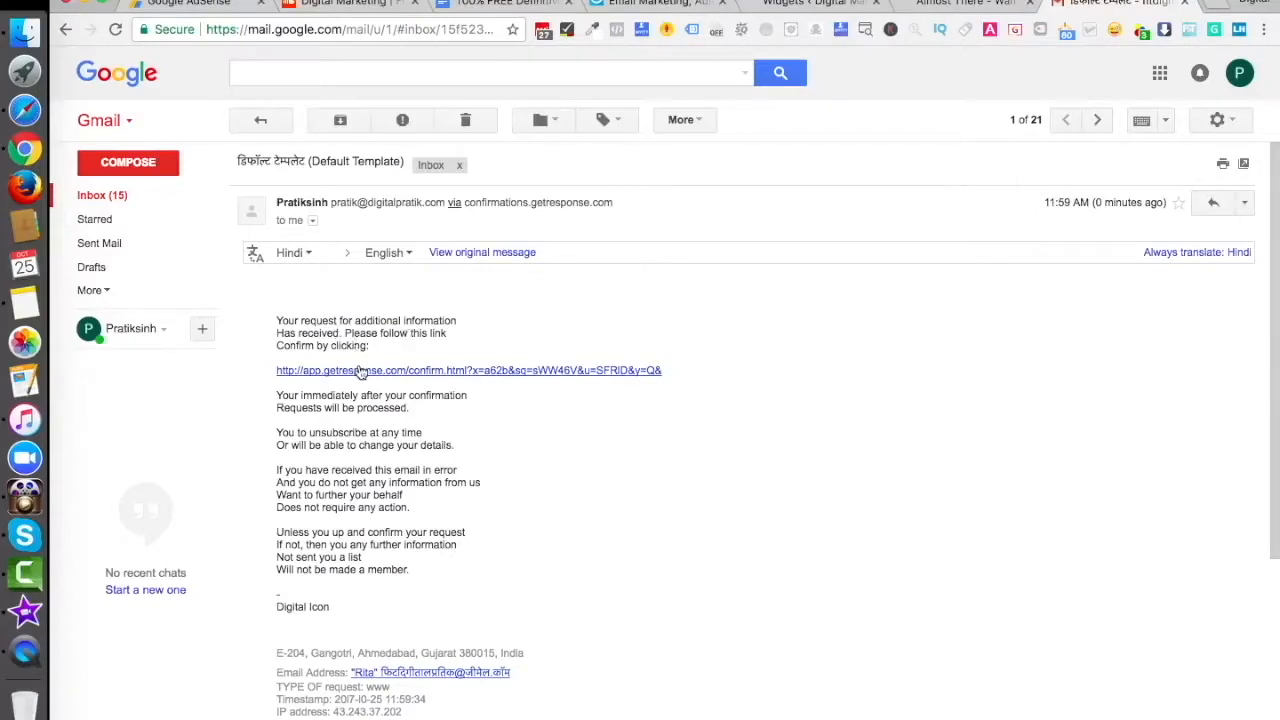
{"action": "left_click", "coordinate": [382, 372]}
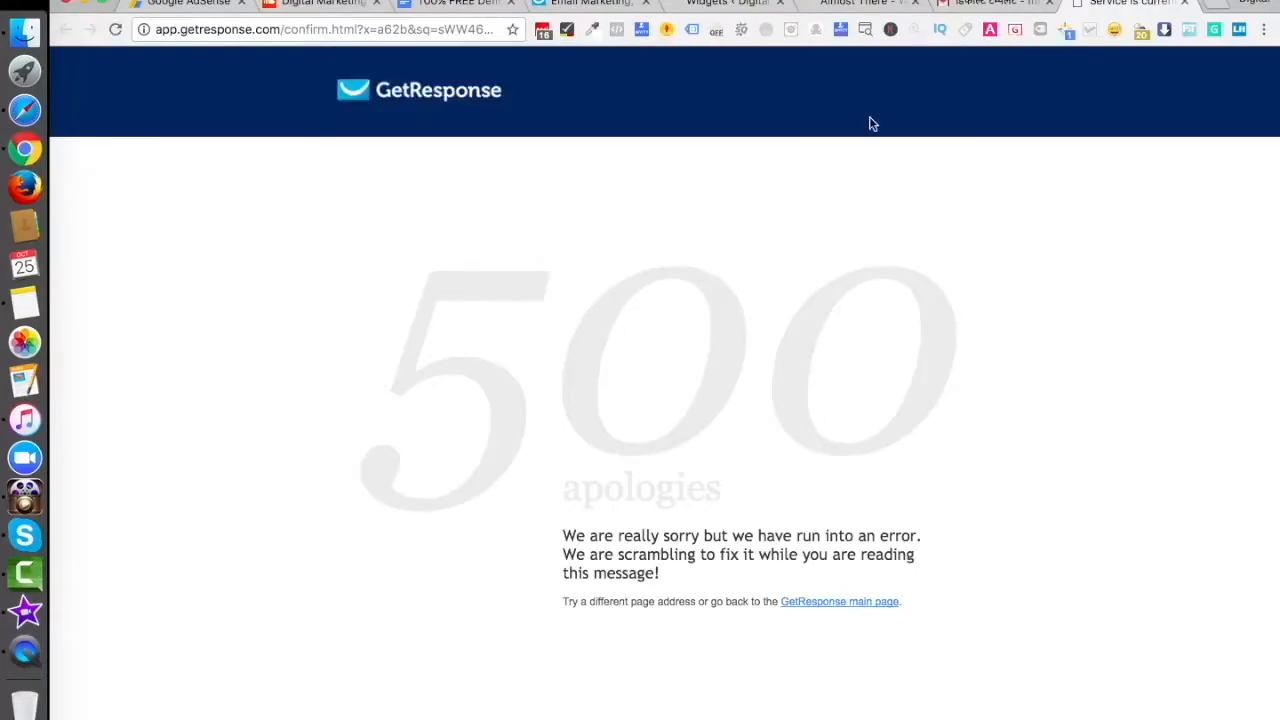
- Close the 500 error page to get back to the GetResponse dashboard
{"action": "left_click", "coordinate": [1185, 5]}
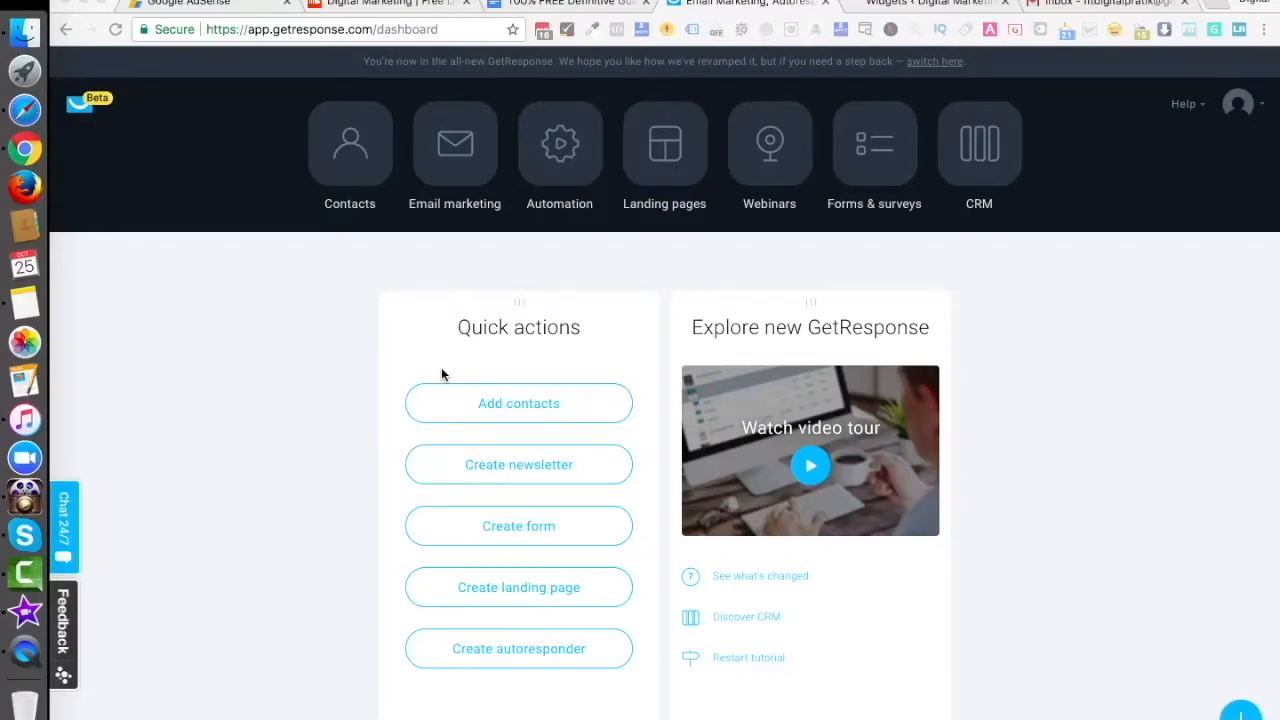
- In Contacts, confirm demo_correct_list holds 2 contacts and open that list's Settings
{"action": "left_click", "coordinate": [349, 200]}
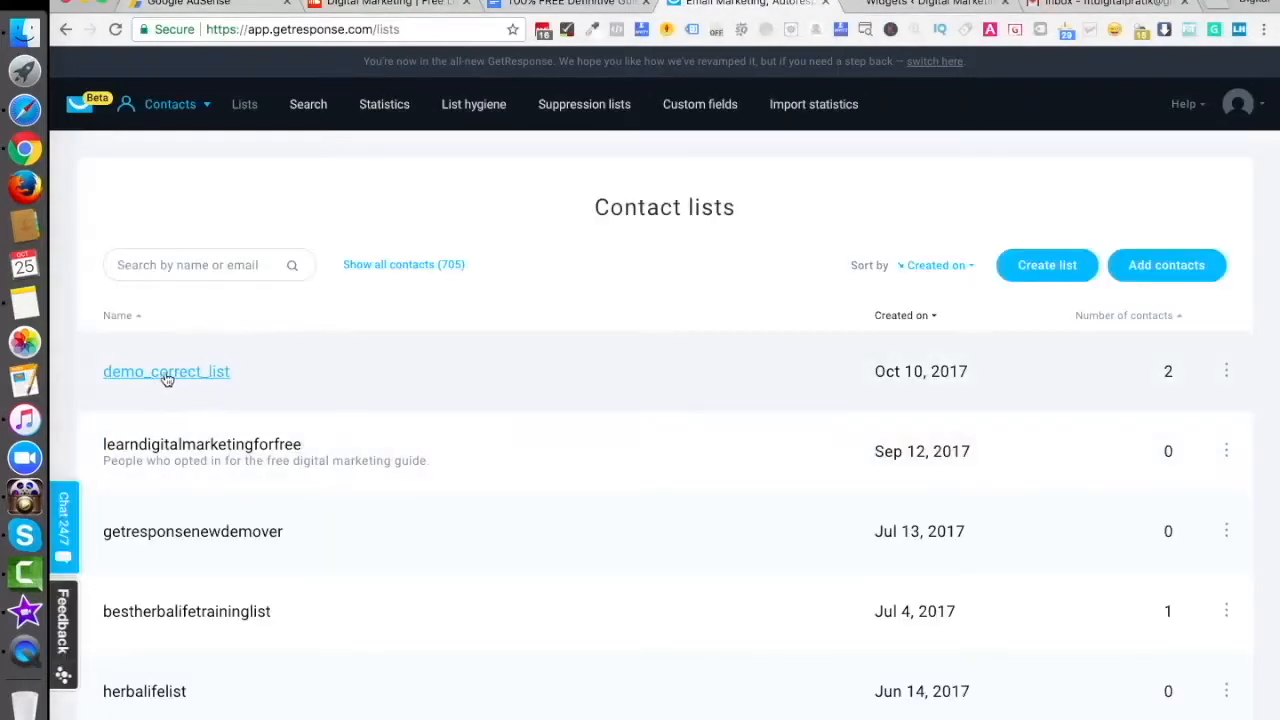
{"action": "left_click", "coordinate": [1226, 371]}
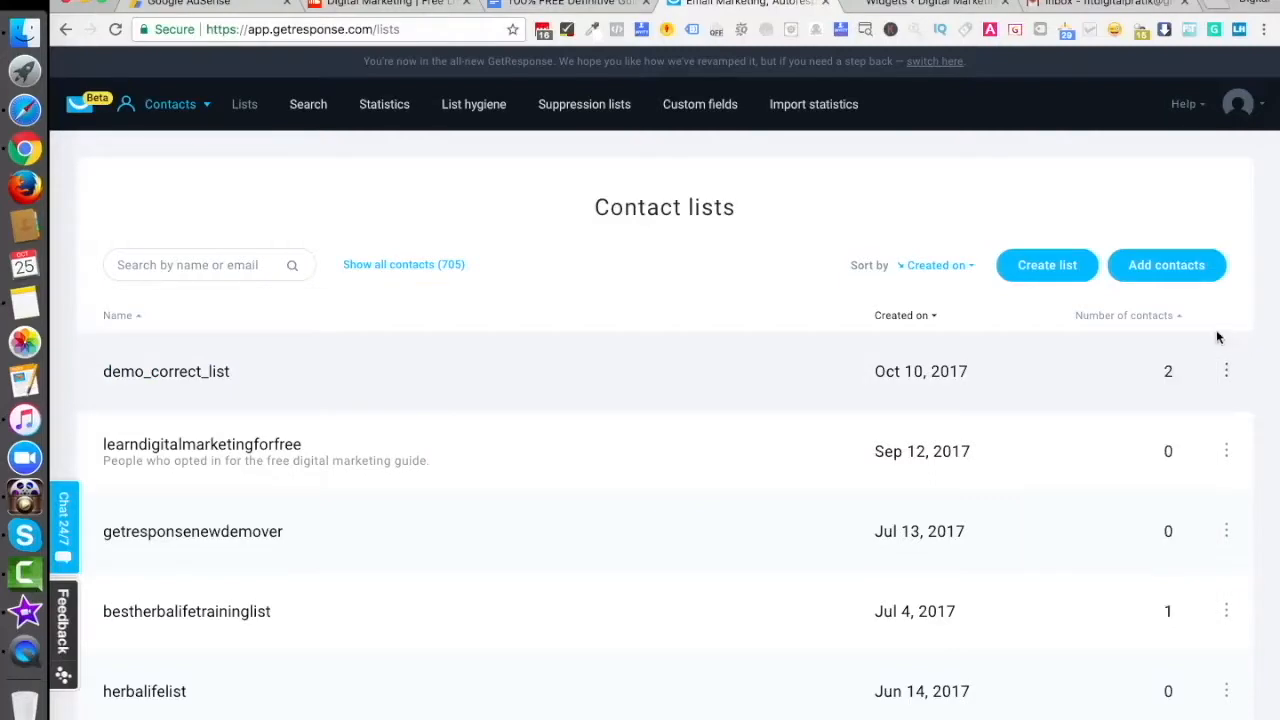
{"action": "left_click", "coordinate": [1226, 371]}
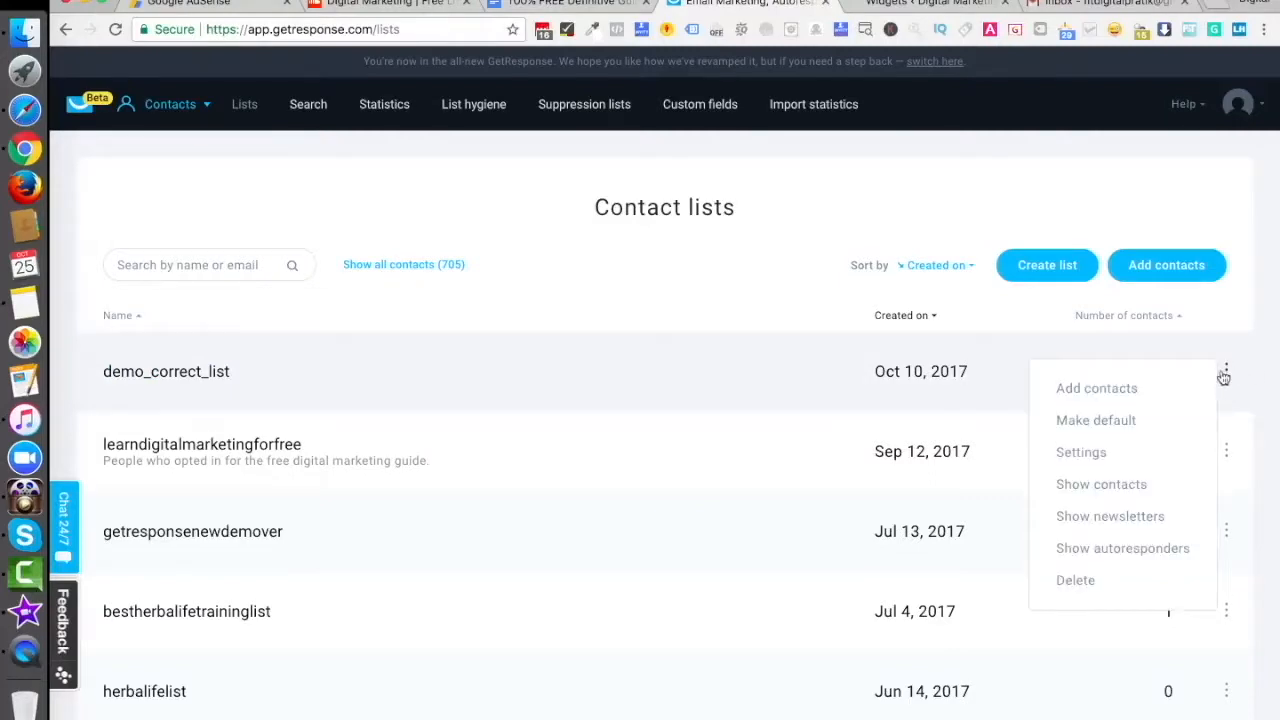
{"action": "left_click", "coordinate": [1082, 456]}
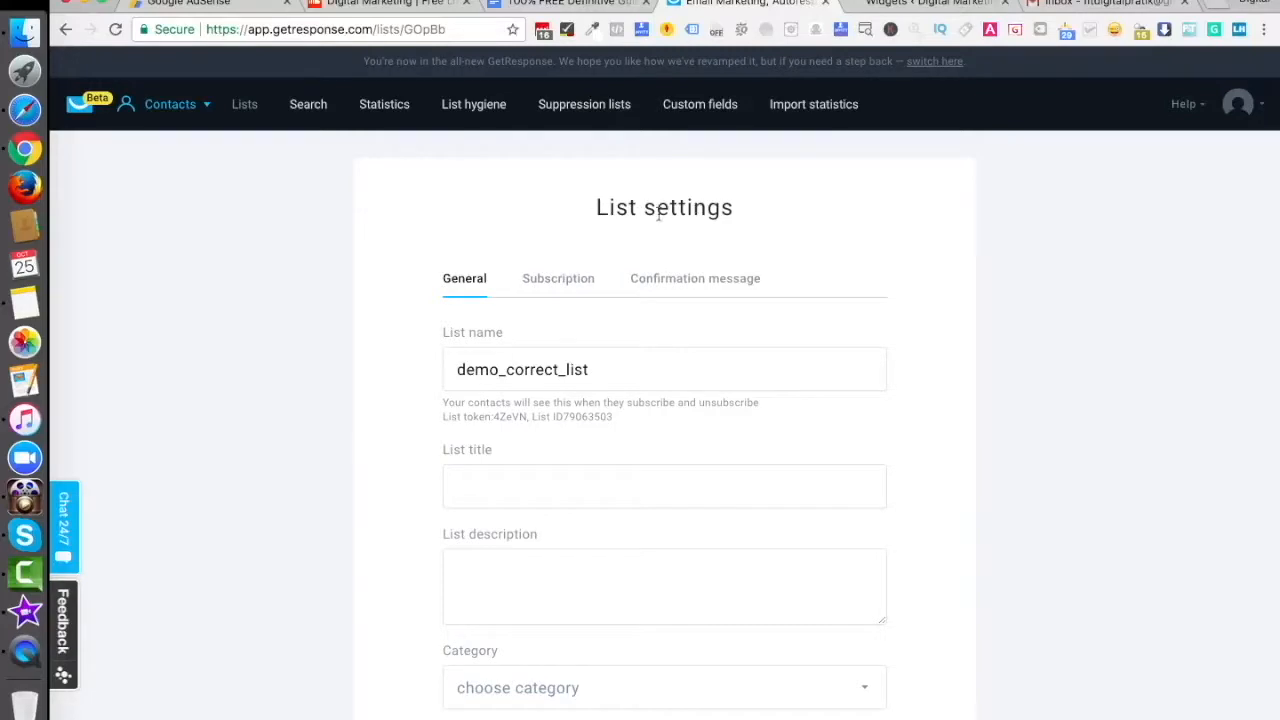
- Look over demo_correct_list's General settings, then show its Subscription settings
{"action": "left_click", "coordinate": [168, 104]}
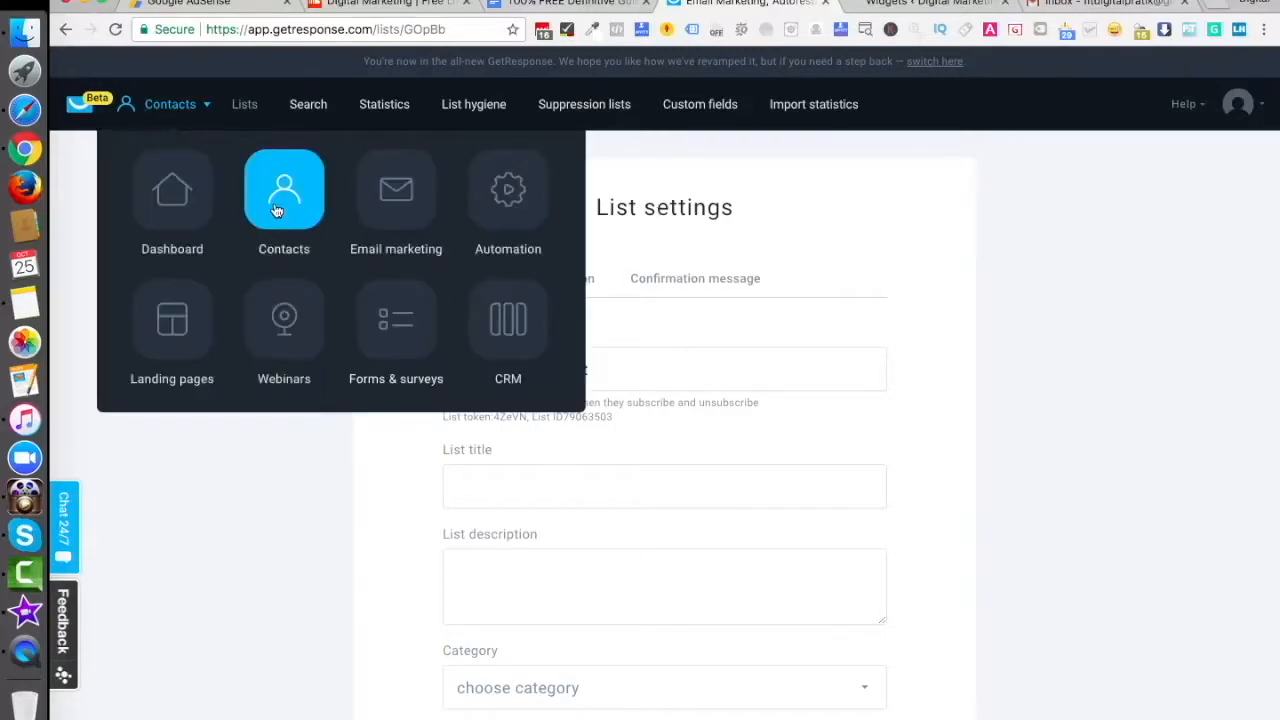
{"action": "left_click", "coordinate": [398, 332]}
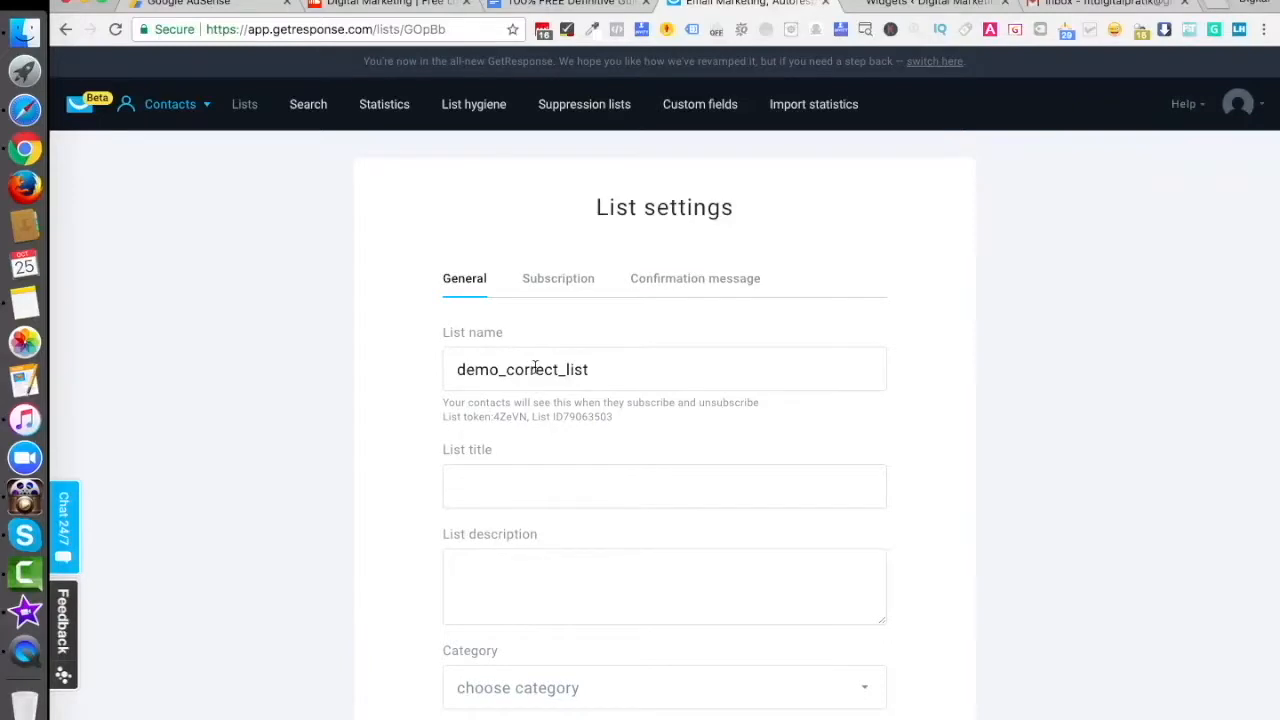
{"action": "scroll", "coordinate": [535, 367], "scroll_direction": "down", "scroll_amount": 10}
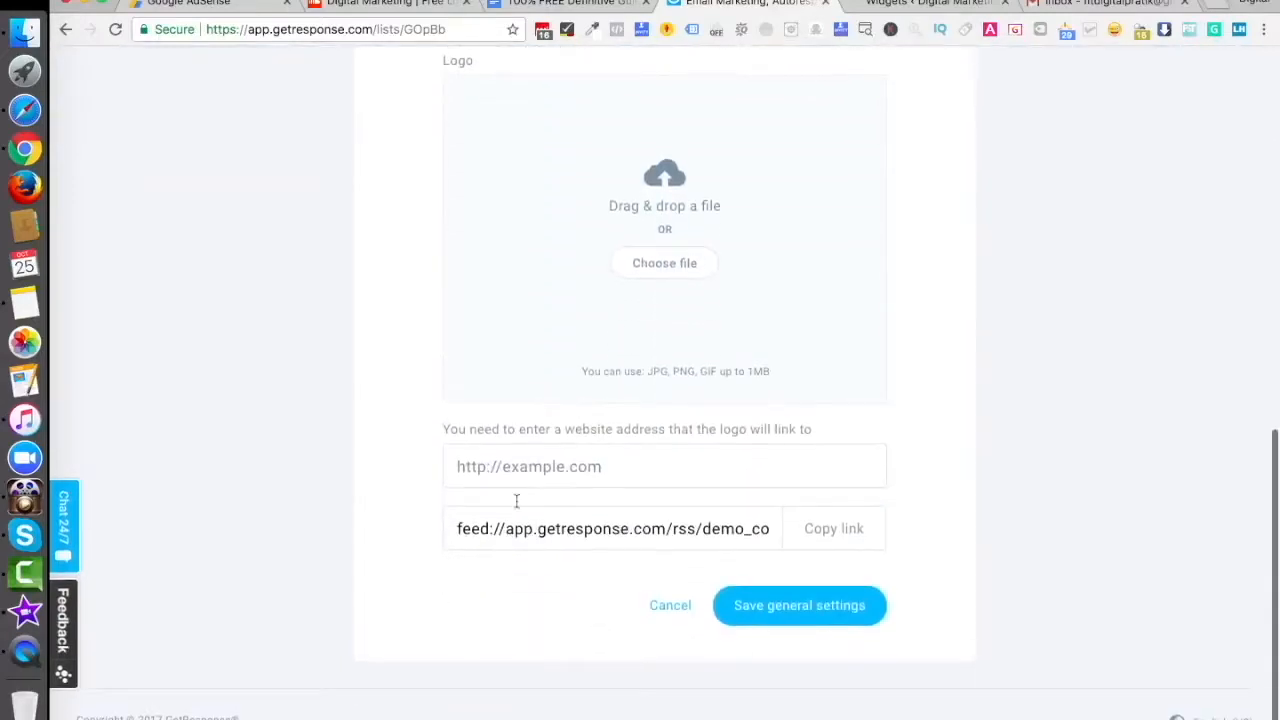
{"action": "scroll", "coordinate": [606, 380], "scroll_direction": "up", "scroll_amount": 10}
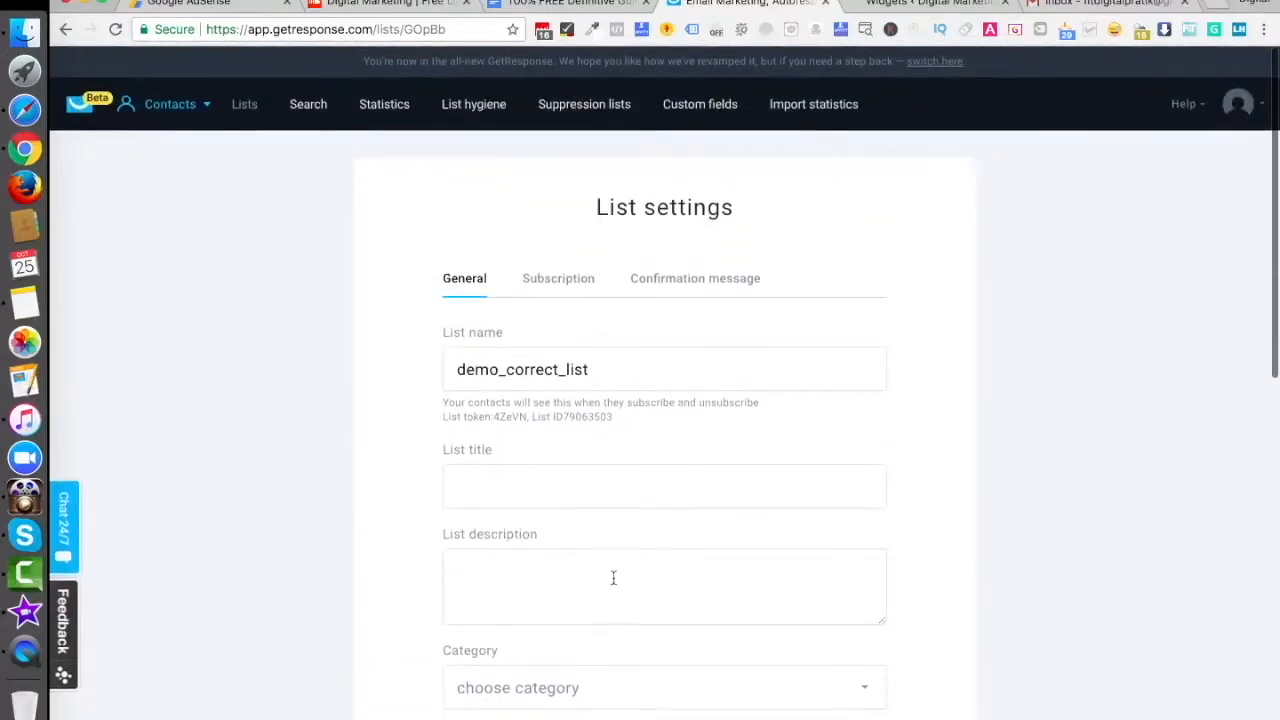
{"action": "left_click", "coordinate": [556, 280]}
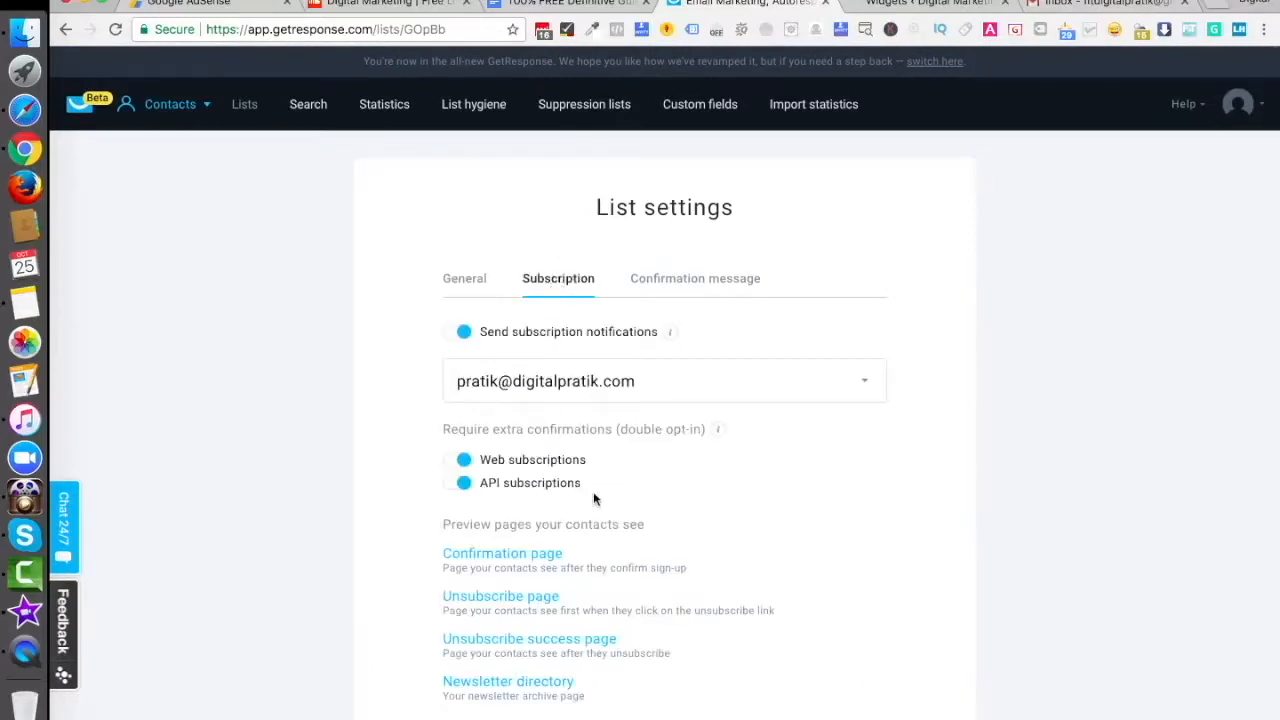
- Toggle web-subscription double opt-in off and back on, leaving it enabled
{"action": "scroll", "coordinate": [594, 497], "scroll_direction": "down", "scroll_amount": 3}
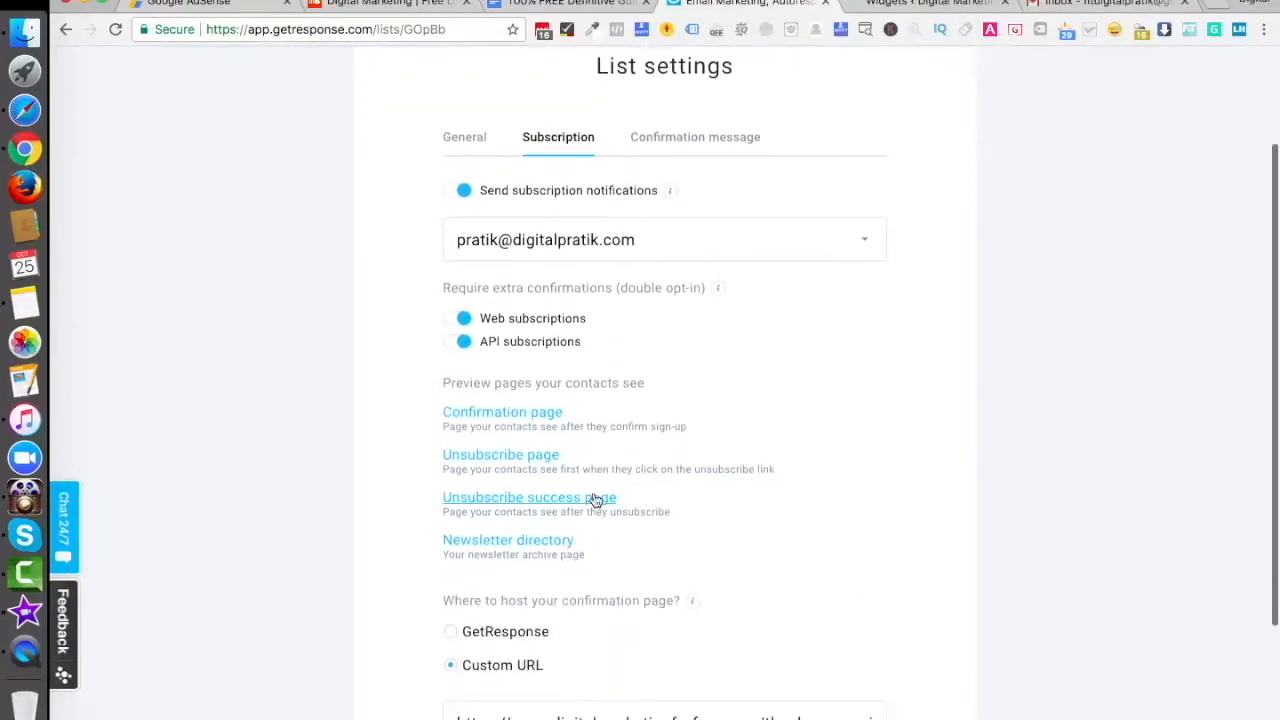
{"action": "left_click", "coordinate": [455, 320]}
{"action": "left_click", "coordinate": [455, 320]}
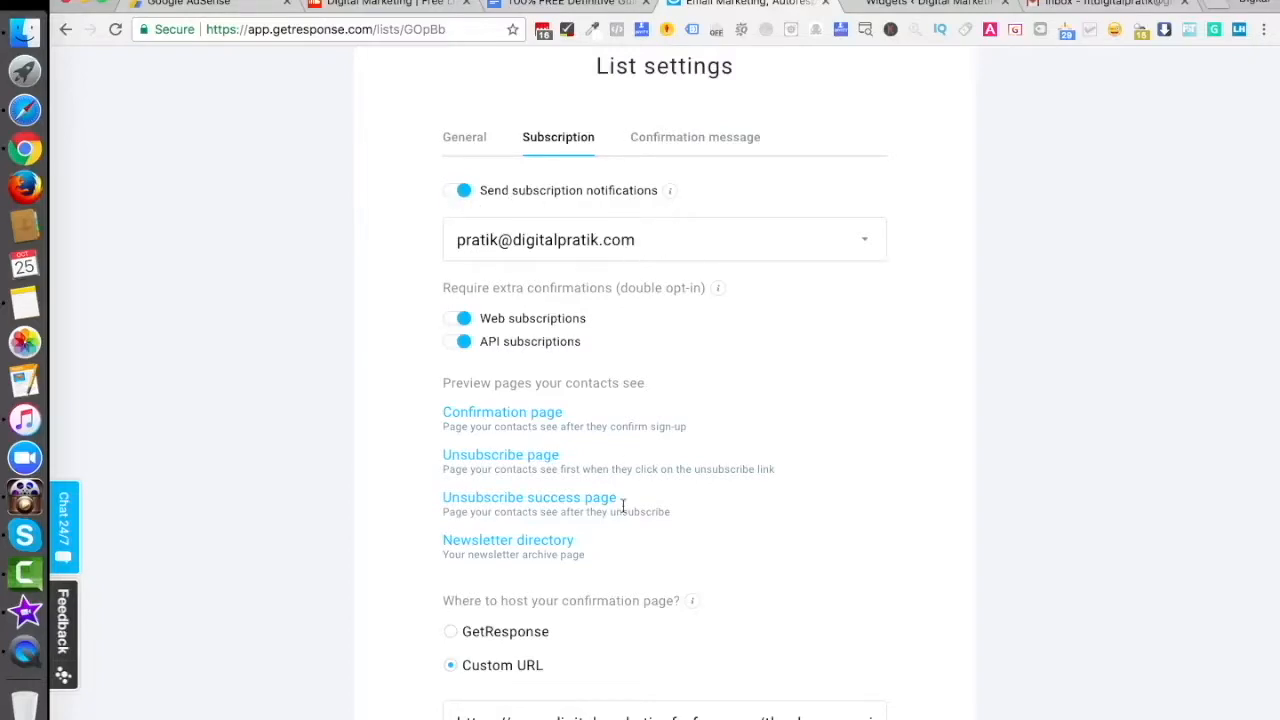
- Check the Custom URL thank-you page address for the confirmation page, then go to Gmail
{"action": "scroll", "coordinate": [622, 507], "scroll_direction": "down", "scroll_amount": 4}
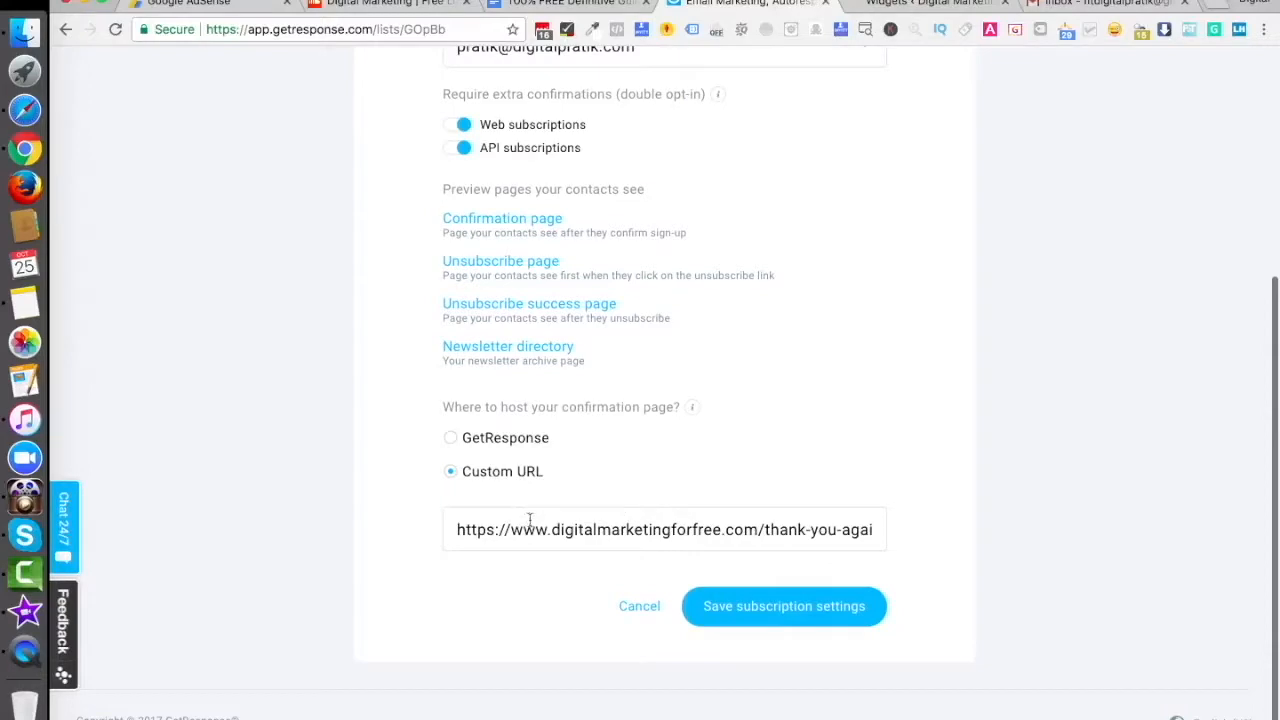
{"action": "left_click", "coordinate": [598, 530]}
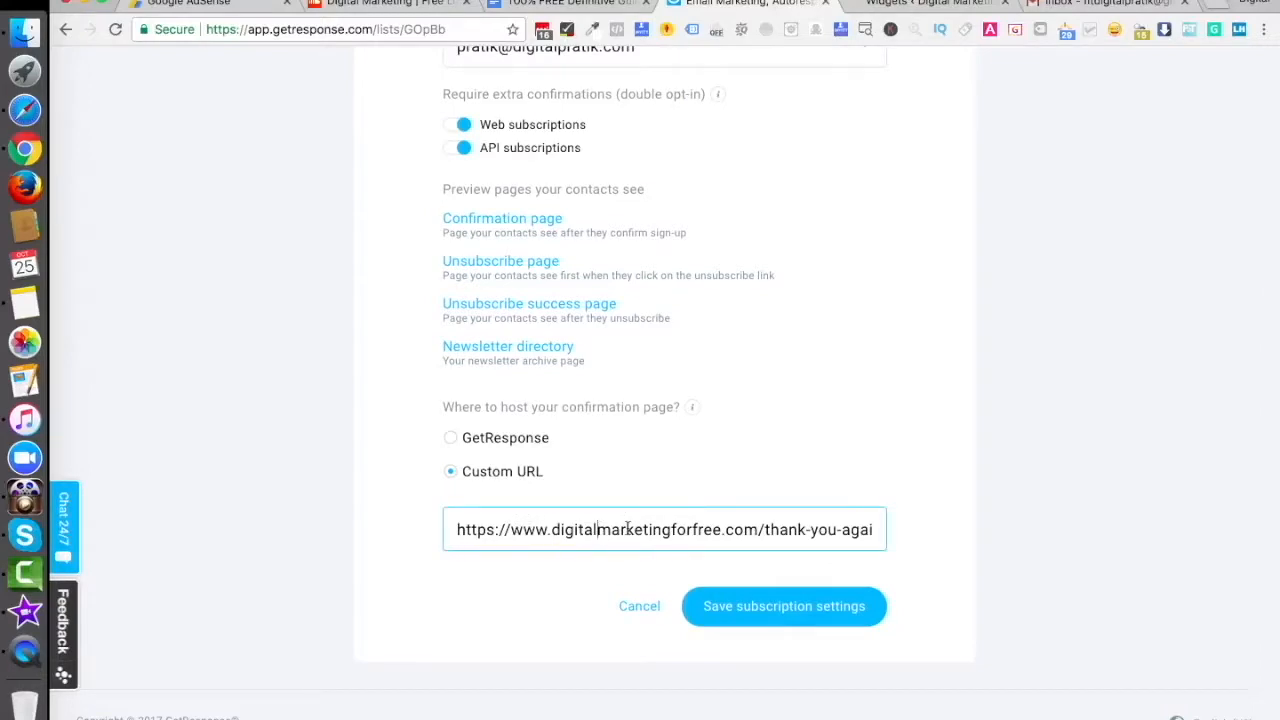
{"action": "scroll", "coordinate": [627, 529], "scroll_direction": "up", "scroll_amount": 6}
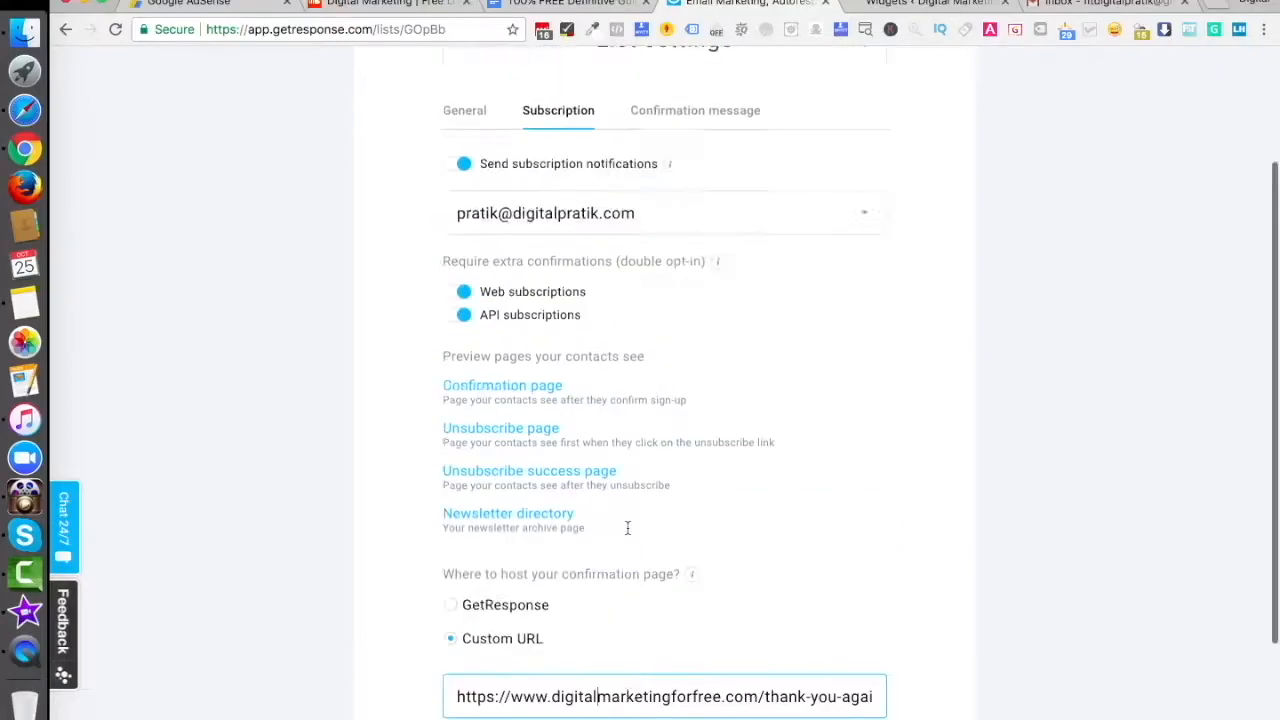
{"action": "scroll", "coordinate": [627, 527], "scroll_direction": "down", "scroll_amount": 6}
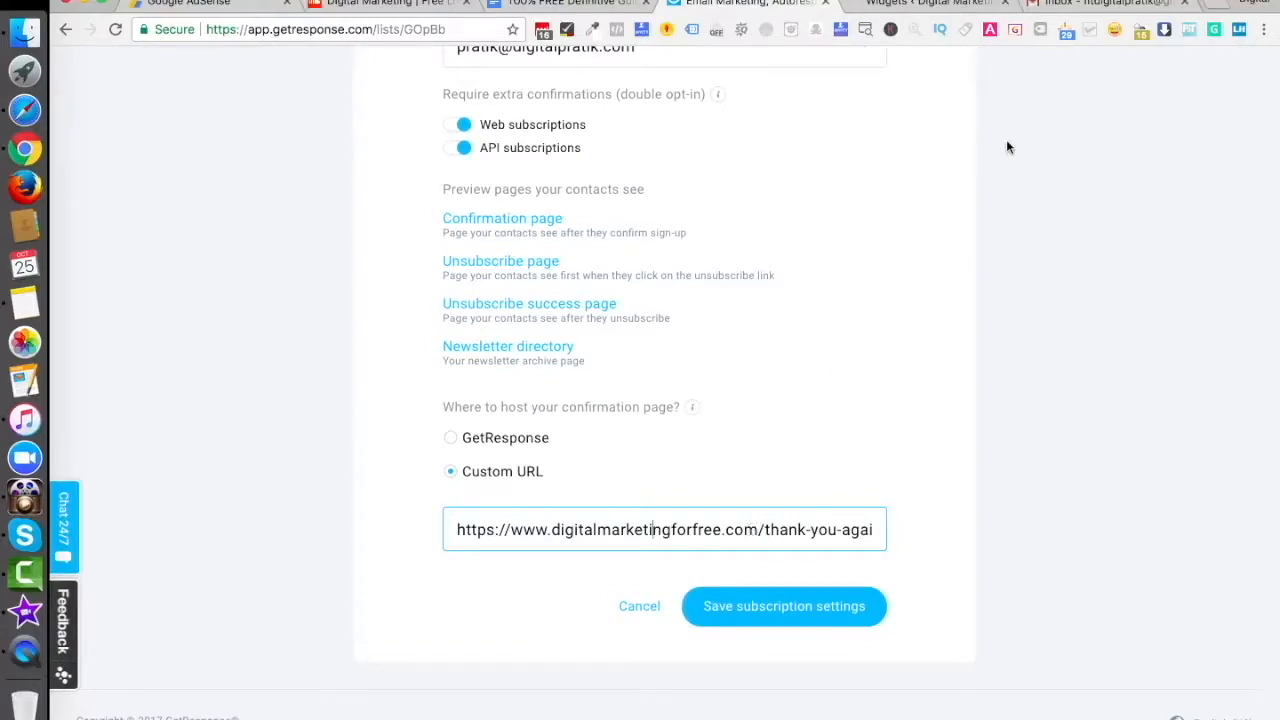
{"action": "left_click", "coordinate": [1080, 6]}
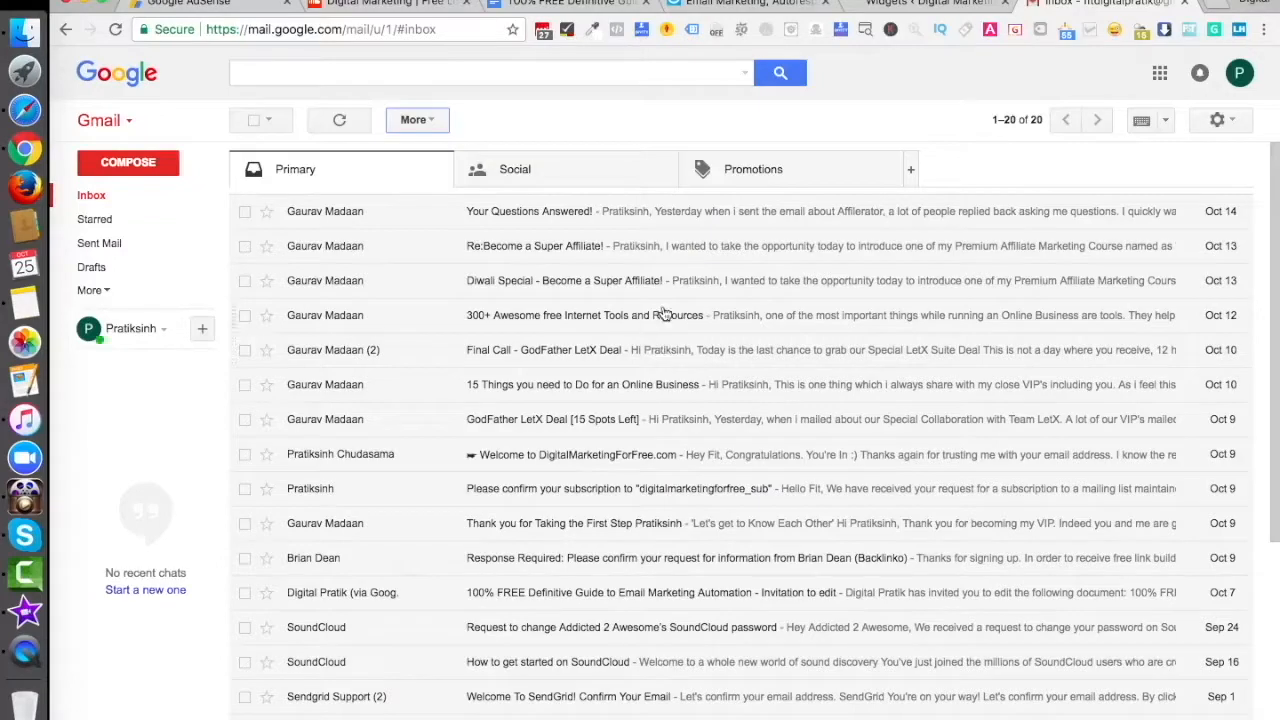
- Read the 'Please confirm your subscription' email, then return to GetResponse's subscription settings
{"action": "left_click", "coordinate": [614, 488]}
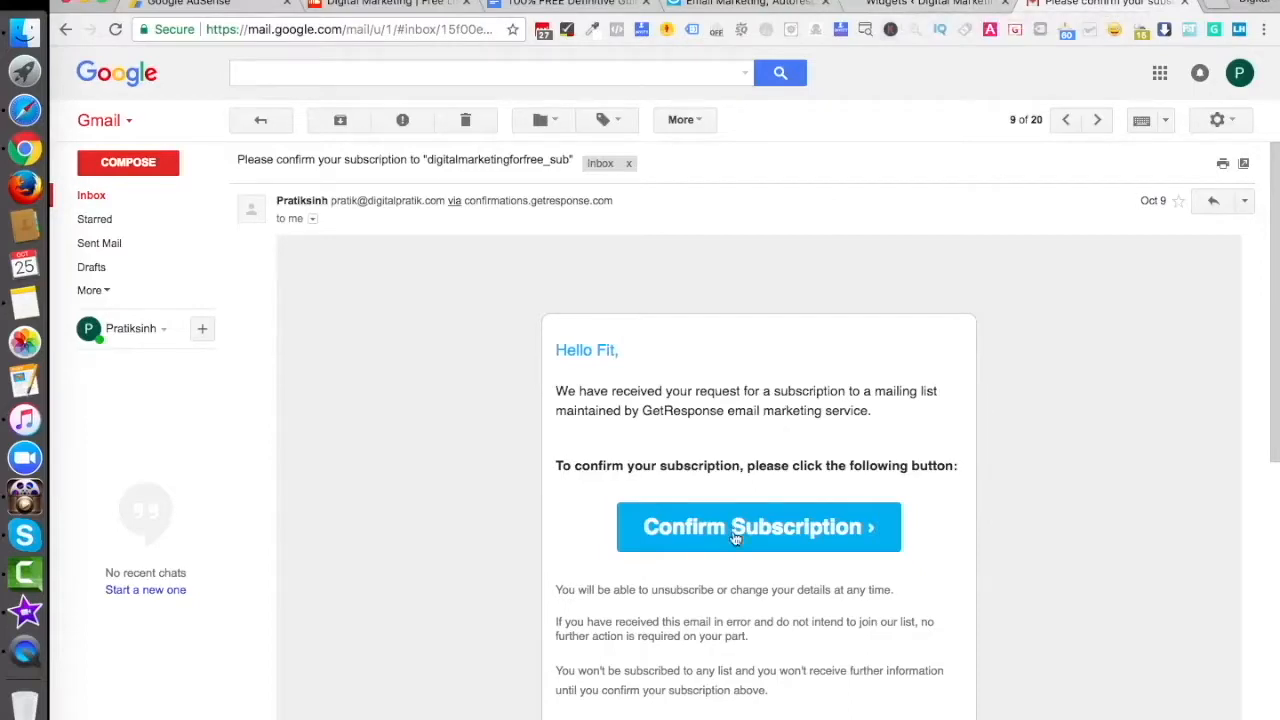
{"action": "left_click", "coordinate": [930, 4]}
{"action": "left_click", "coordinate": [750, 4]}
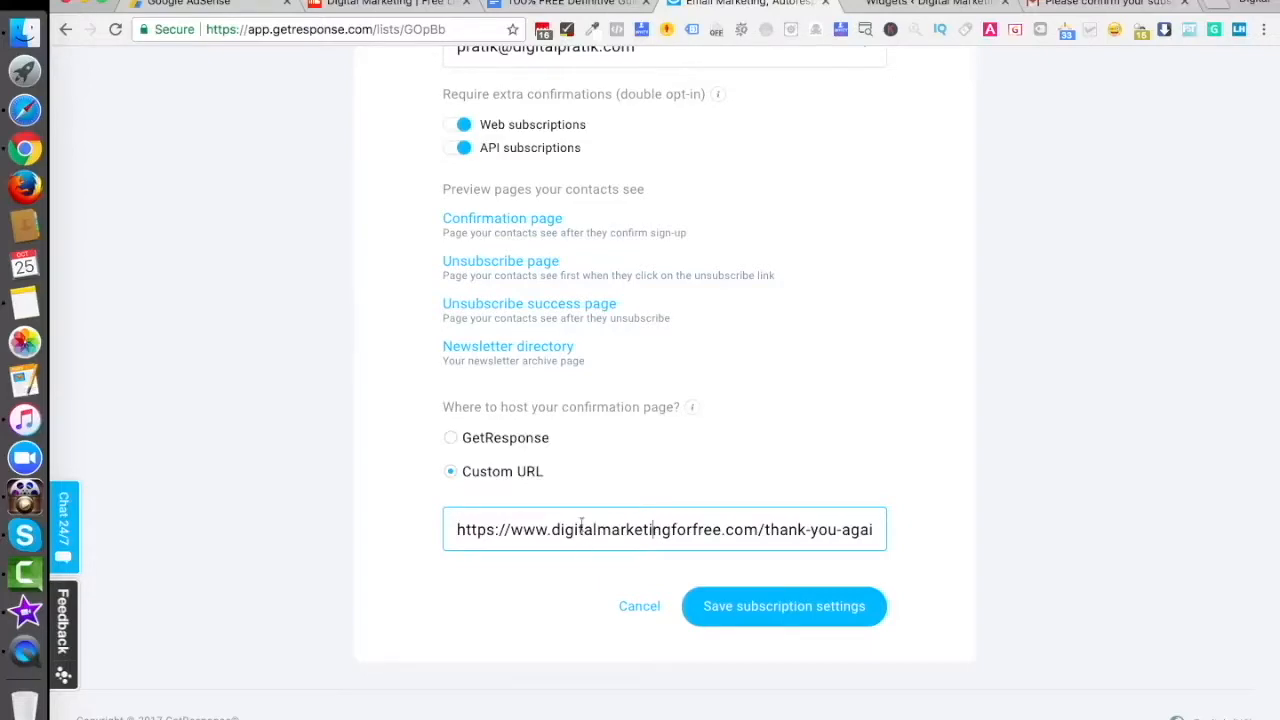
- Save the subscription settings, then give the confirmation email the Default template and save it
{"action": "left_click", "coordinate": [770, 606]}
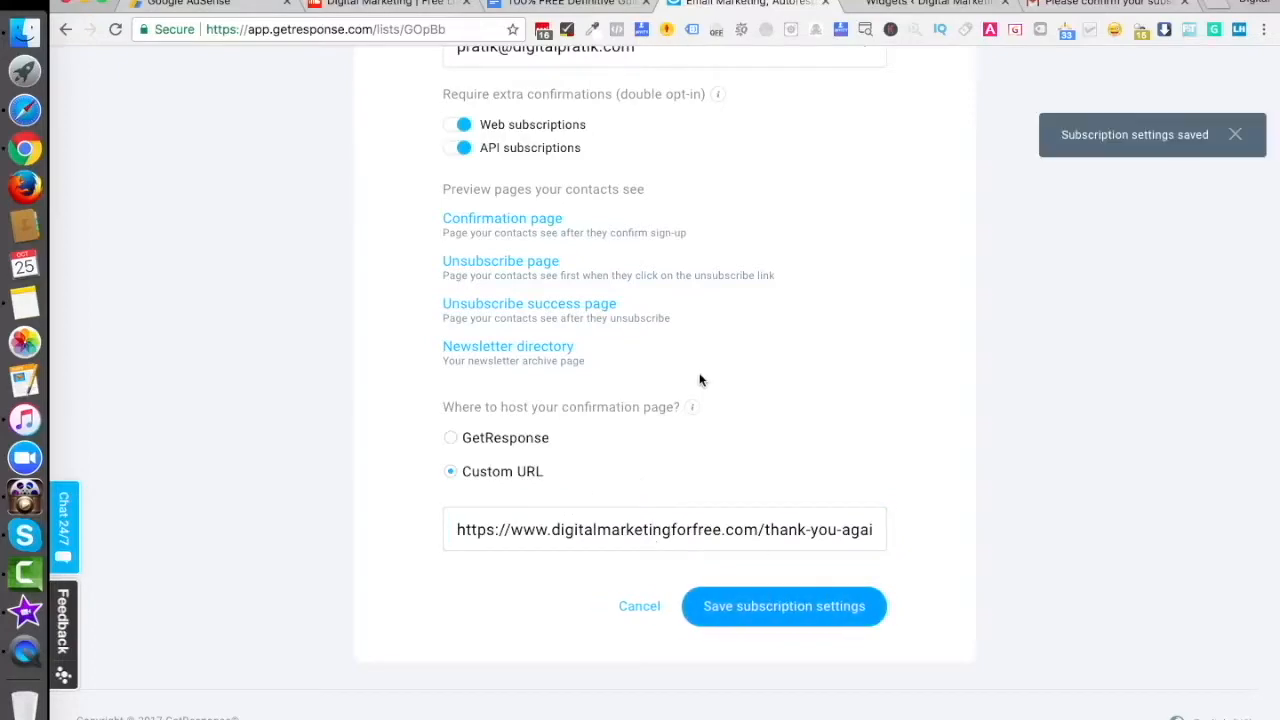
{"action": "left_click", "coordinate": [677, 285]}
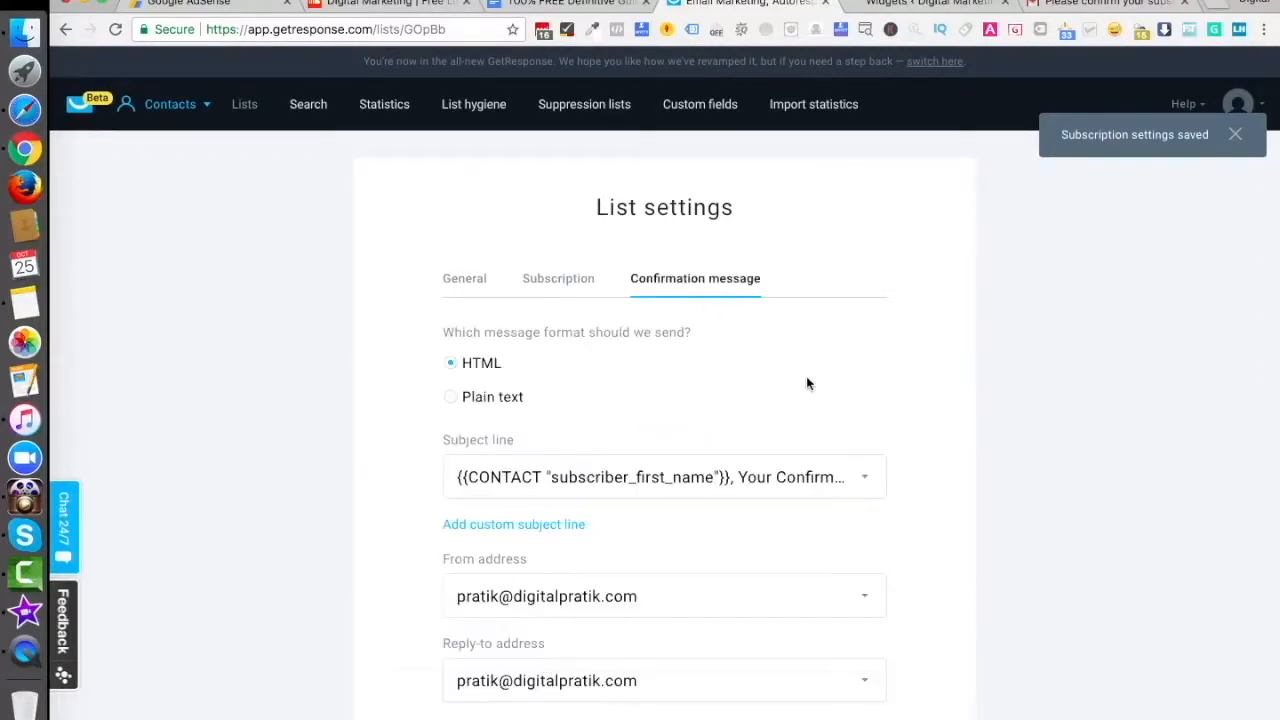
{"action": "scroll", "coordinate": [790, 380], "scroll_direction": "down", "scroll_amount": 5}
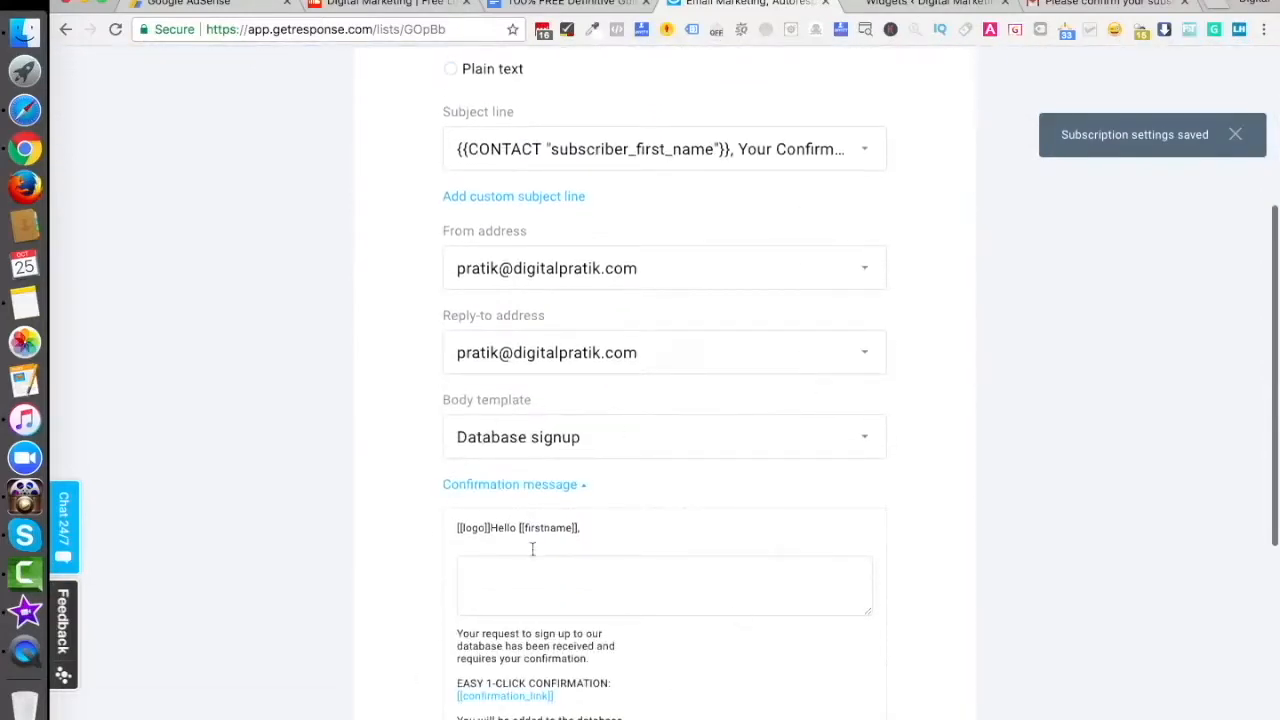
{"action": "scroll", "coordinate": [758, 452], "scroll_direction": "down", "scroll_amount": 5}
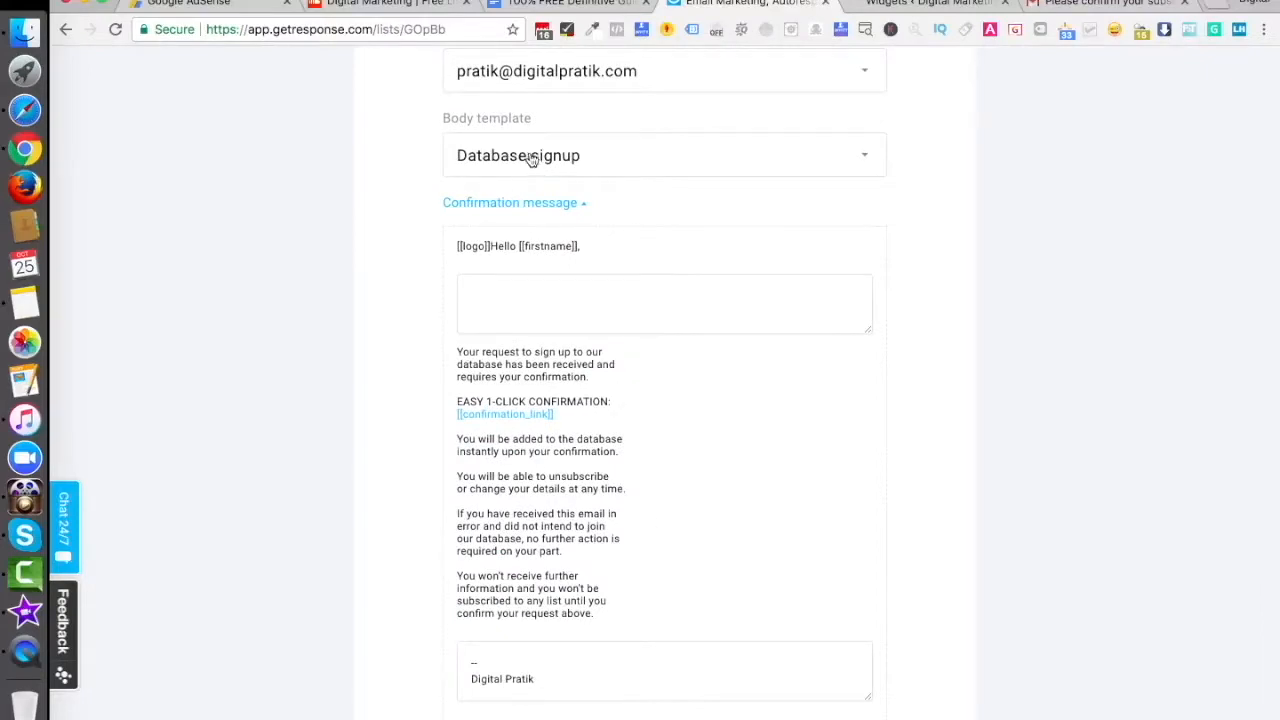
{"action": "left_click", "coordinate": [602, 162]}
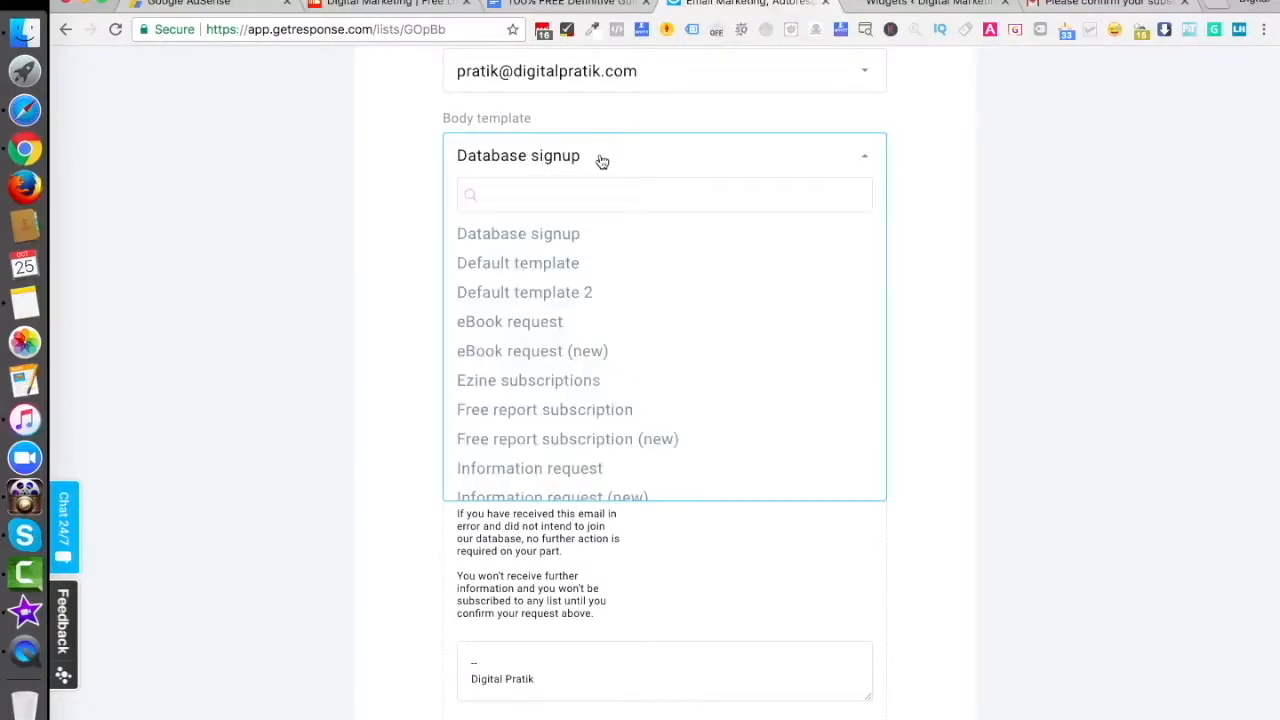
{"action": "left_click", "coordinate": [530, 264]}
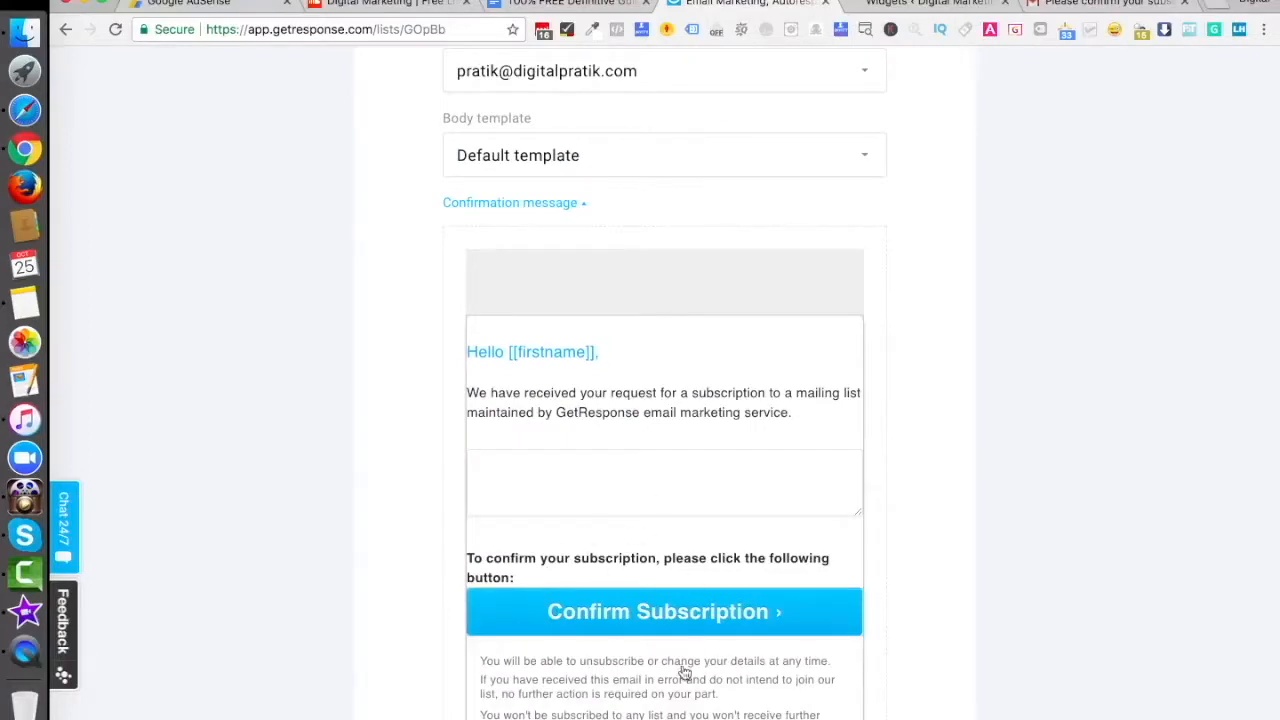
{"action": "scroll", "coordinate": [612, 596], "scroll_direction": "down", "scroll_amount": 3}
{"action": "scroll", "coordinate": [610, 597], "scroll_direction": "down", "scroll_amount": 4}
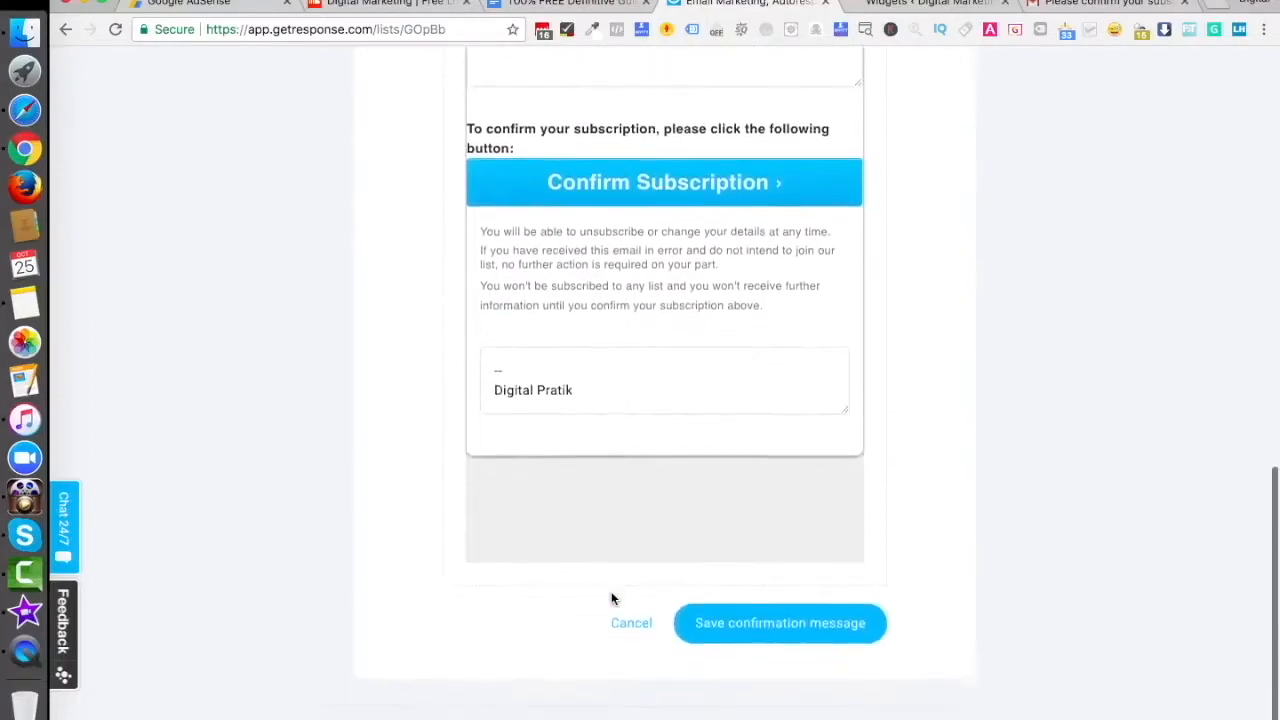
{"action": "left_click", "coordinate": [786, 628]}
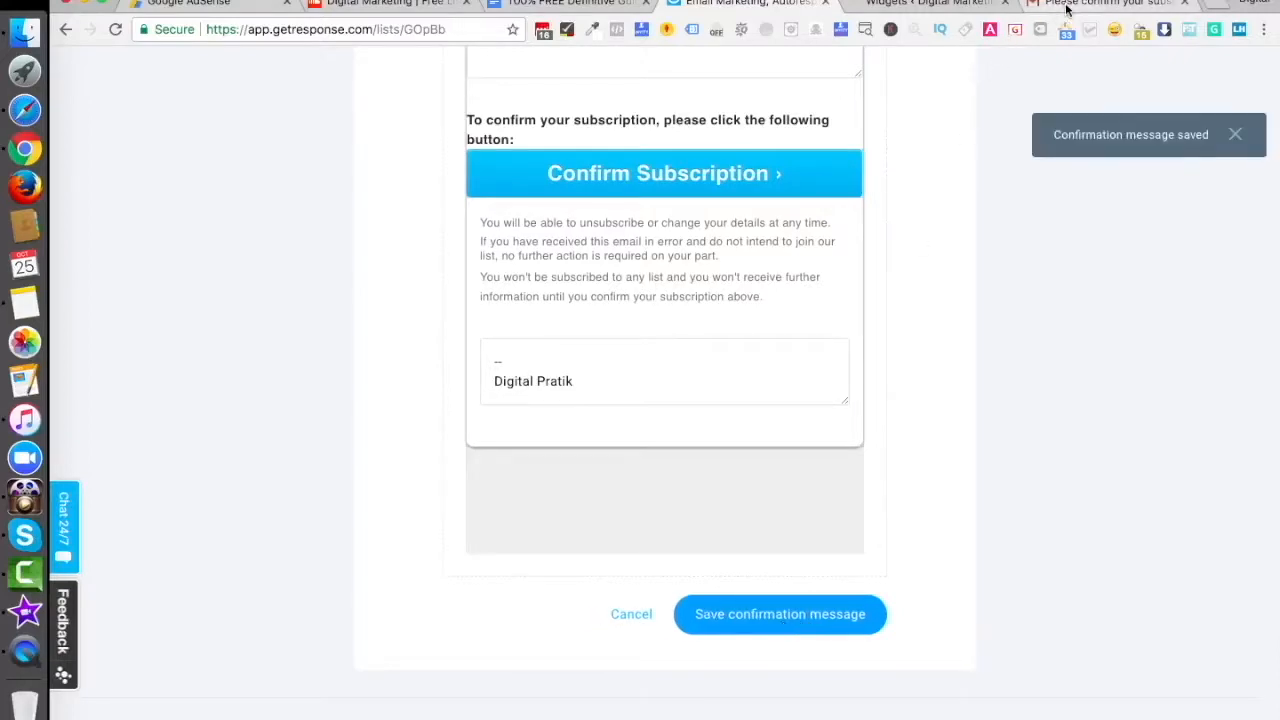
- Drop a Text widget into the WordPress sidebar, then return to GetResponse
{"action": "left_click", "coordinate": [943, 8]}
{"action": "left_click_drag", "start_coordinate": [500, 611], "coordinate": [748, 283]}
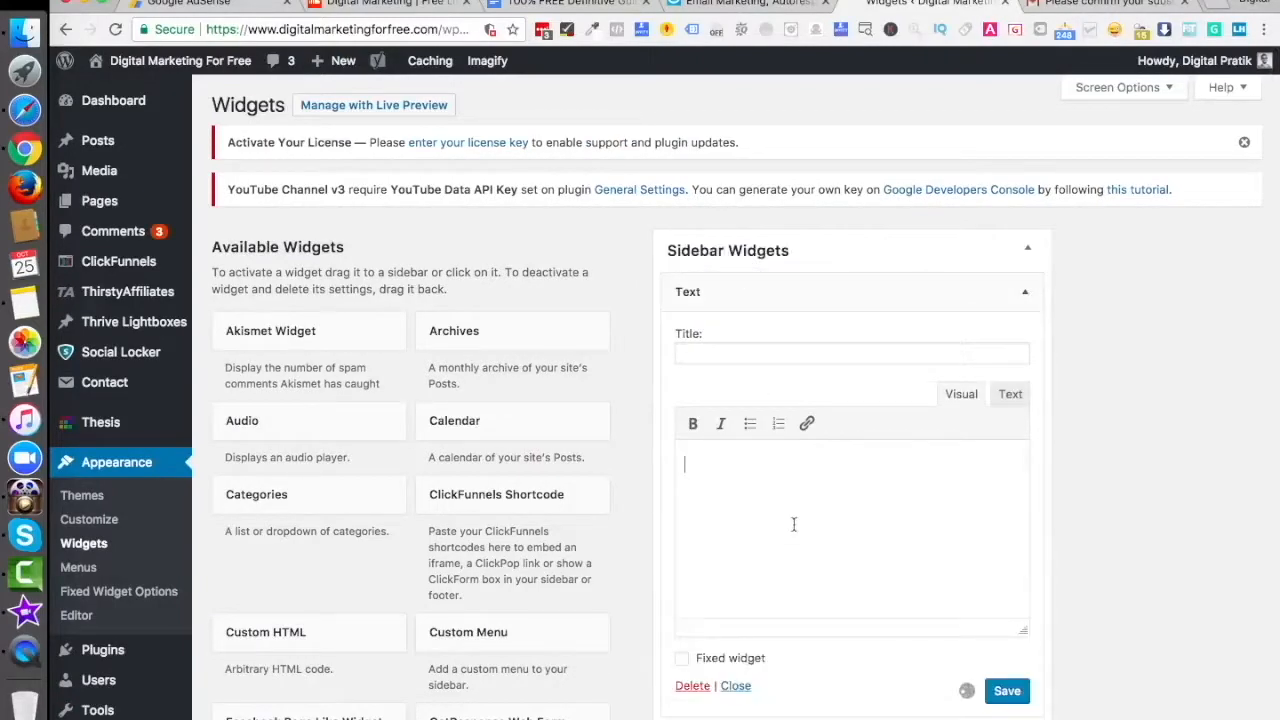
{"action": "left_click", "coordinate": [702, 8]}
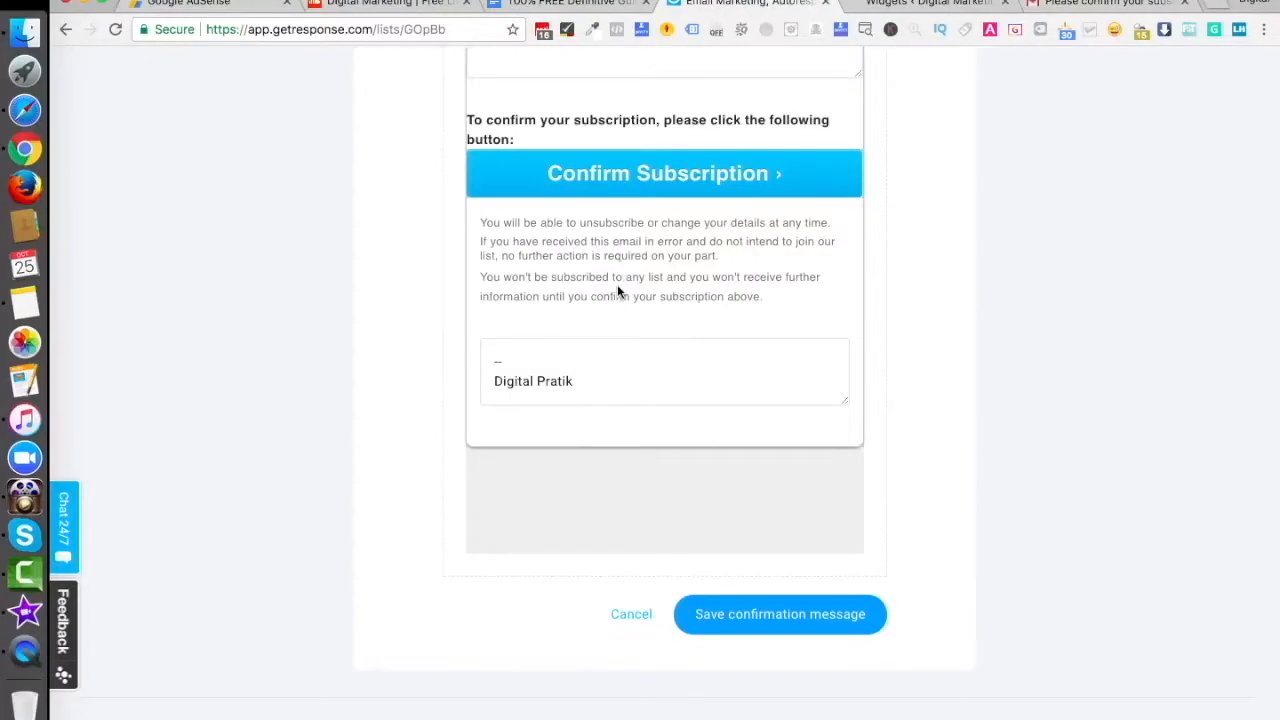
{"action": "scroll", "coordinate": [617, 288], "scroll_direction": "up", "scroll_amount": 10}
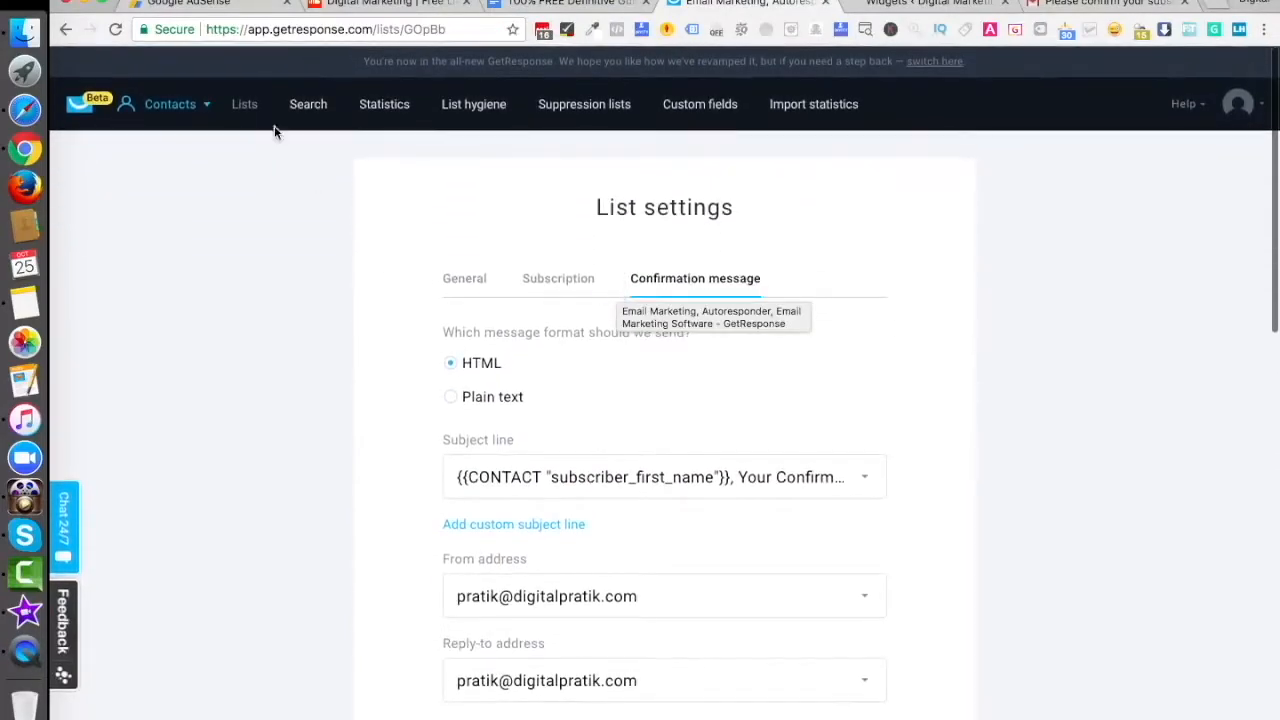
- Save and publish Demo Web Form from Forms & surveys and select its JavaScript embed code
{"action": "left_click", "coordinate": [176, 108]}
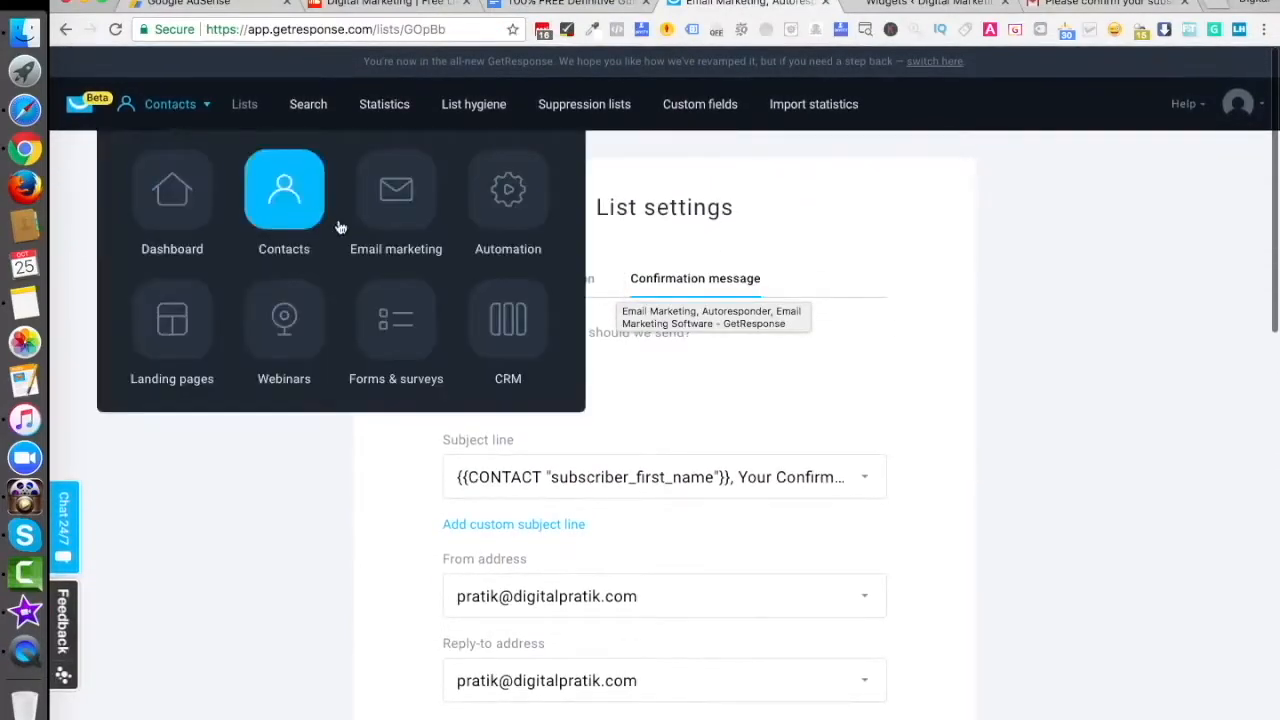
{"action": "left_click", "coordinate": [405, 343]}
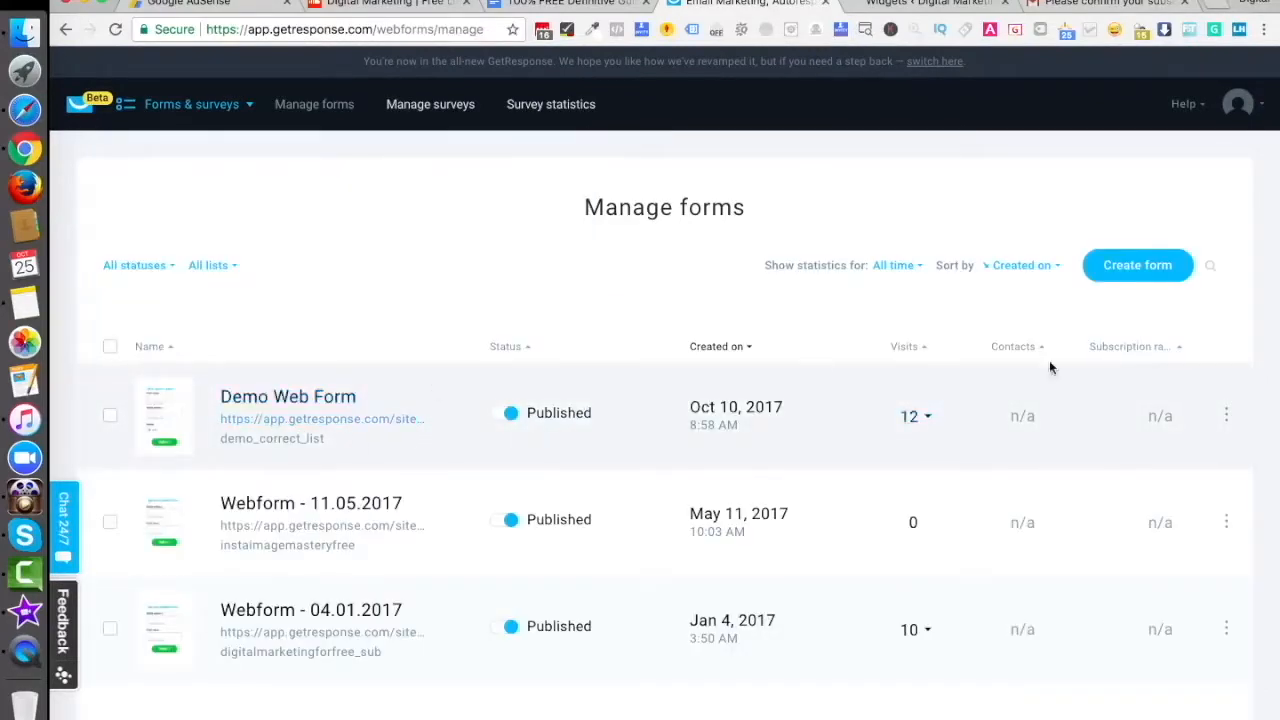
{"action": "left_click", "coordinate": [1226, 414]}
{"action": "left_click", "coordinate": [1136, 468]}
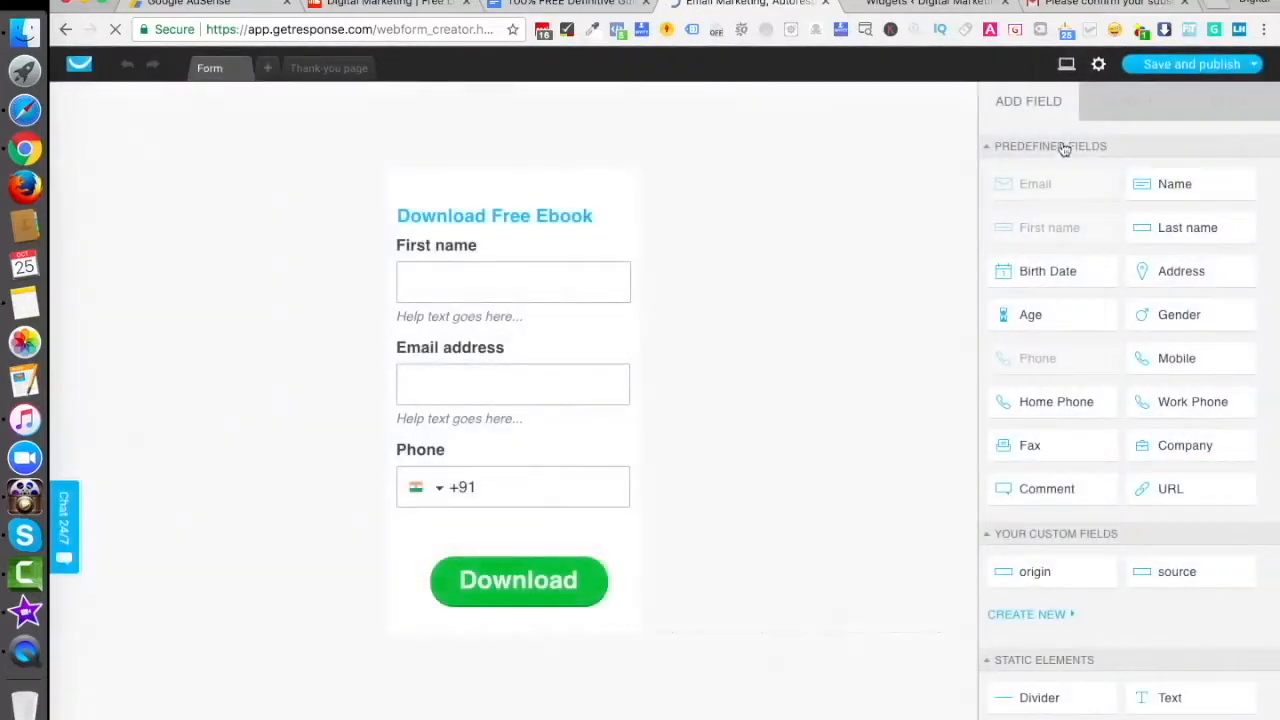
{"action": "mouse_move", "coordinate": [1160, 66]}
{"action": "left_click", "coordinate": [1165, 130]}
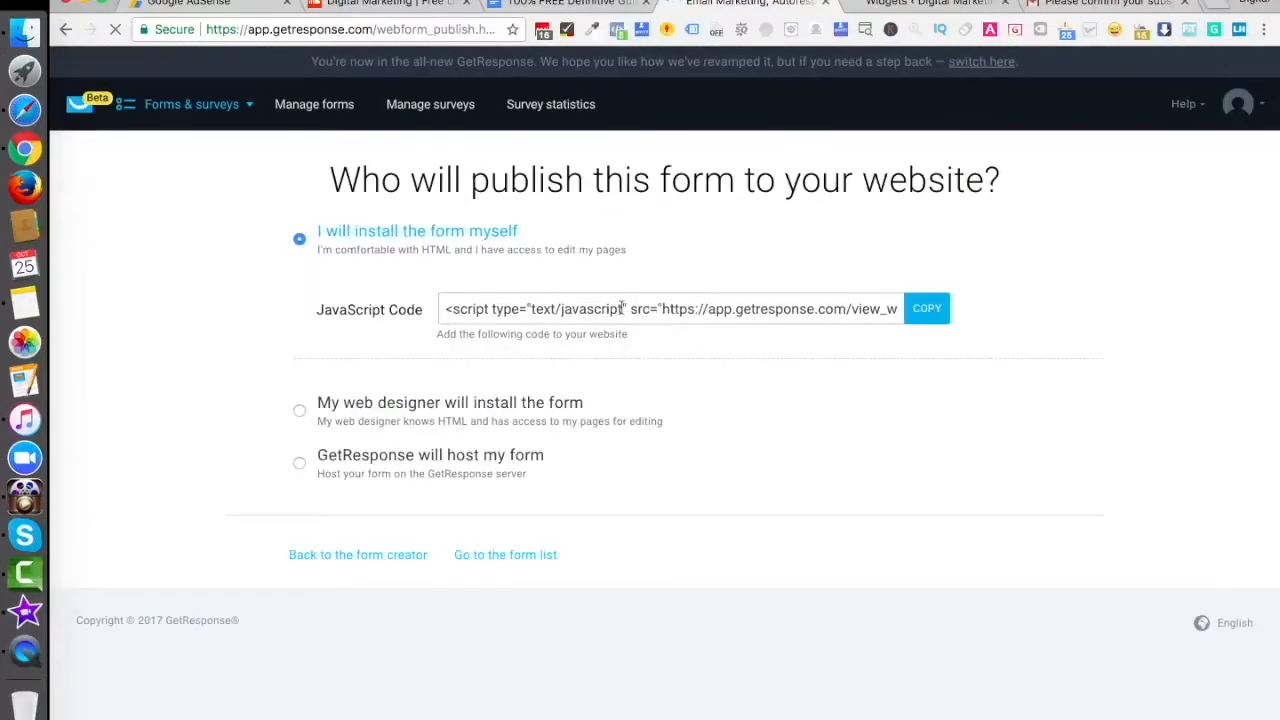
{"action": "left_click", "coordinate": [622, 308]}
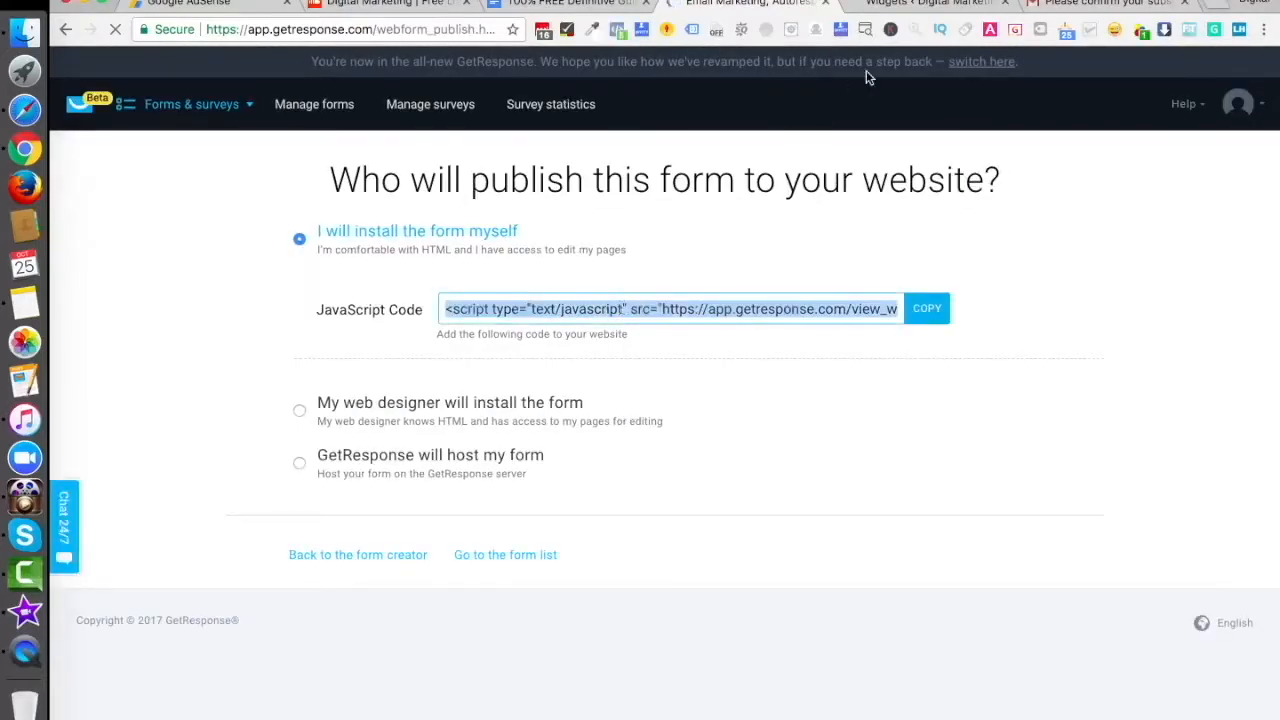
{"action": "left_click", "coordinate": [925, 4]}
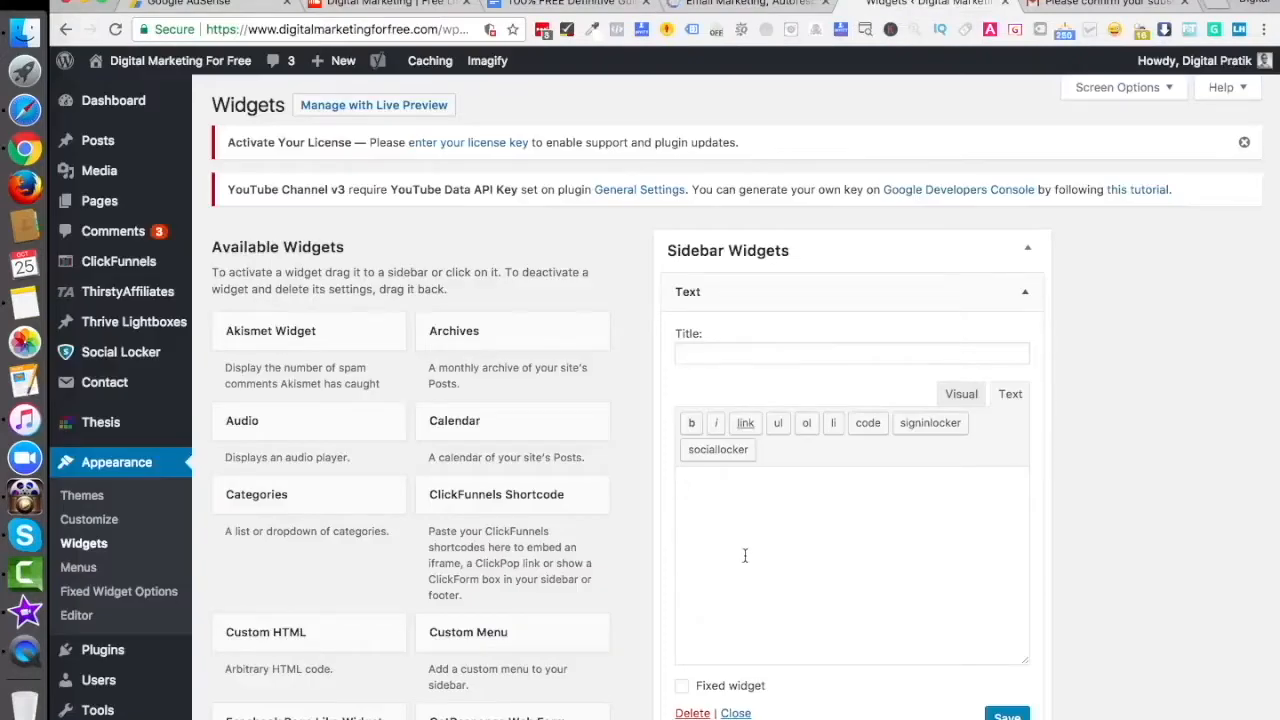
- Paste the GetResponse embed code into the Text widget, save it, and view the live site
{"action": "type", "text": "<script type=\"text/javascript\" src=\"https://app.getresponse.com/view_webform_v2.js?u=SFRlD&webforms_id=DSCj\"></script>"}
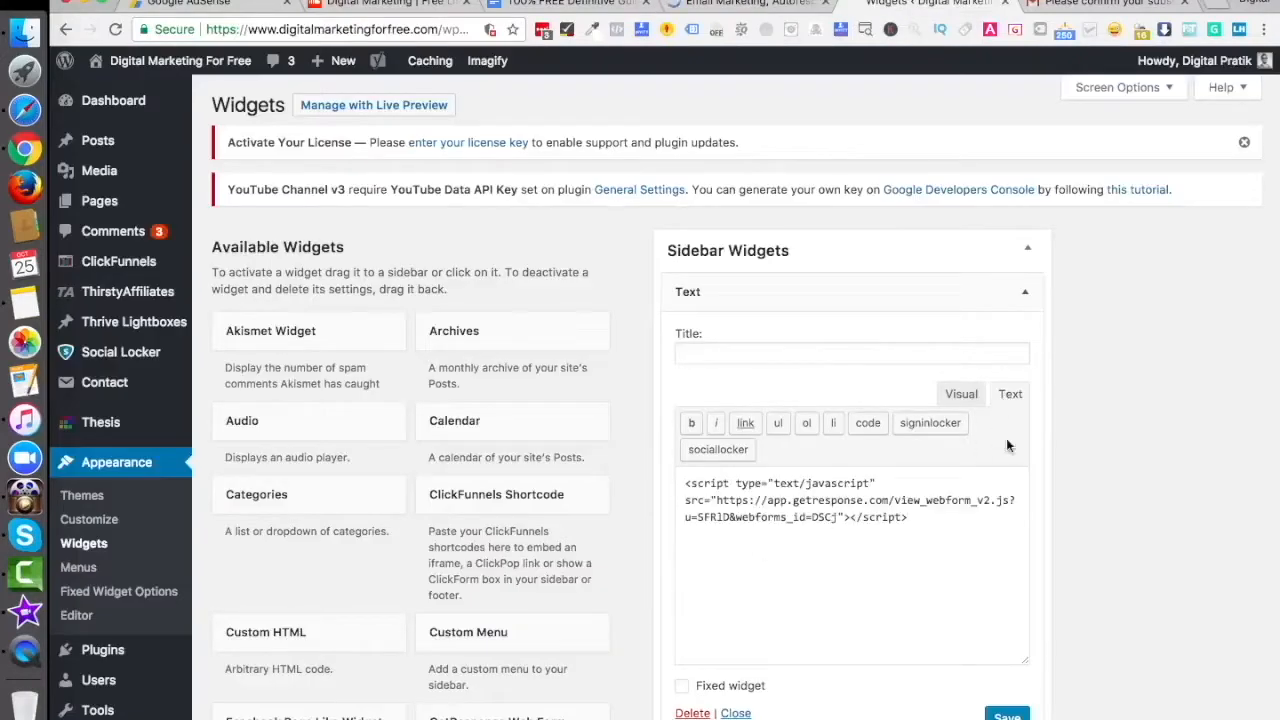
{"action": "left_click", "coordinate": [1007, 715]}
{"action": "left_click", "coordinate": [225, 62], "text": "super"}
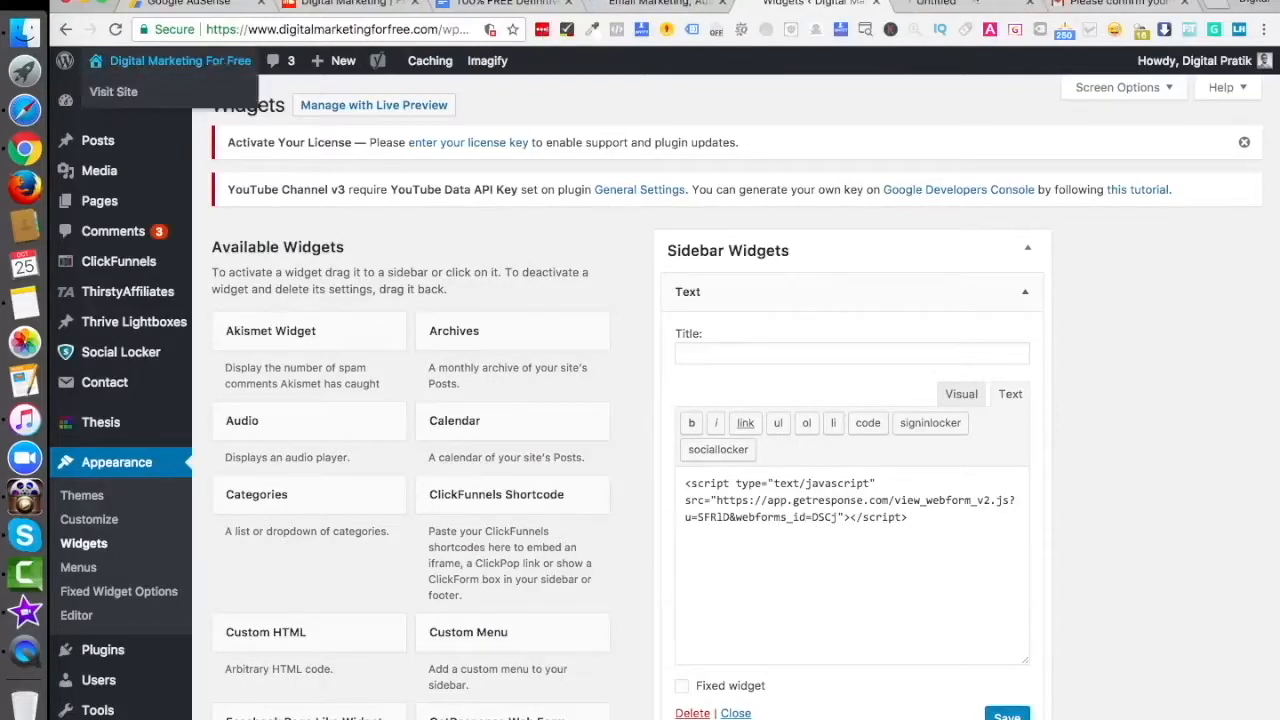
{"action": "left_click", "coordinate": [993, 3]}
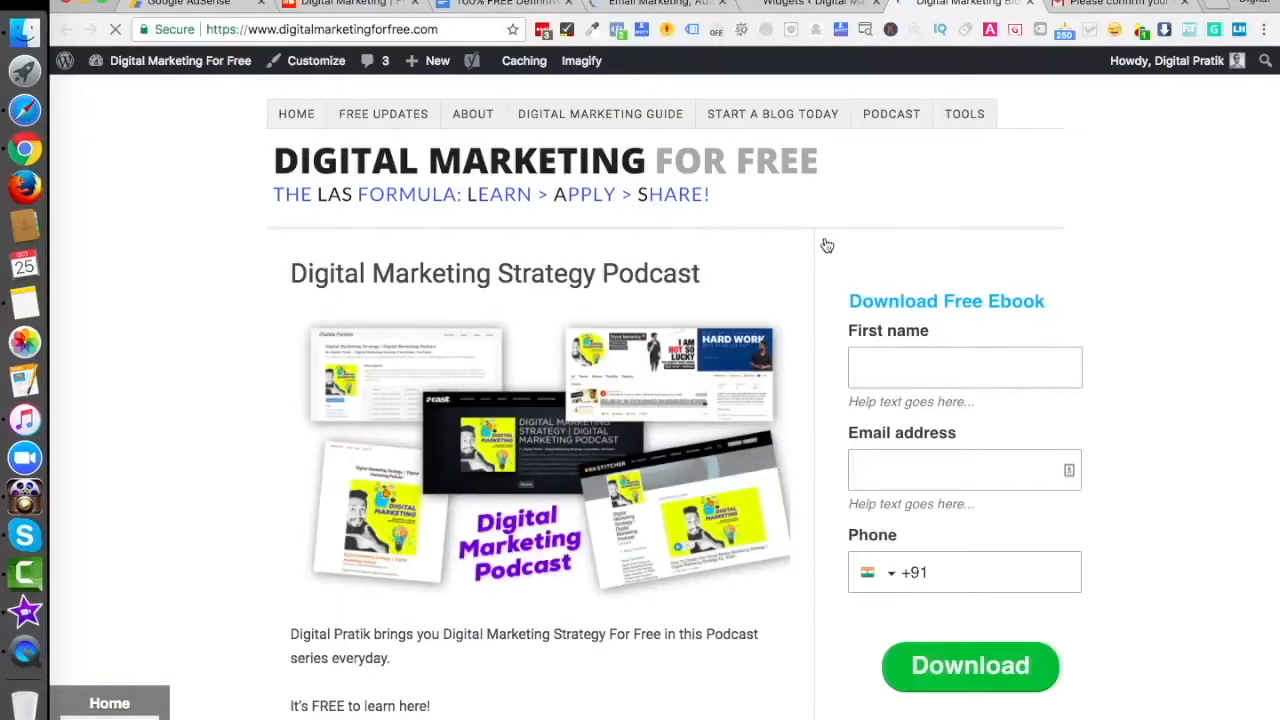
- Fill the sidebar form with a test first name, email and phone, and submit it
{"action": "left_click", "coordinate": [935, 360]}
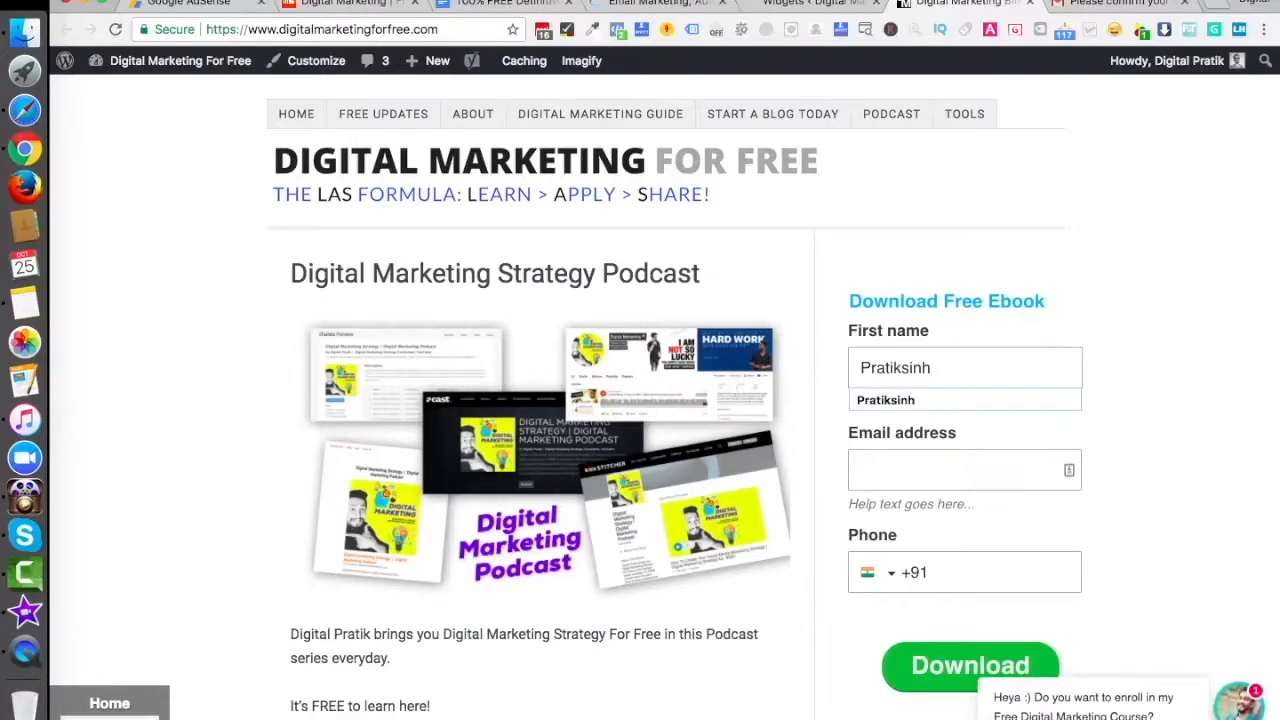
{"action": "key", "text": "super+a"}
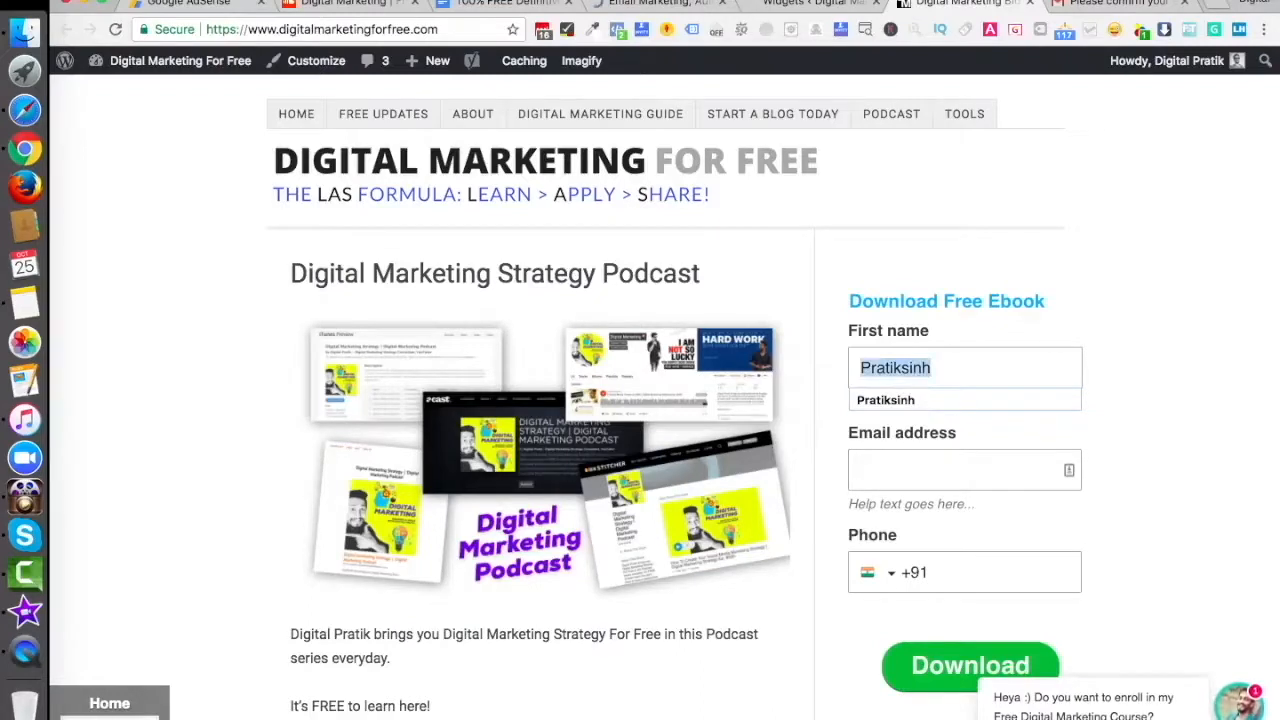
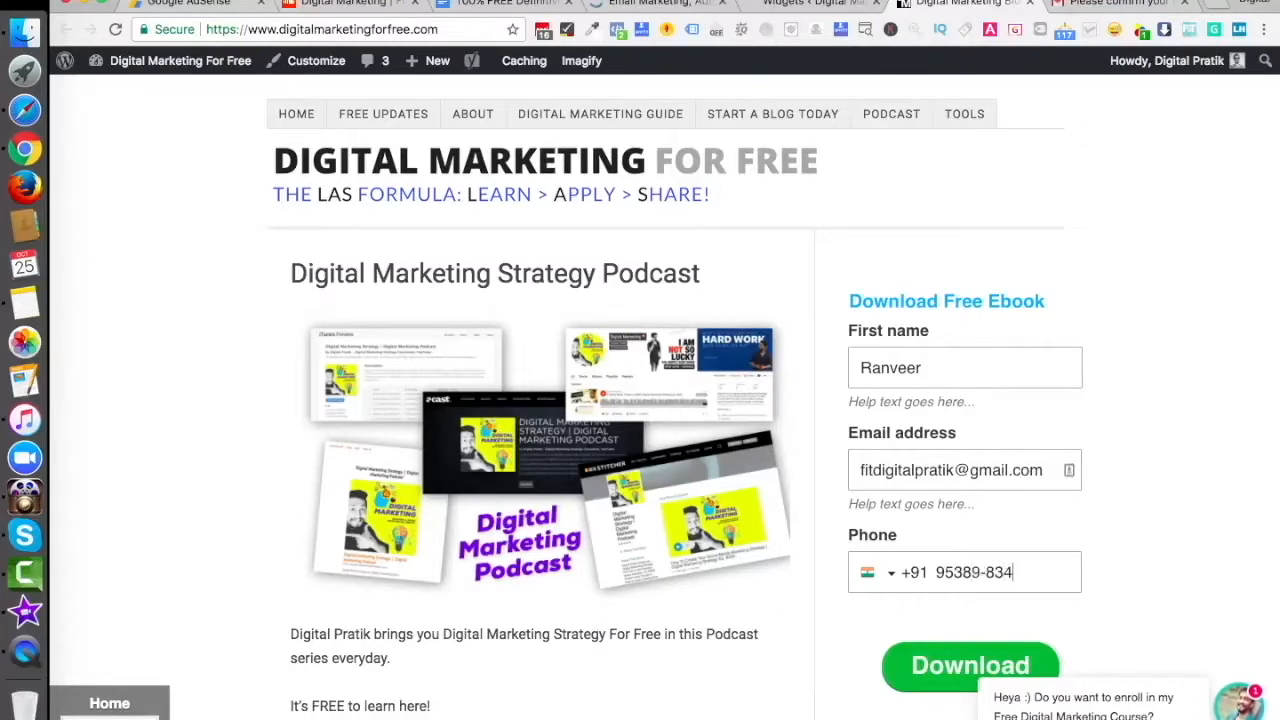
{"action": "left_click", "coordinate": [944, 668]}
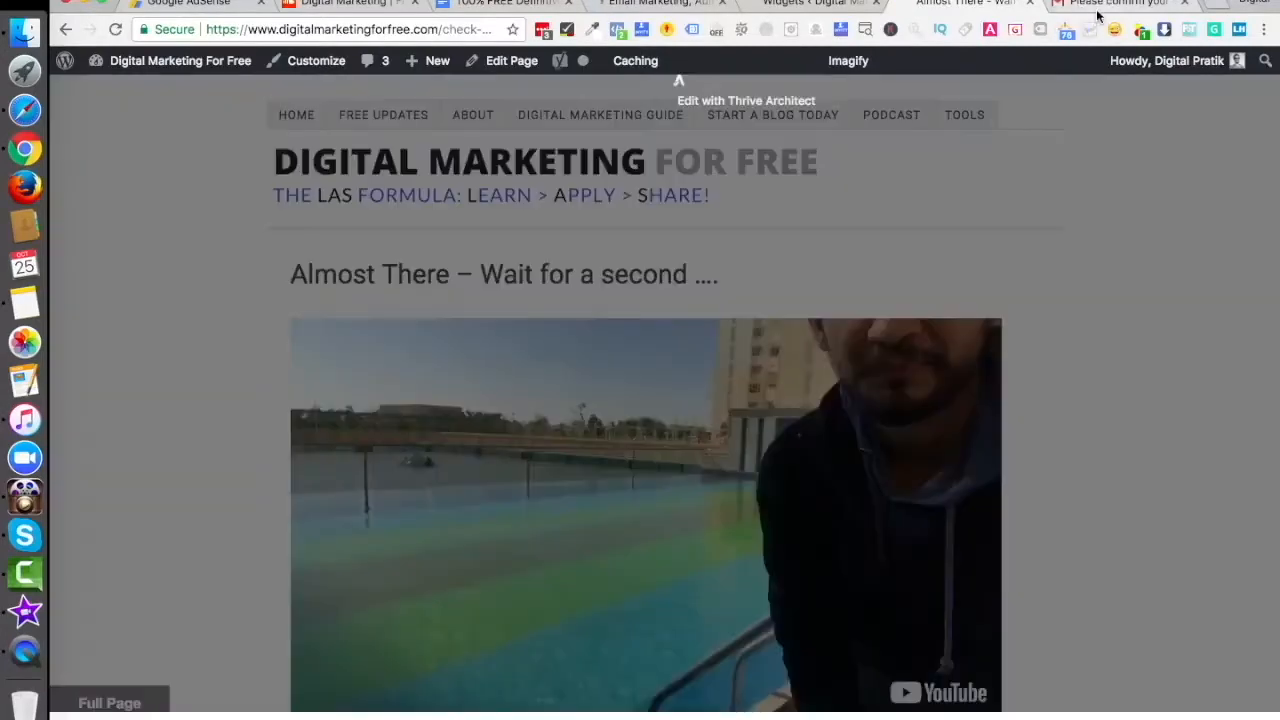
- Reload the Gmail inbox to look for the new confirmation email
{"action": "left_click", "coordinate": [1095, 6]}
{"action": "left_click", "coordinate": [91, 196]}
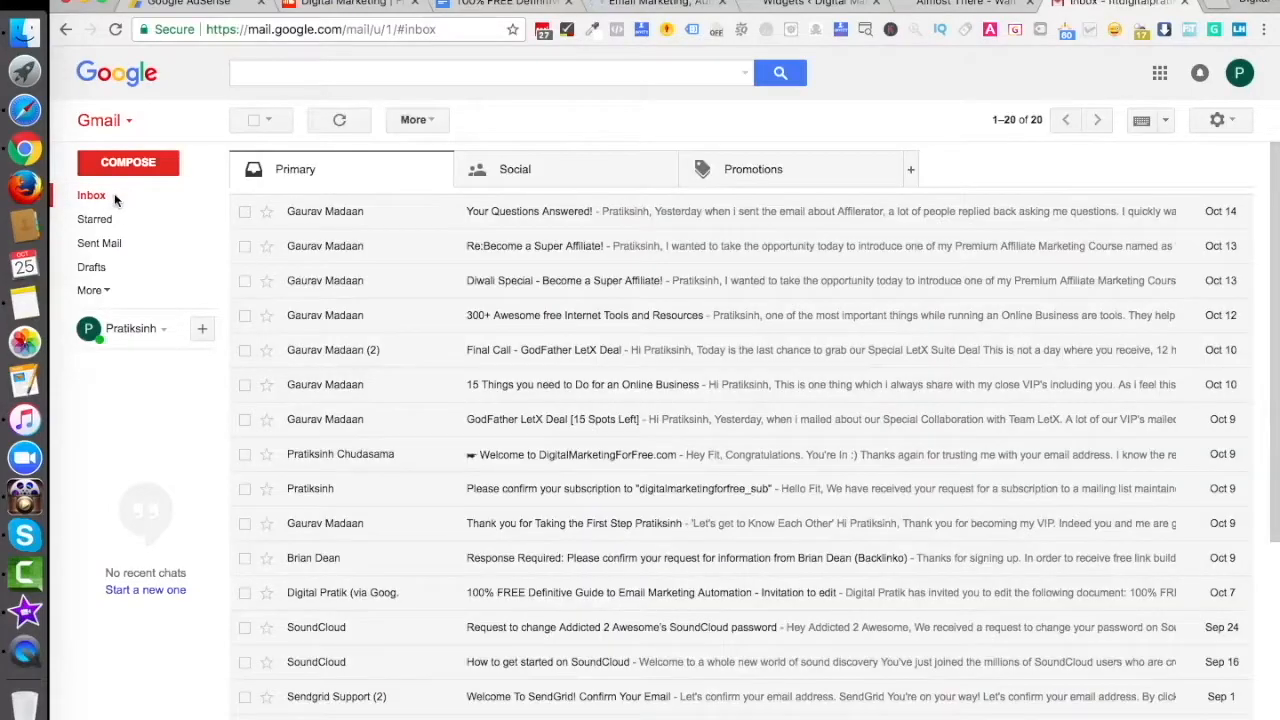
{"action": "left_click", "coordinate": [110, 199]}
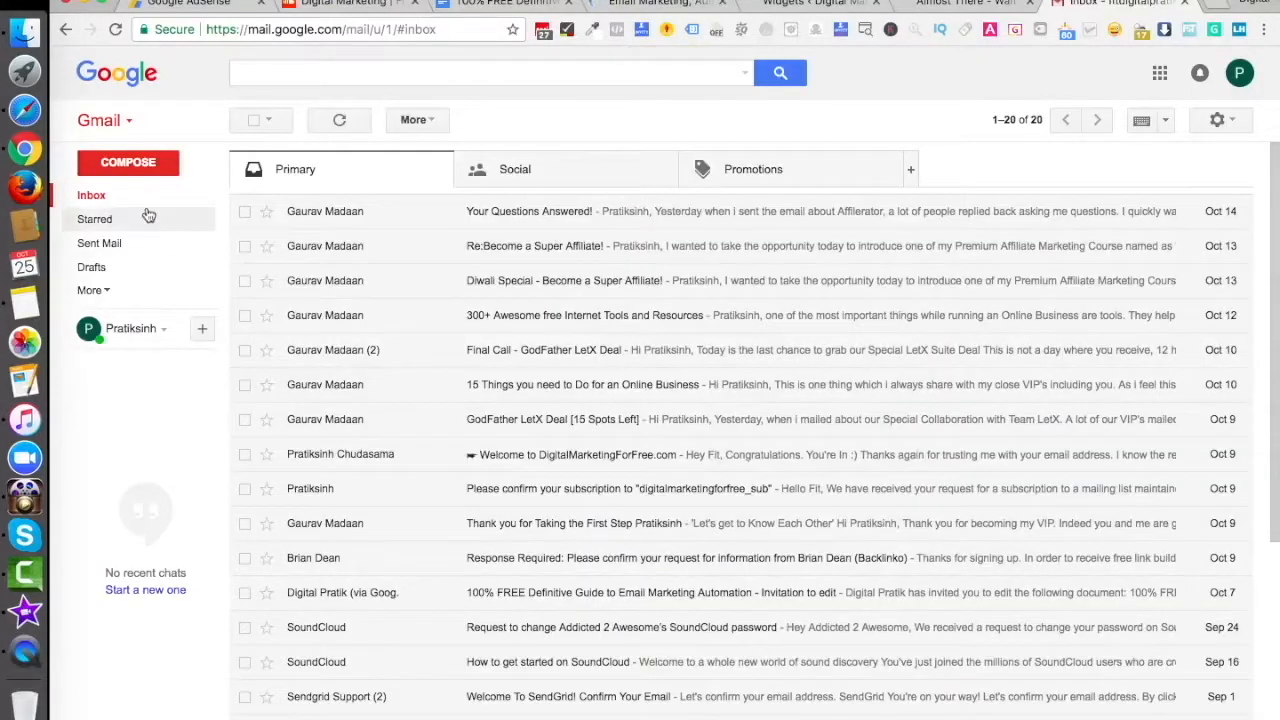
{"action": "left_click", "coordinate": [107, 198]}
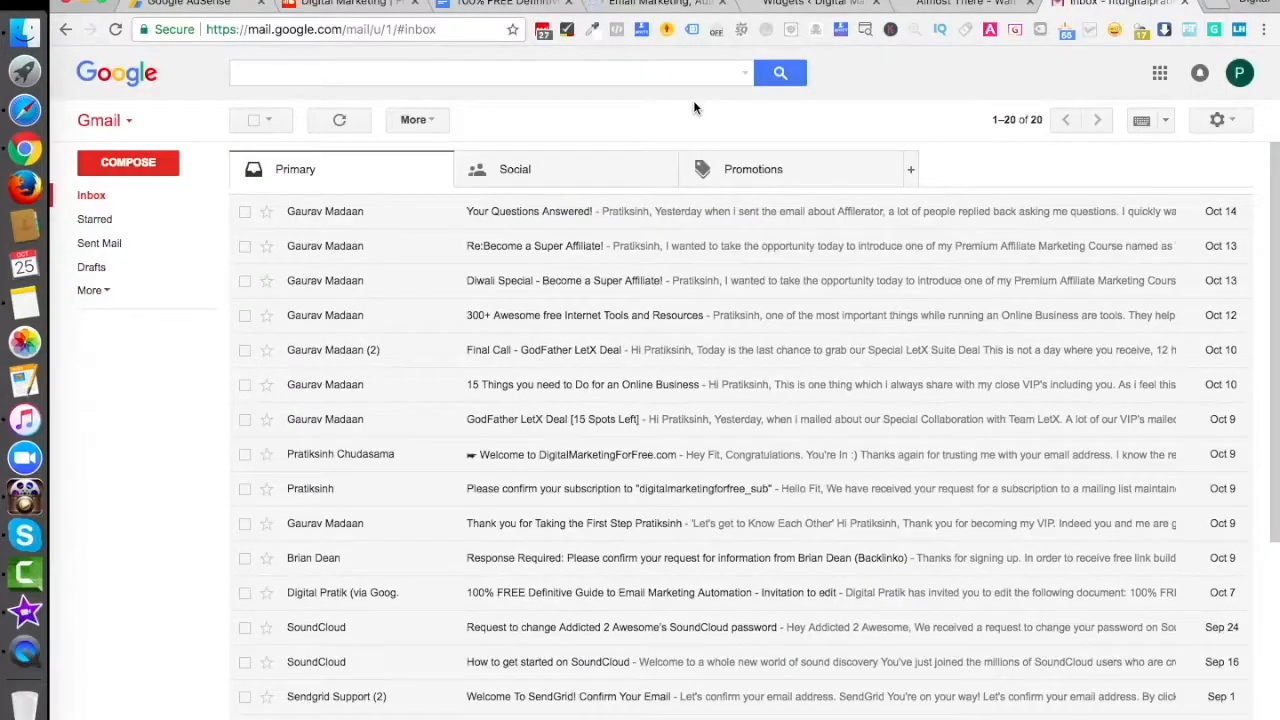
- Open GetResponse's Contacts section, glancing at Gmail once more before returning
{"action": "left_click", "coordinate": [660, 4]}
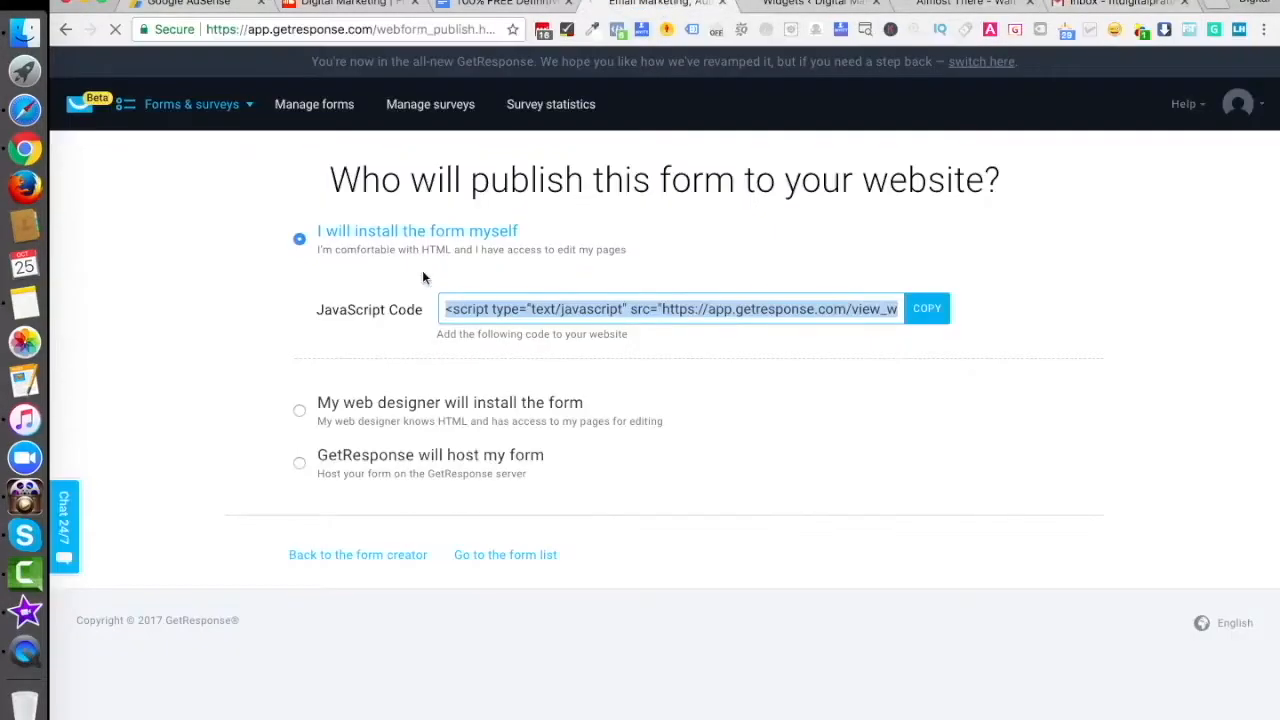
{"action": "left_click", "coordinate": [222, 112]}
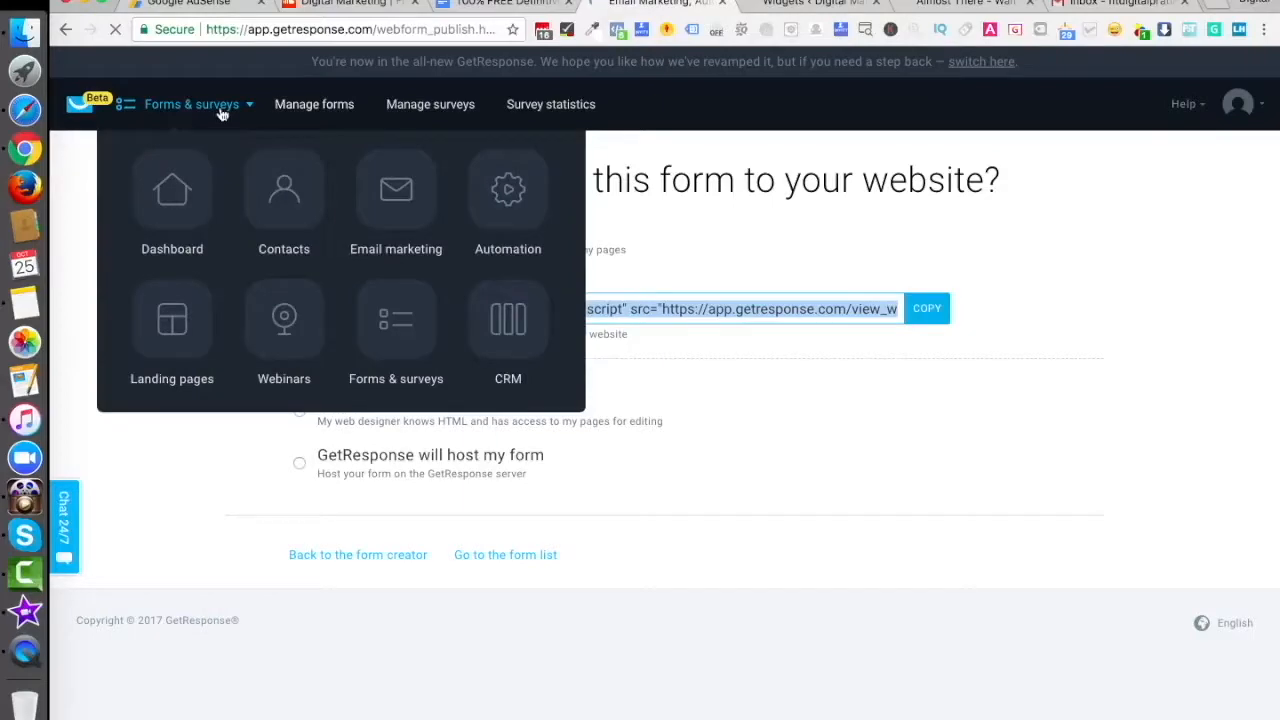
{"action": "left_click", "coordinate": [288, 200]}
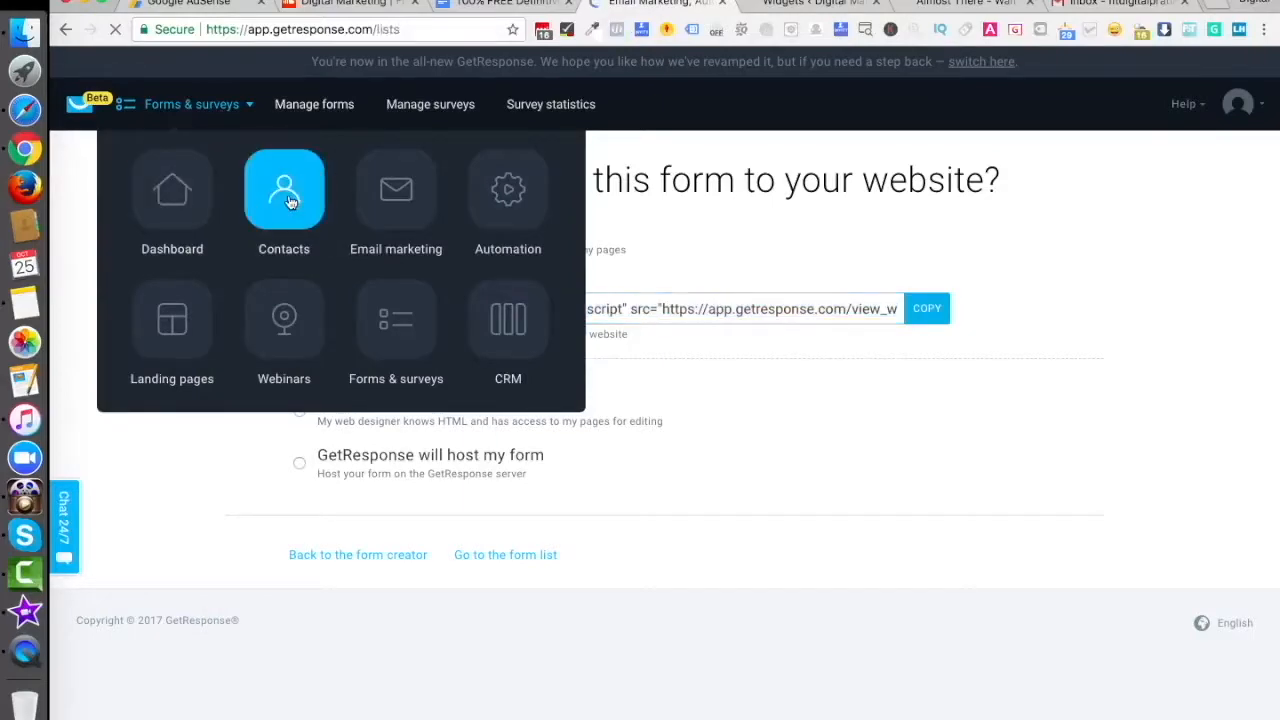
{"action": "left_click", "coordinate": [1107, 5]}
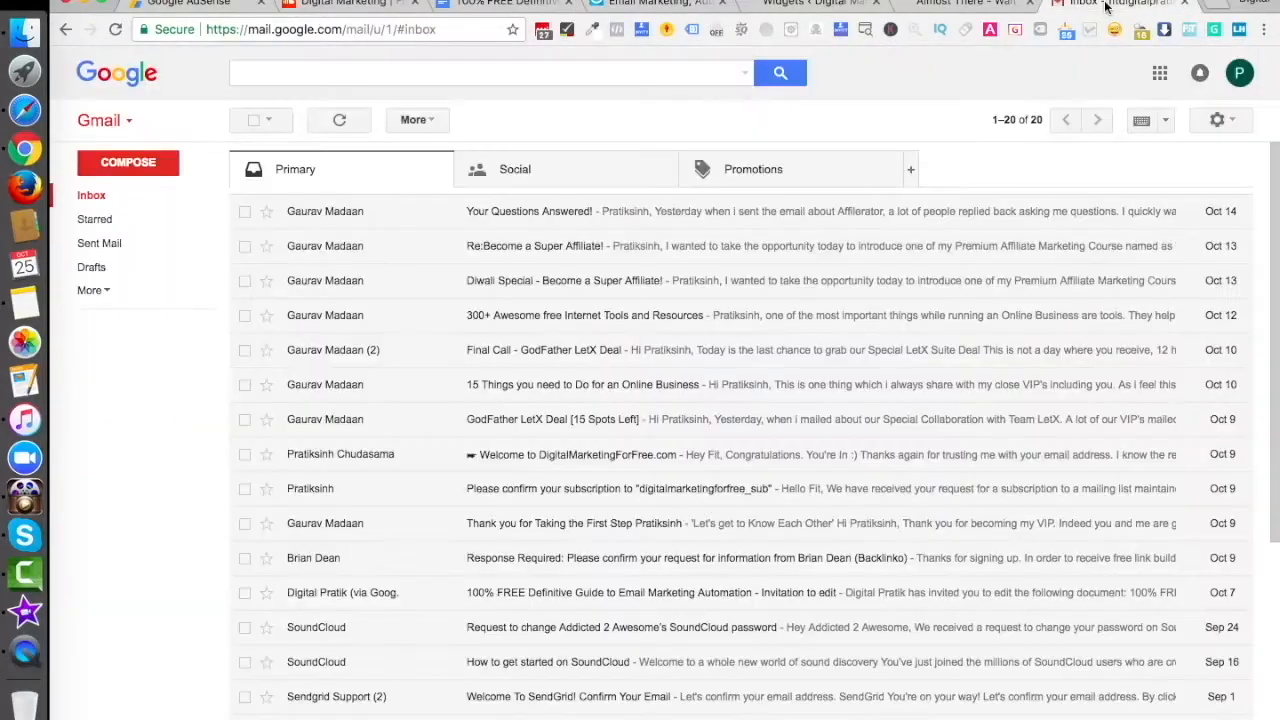
{"action": "left_click", "coordinate": [660, 6]}
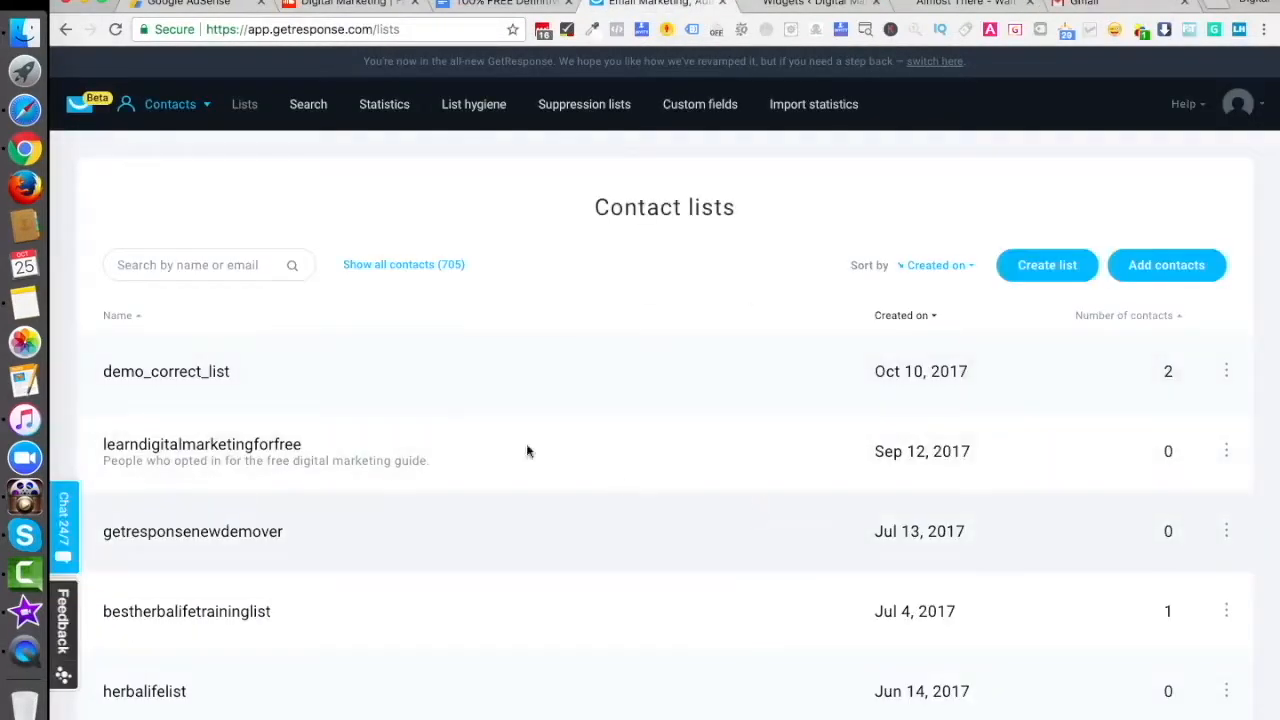
- Preview demo_correct_list's confirmation message, then check Gmail for the new confirmation email
{"action": "left_click", "coordinate": [1226, 370]}
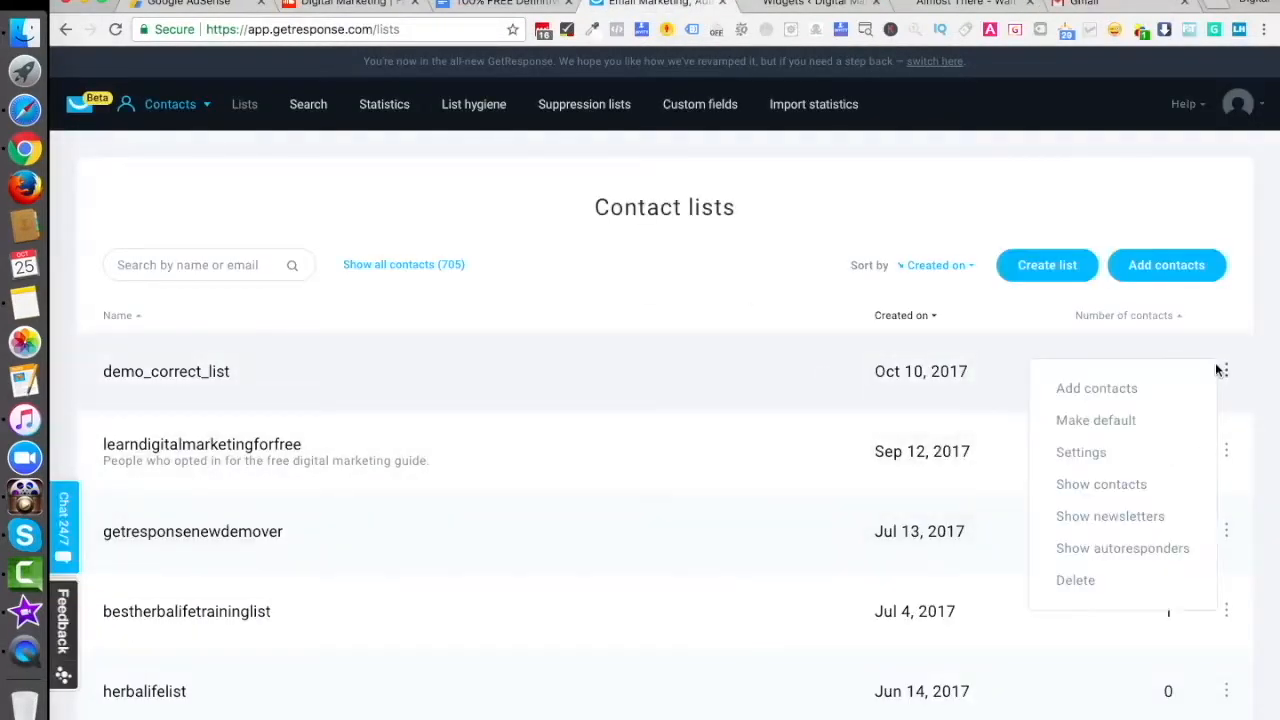
{"action": "left_click", "coordinate": [1086, 452]}
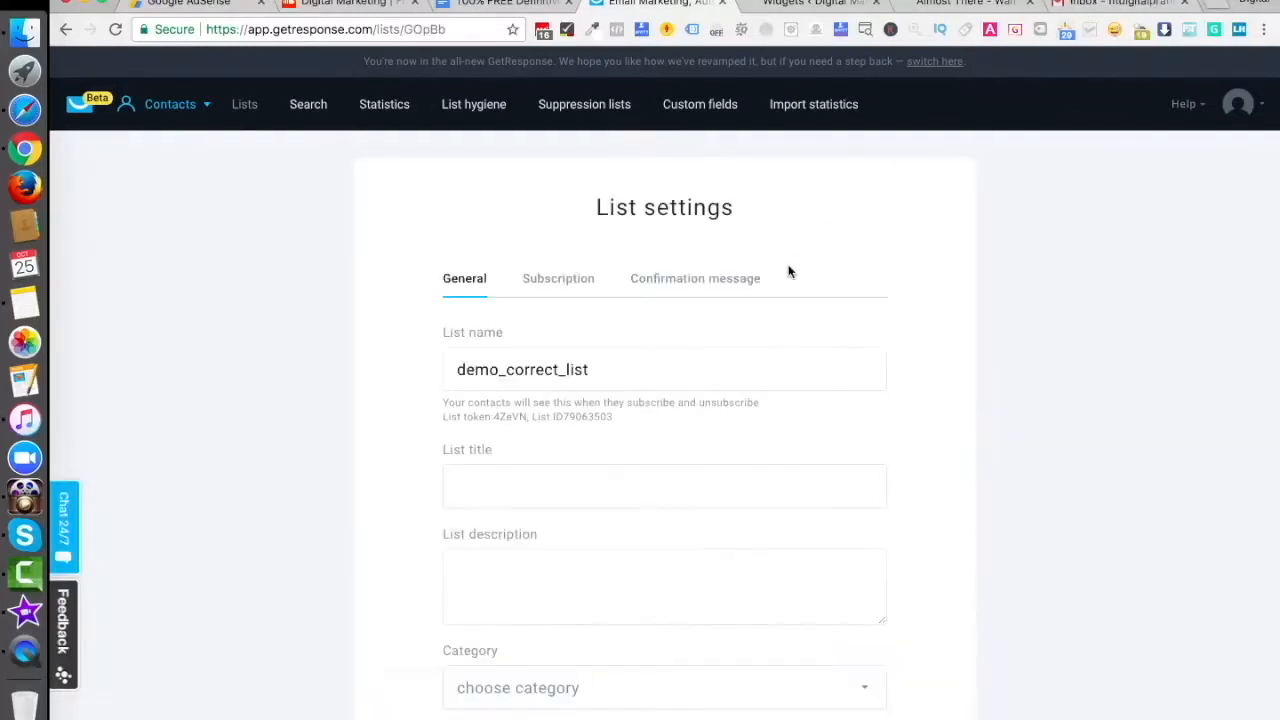
{"action": "left_click", "coordinate": [688, 282]}
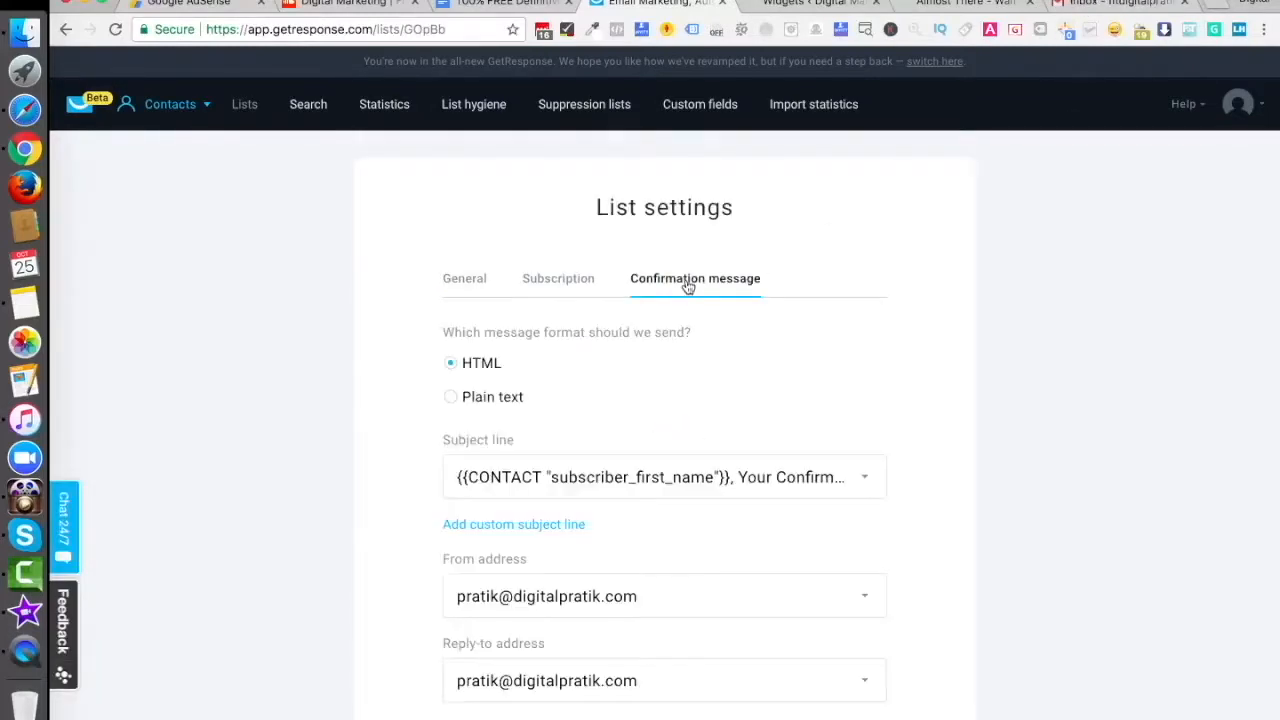
{"action": "scroll", "coordinate": [653, 637], "scroll_direction": "down", "scroll_amount": 5}
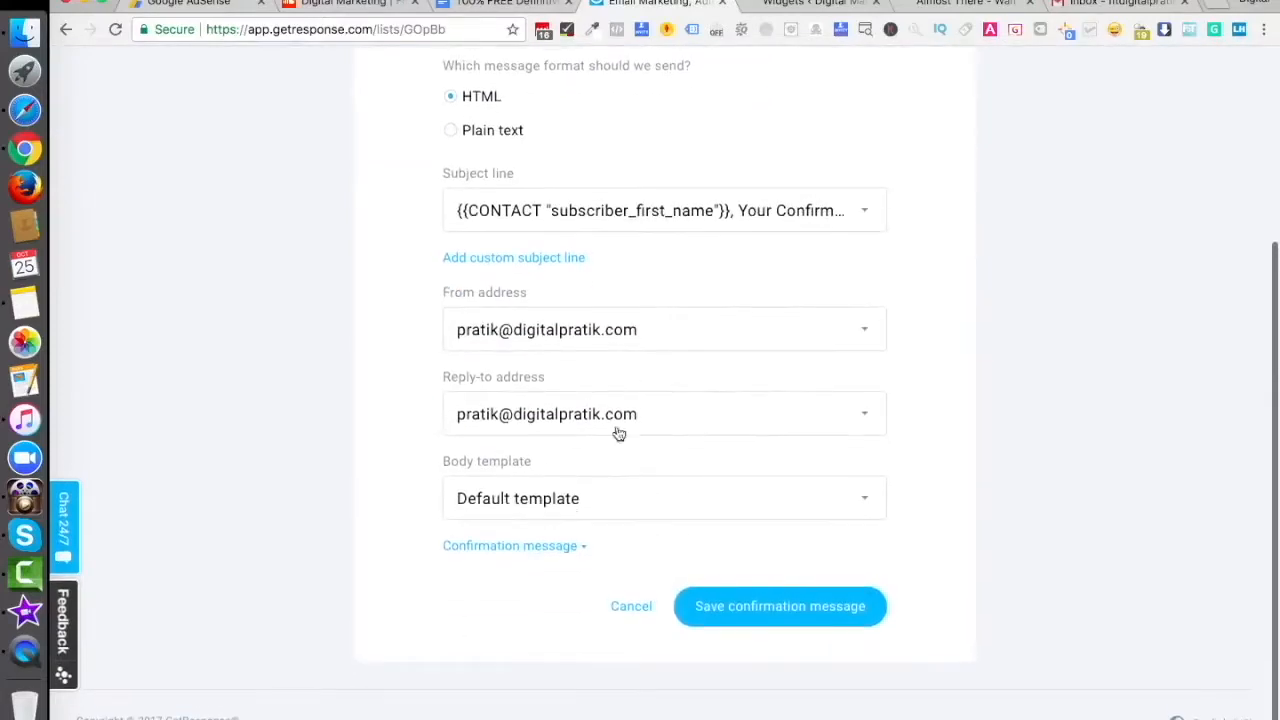
{"action": "left_click", "coordinate": [543, 549]}
{"action": "scroll", "coordinate": [629, 560], "scroll_direction": "down", "scroll_amount": 6}
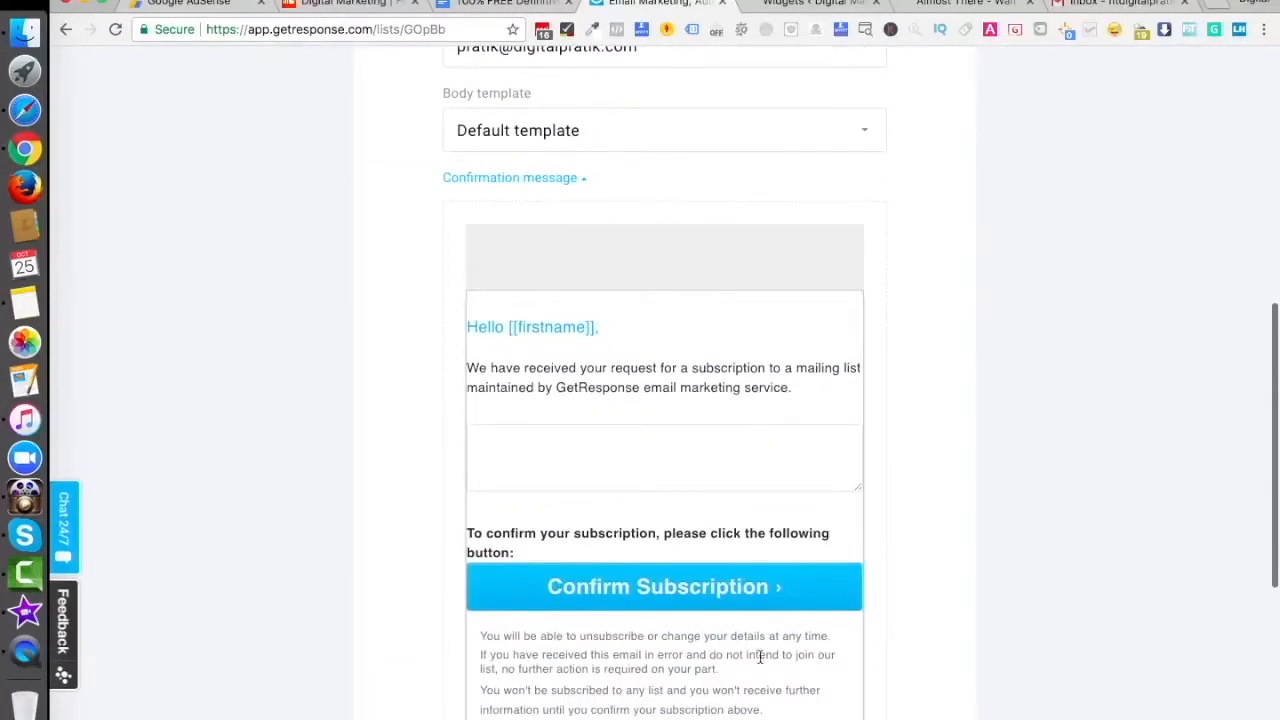
{"action": "scroll", "coordinate": [760, 656], "scroll_direction": "up", "scroll_amount": 10}
{"action": "left_click", "coordinate": [1112, 3]}
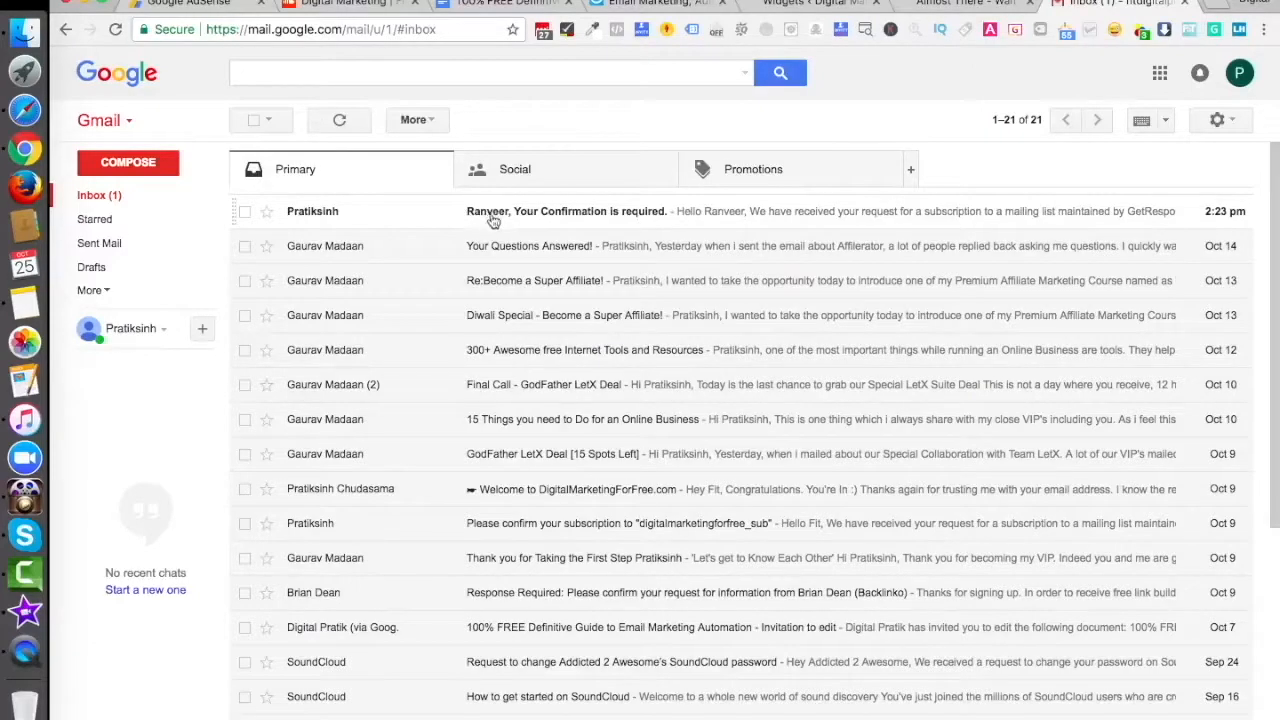
- Confirm the test subscription from the Gmail confirmation email and start the thank-you page video
{"action": "left_click", "coordinate": [585, 220]}
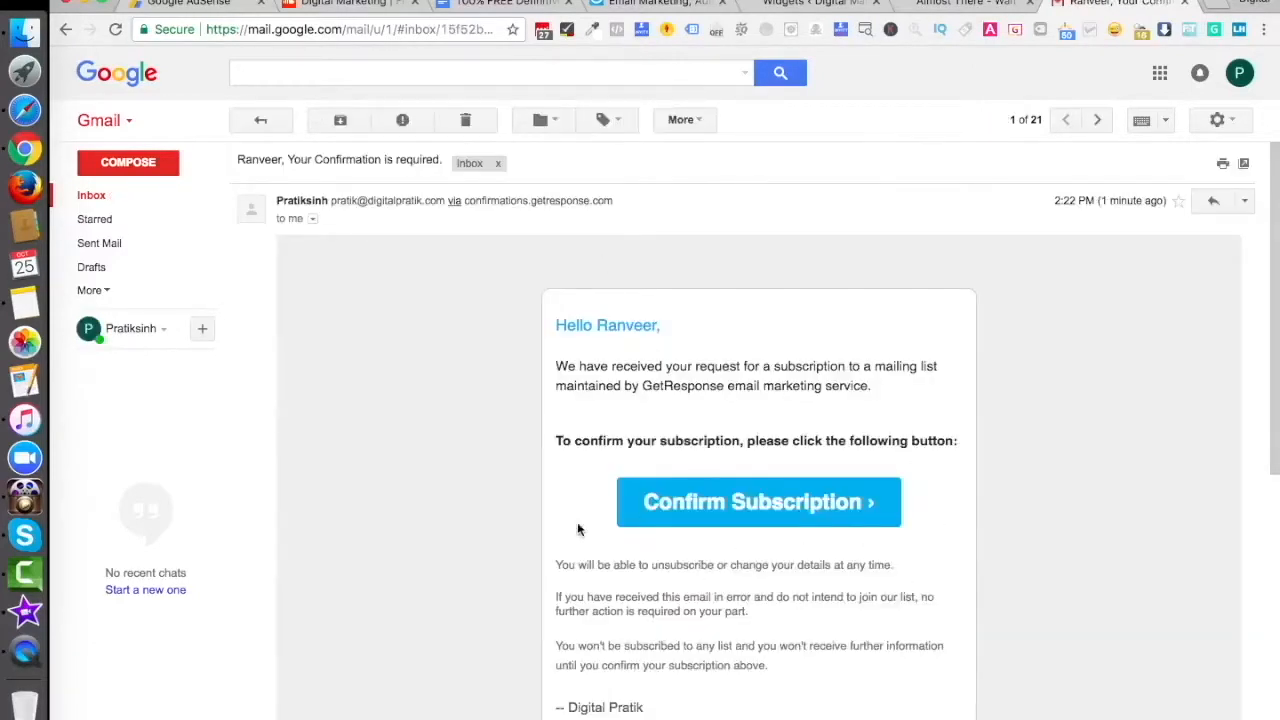
{"action": "left_click", "coordinate": [731, 510]}
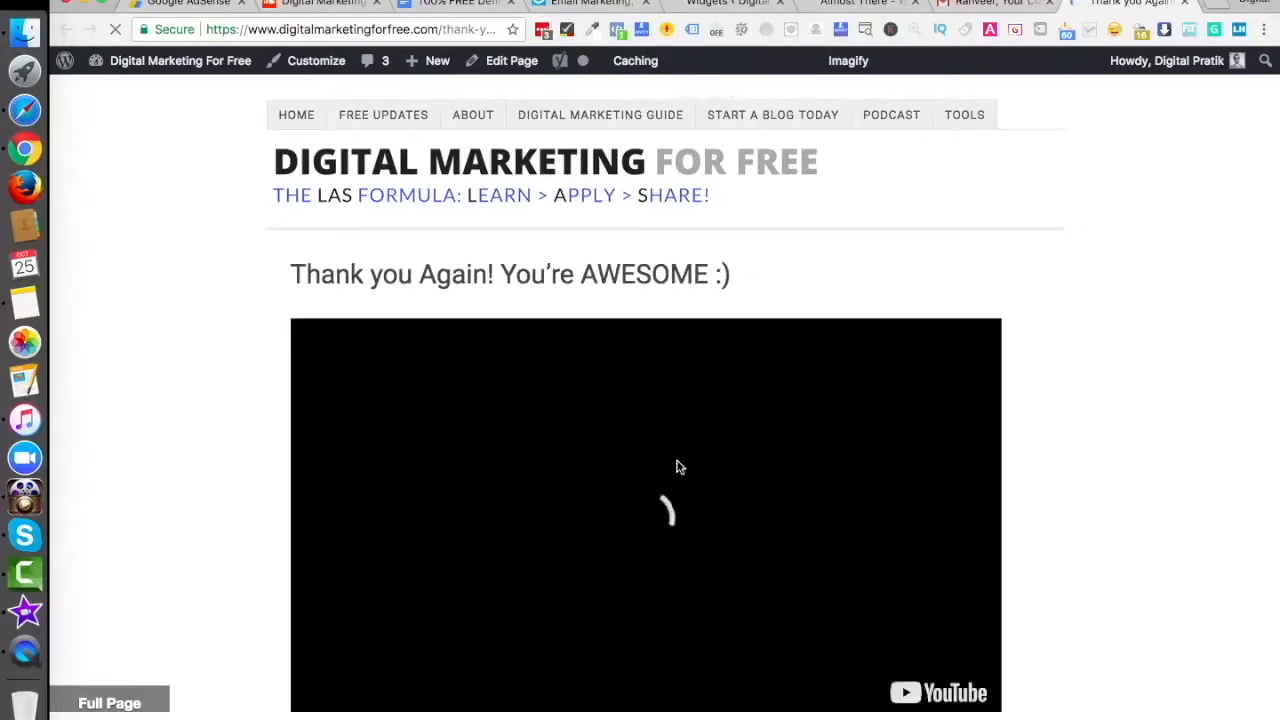
{"action": "left_click", "coordinate": [667, 525]}
- Review the 'Thank you Again! You're AWESOME' page, then return to the GetResponse Email Marketing tab
{"action": "scroll", "coordinate": [666, 522], "scroll_direction": "down", "scroll_amount": 4}
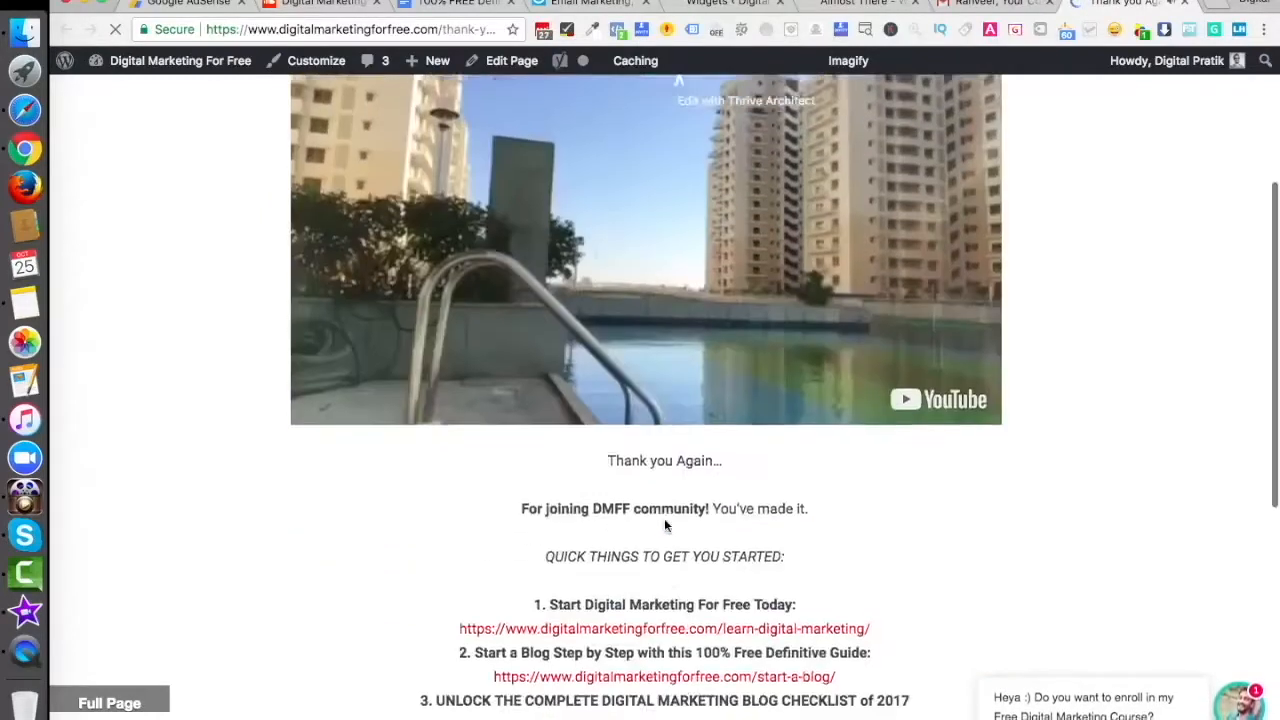
{"action": "scroll", "coordinate": [708, 616], "scroll_direction": "down", "scroll_amount": 4}
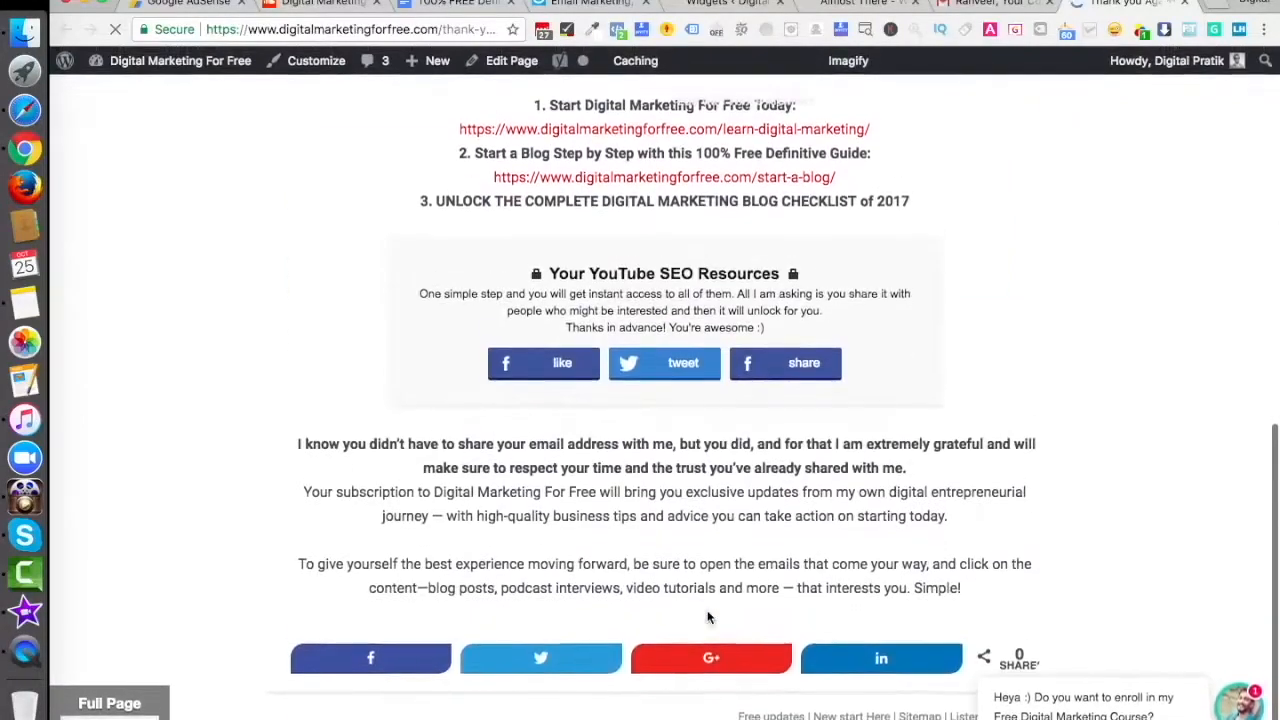
{"action": "scroll", "coordinate": [708, 616], "scroll_direction": "up", "scroll_amount": 8}
{"action": "scroll", "coordinate": [728, 440], "scroll_direction": "down", "scroll_amount": 1}
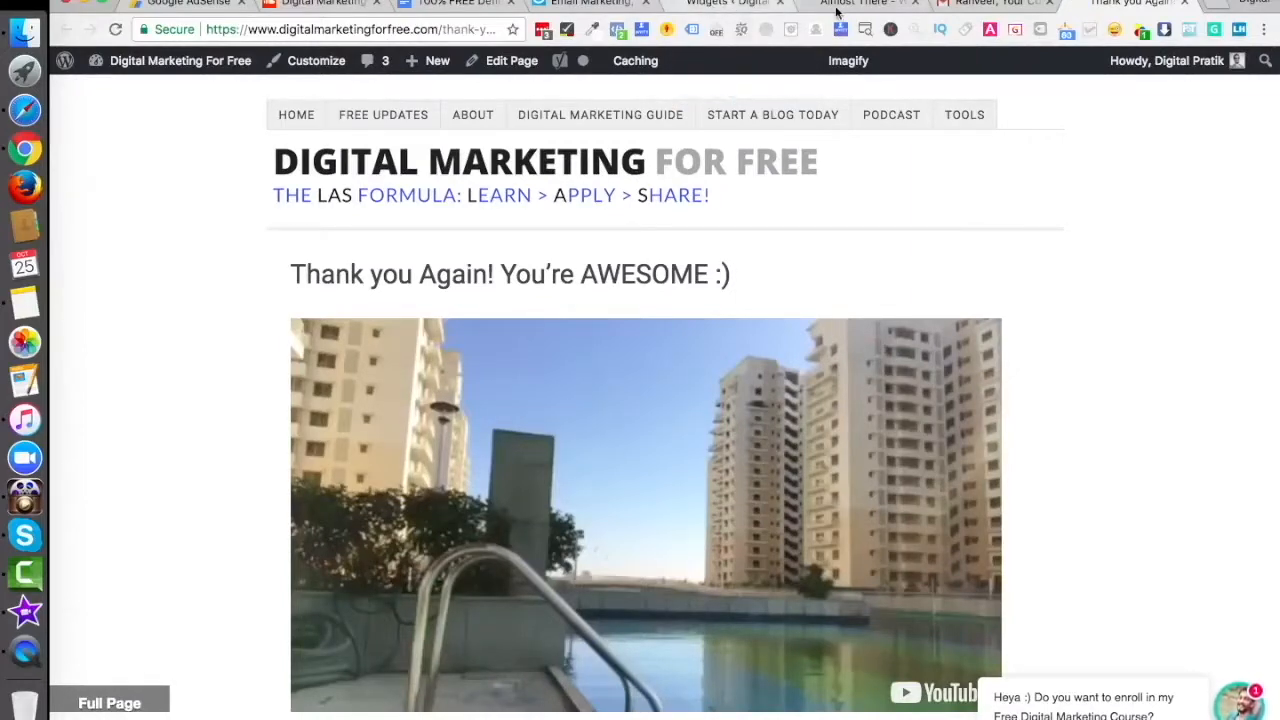
{"action": "left_click", "coordinate": [590, 4]}
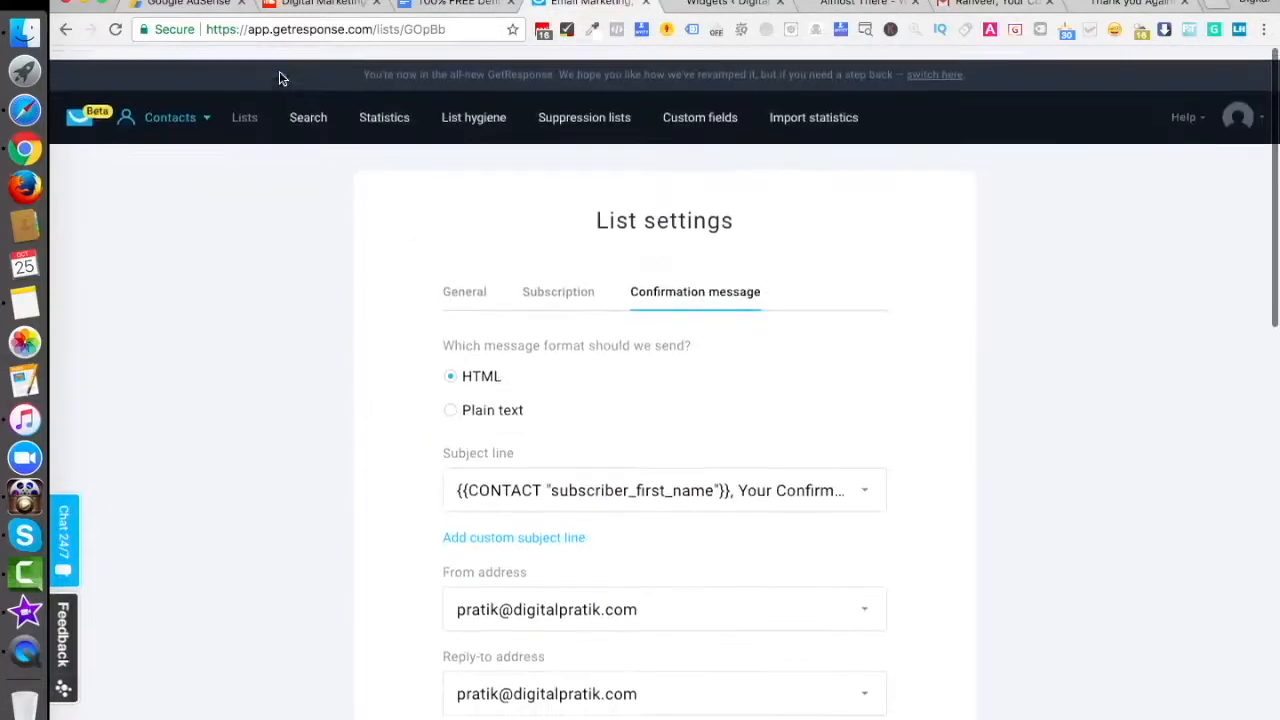
- Open Contacts > Lists and view demo_correct_list's contacts, now 3 including the test signup
{"action": "left_click", "coordinate": [168, 104]}
{"action": "left_click", "coordinate": [305, 212]}
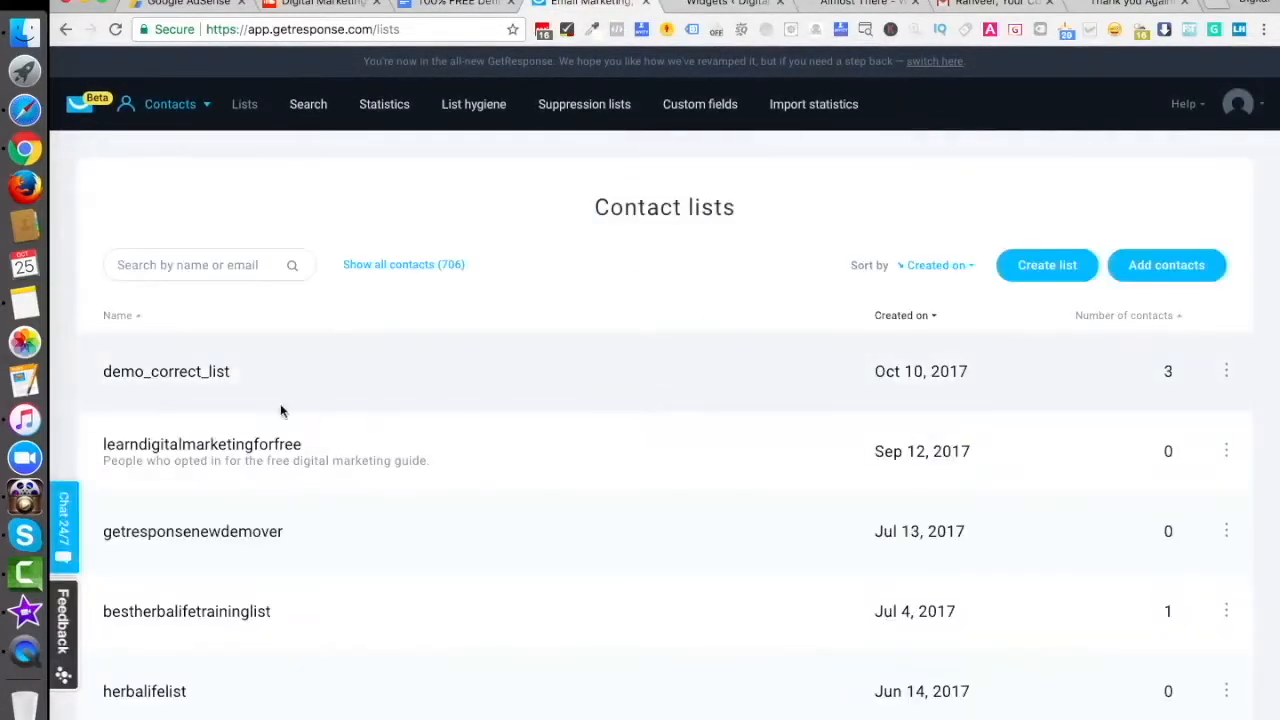
{"action": "left_click", "coordinate": [186, 372]}
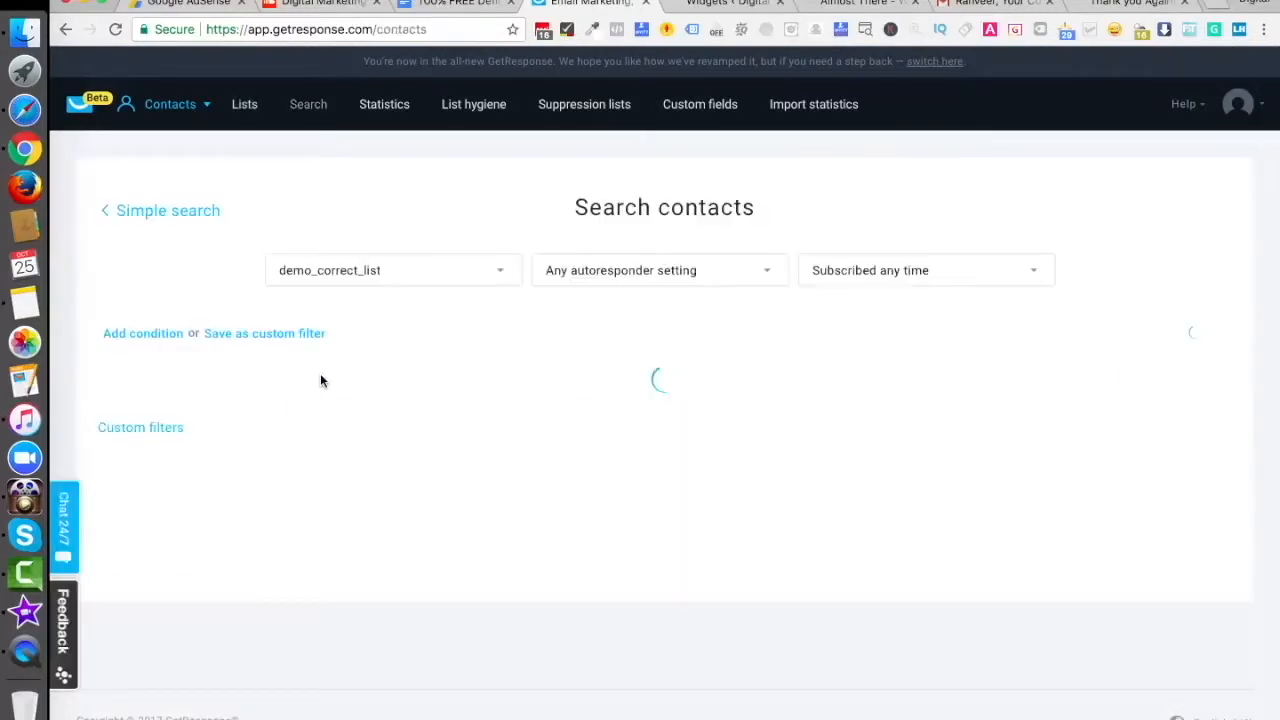